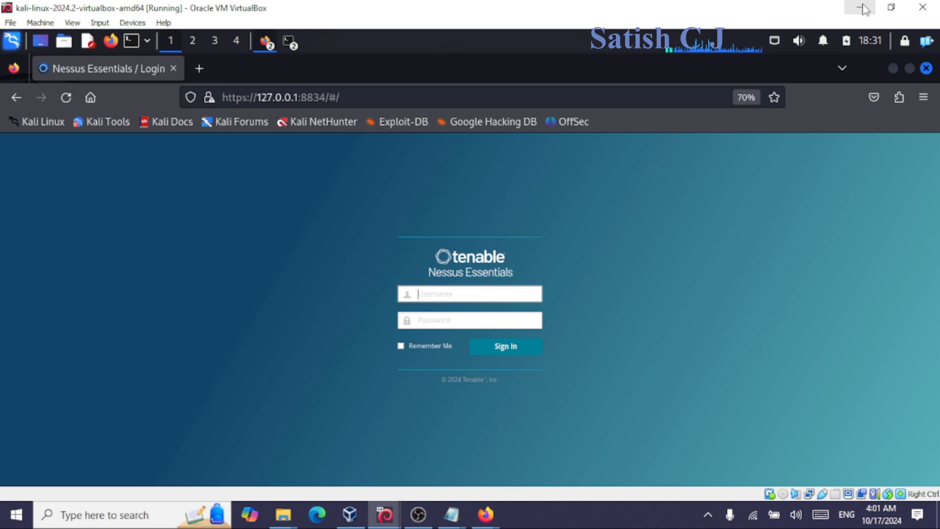
# Sign in to Nessus with the account username and password, declining Firefox's offer to save the login.
pyautogui.click(363, 95)
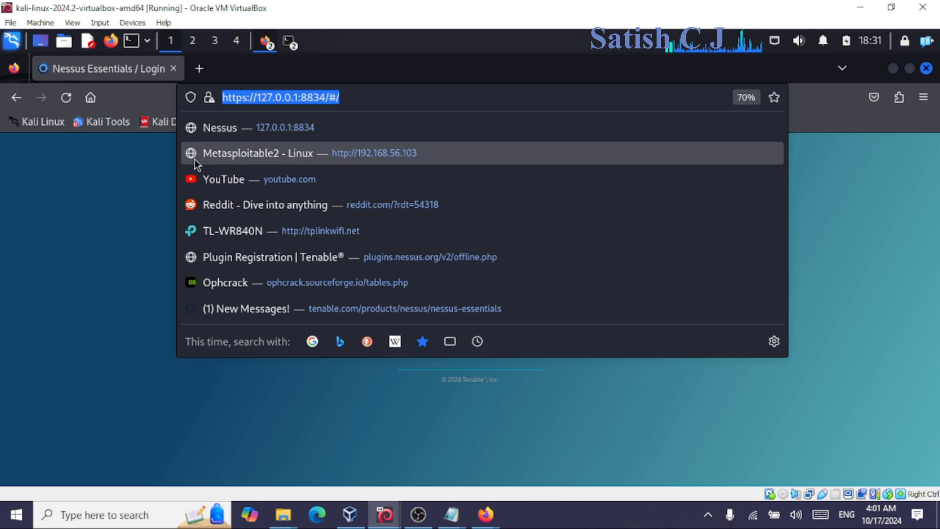
pyautogui.click(137, 211)
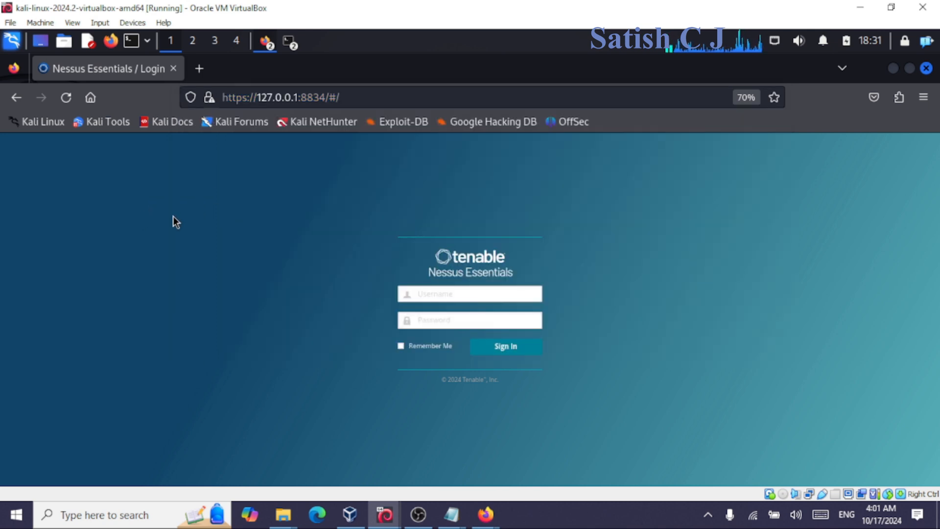
pyautogui.click(423, 294)
pyautogui.write('admin')
pyautogui.press('Tab')
pyautogui.write('admin')
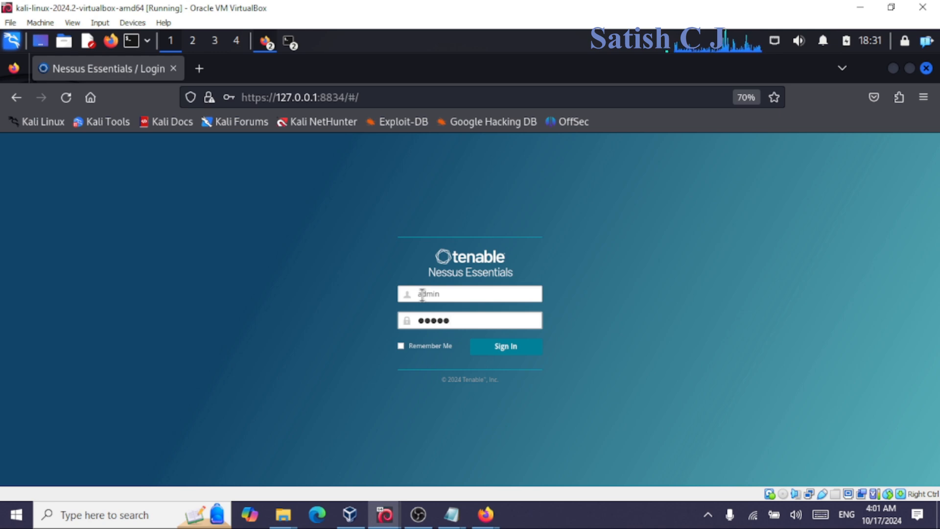
pyautogui.click(490, 347)
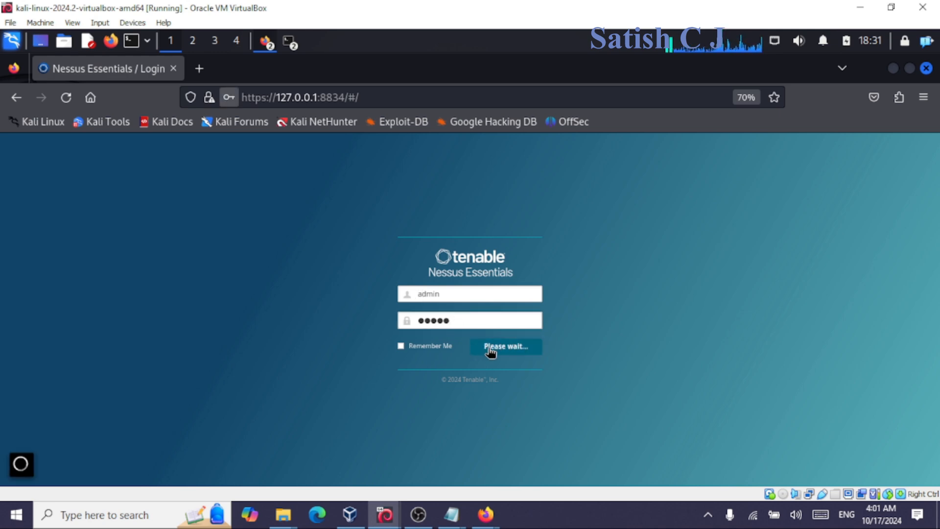
pyautogui.click(414, 283)
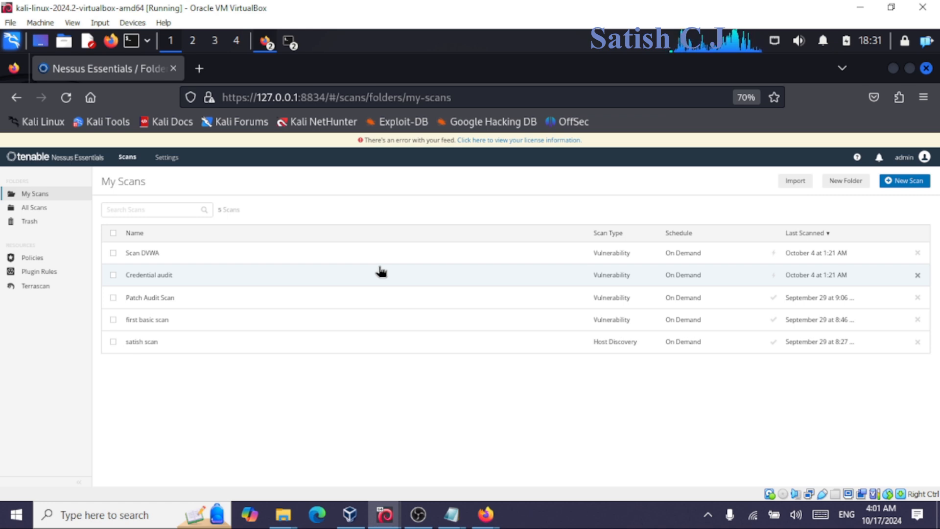
# Check the metasploitable2 VM's address (192.168.56.103), then return to My Scans at 100% zoom.
pyautogui.click(385, 514)
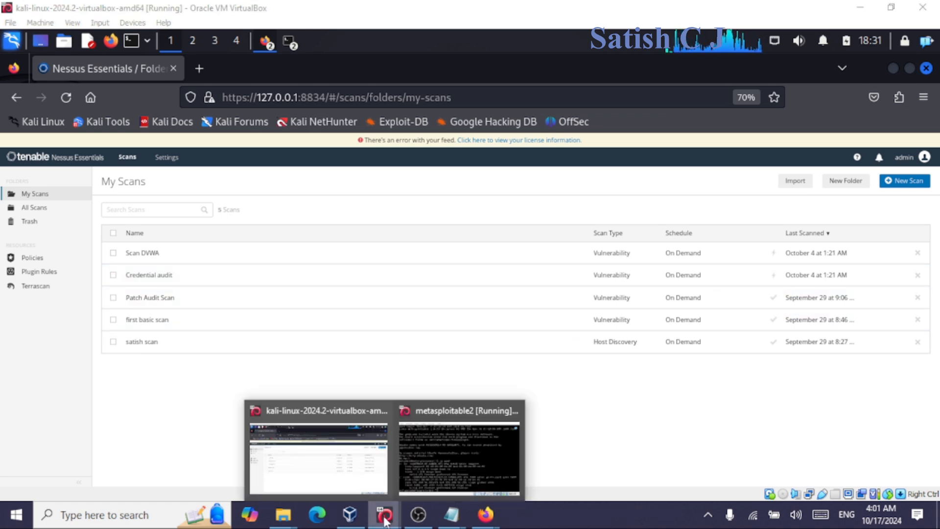
pyautogui.click(444, 444)
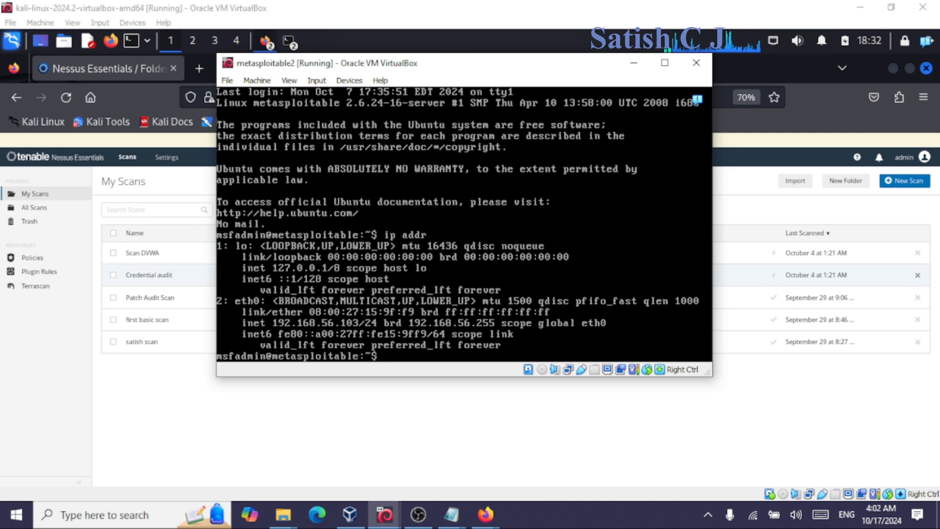
pyautogui.click(174, 420)
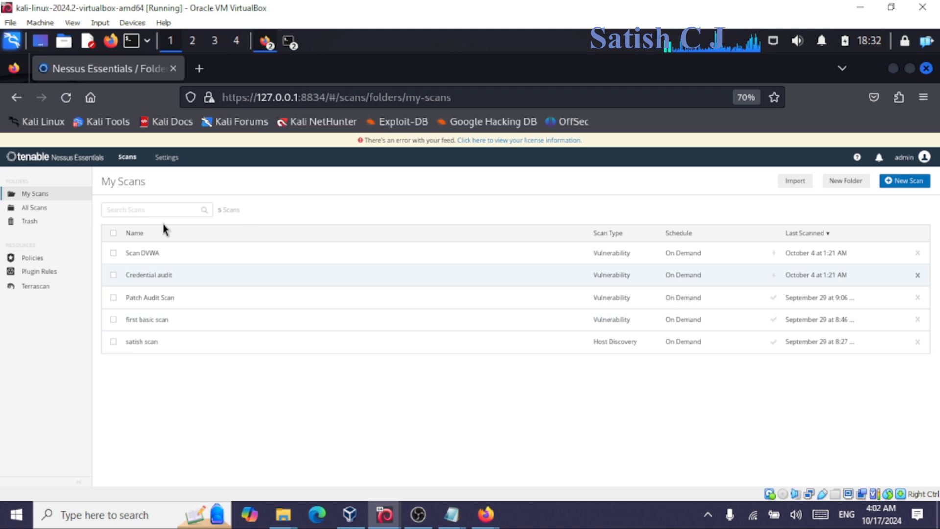
pyautogui.click(742, 97)
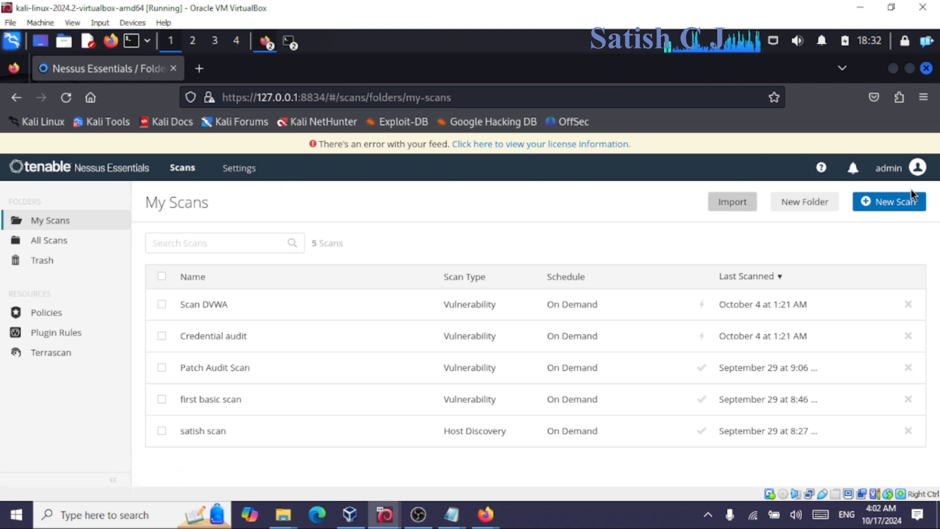
# Start a New Scan and browse the template gallery, including Host Discovery and Basic Network Scan.
pyautogui.click(892, 208)
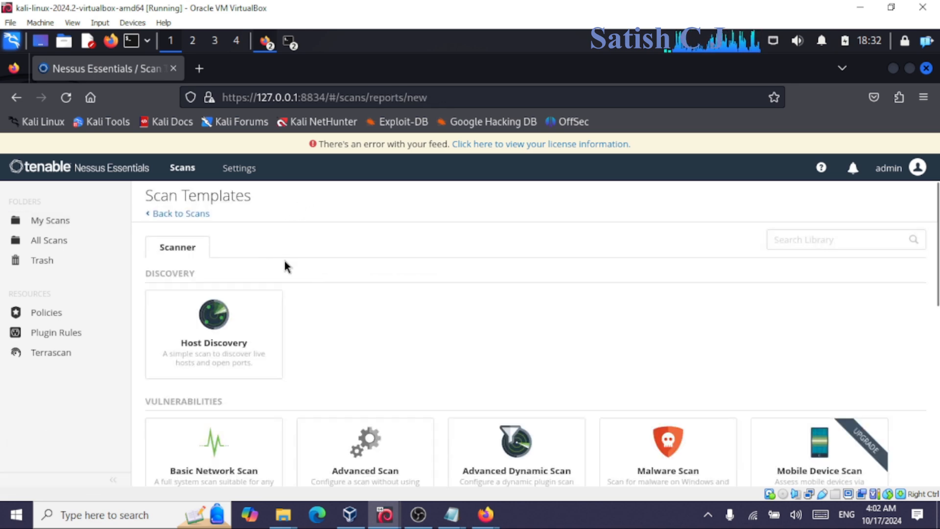
pyautogui.scroll(-5, 282, 267)
pyautogui.scroll(5, 238, 273)
pyautogui.scroll(1, 238, 274)
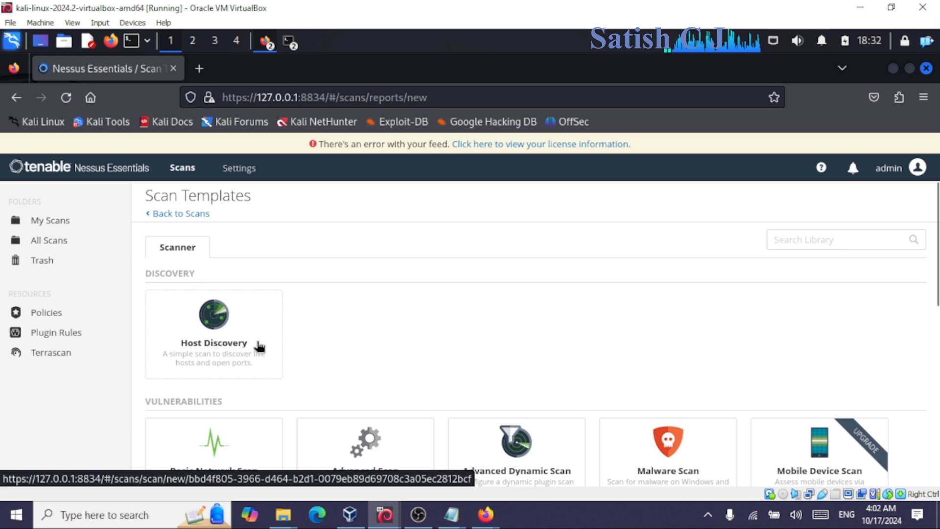
pyautogui.scroll(-3, 290, 323)
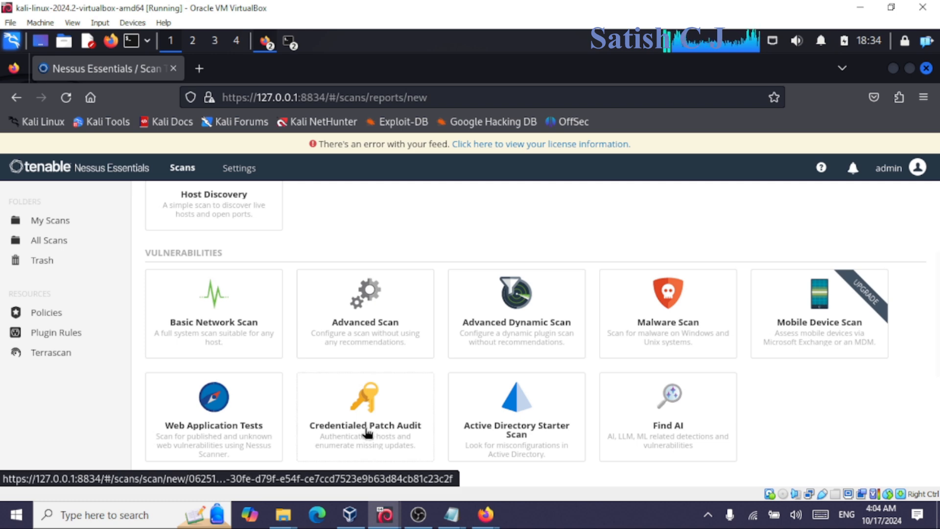
pyautogui.scroll(3, 362, 405)
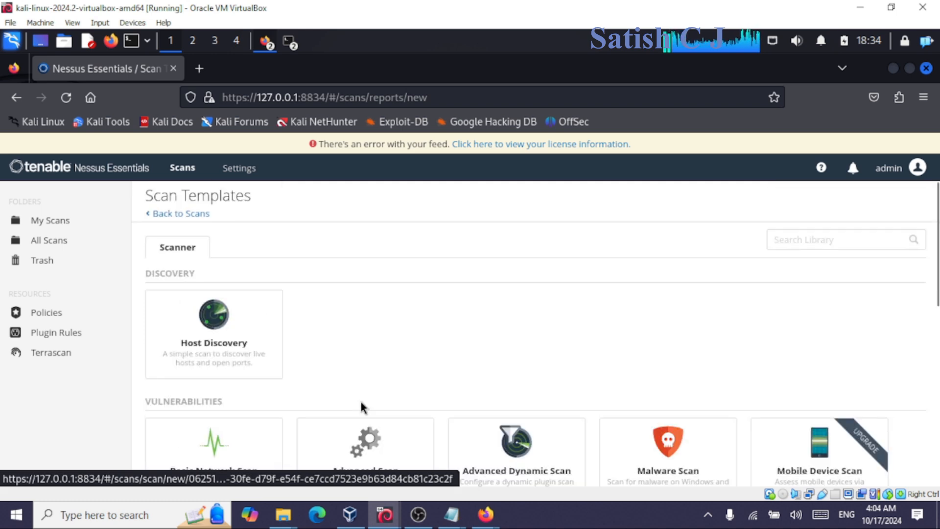
# Choose the Host Discovery template, naming it 'First host Scan' with description 'Scanning my victim system'.
pyautogui.click(206, 347)
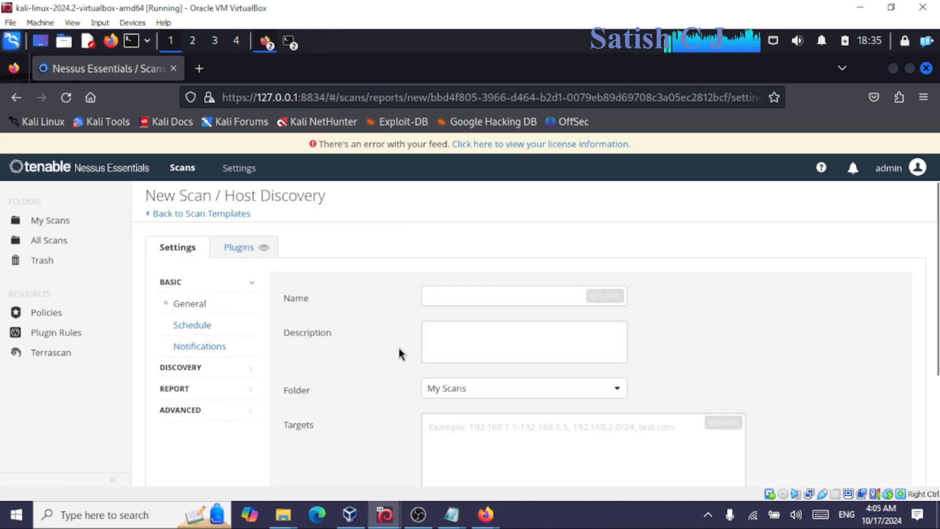
pyautogui.click(495, 294)
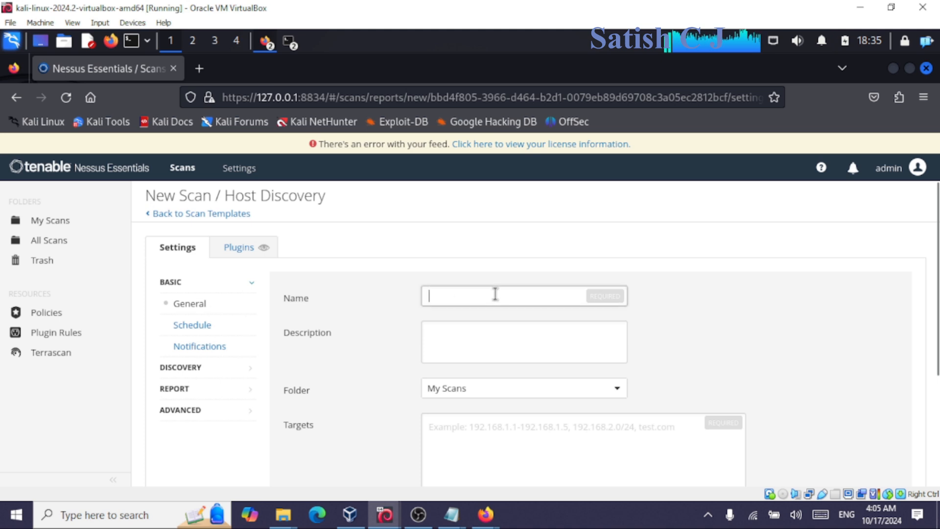
pyautogui.write('First host Scan')
pyautogui.click(483, 329)
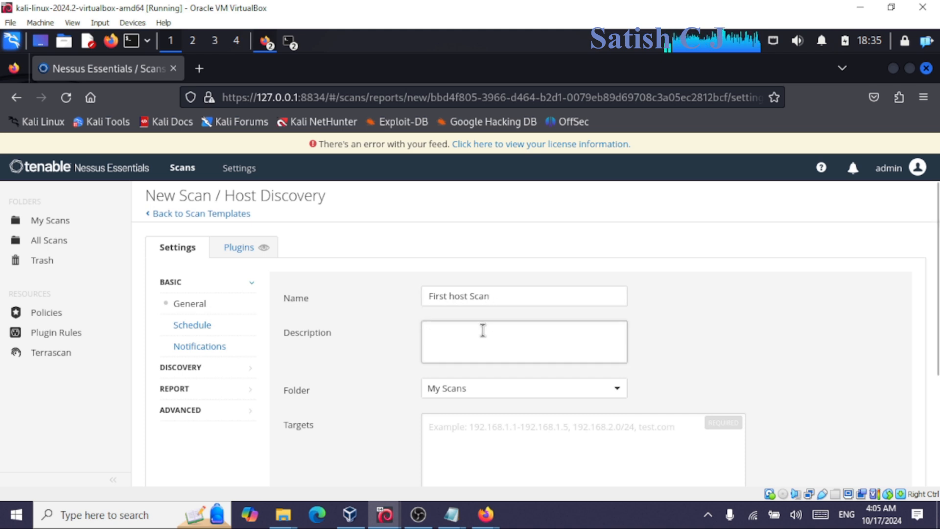
pyautogui.write('Scanning my')
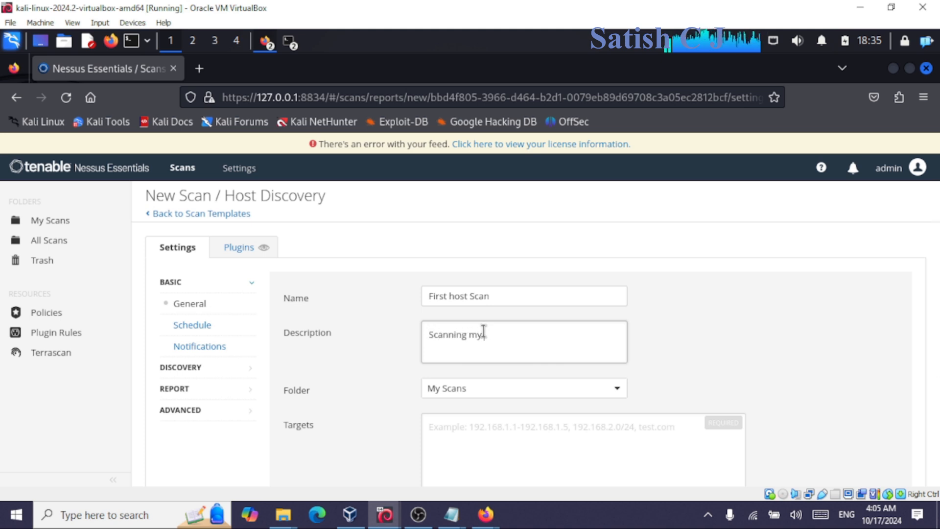
pyautogui.write(' ci vi')
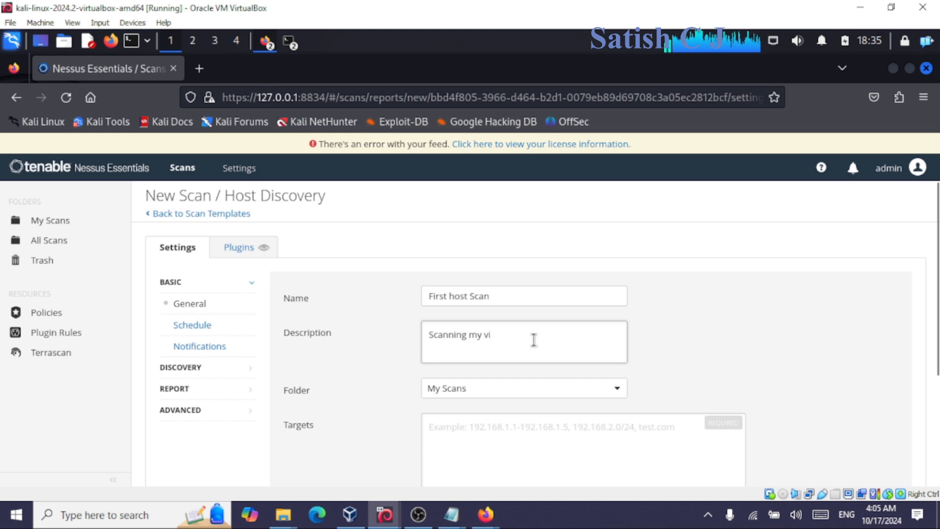
pyautogui.write('ctim ')
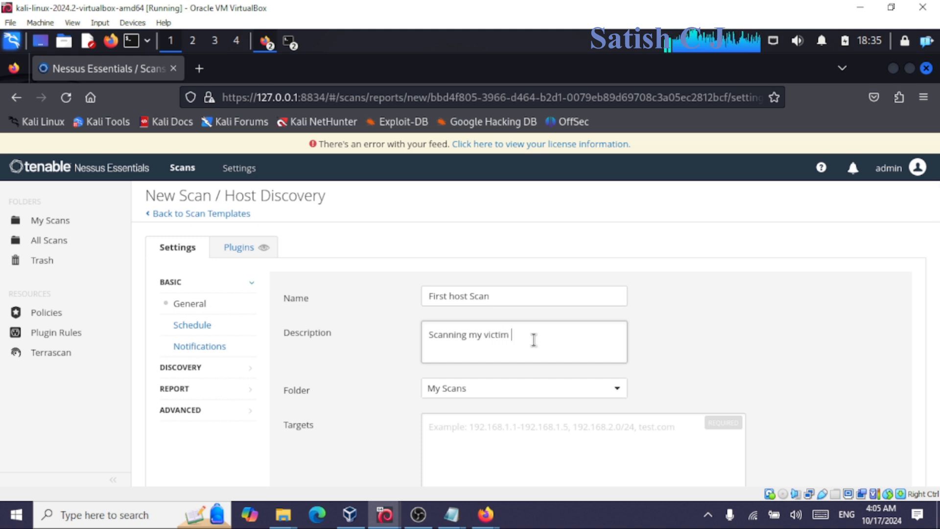
pyautogui.write('system')
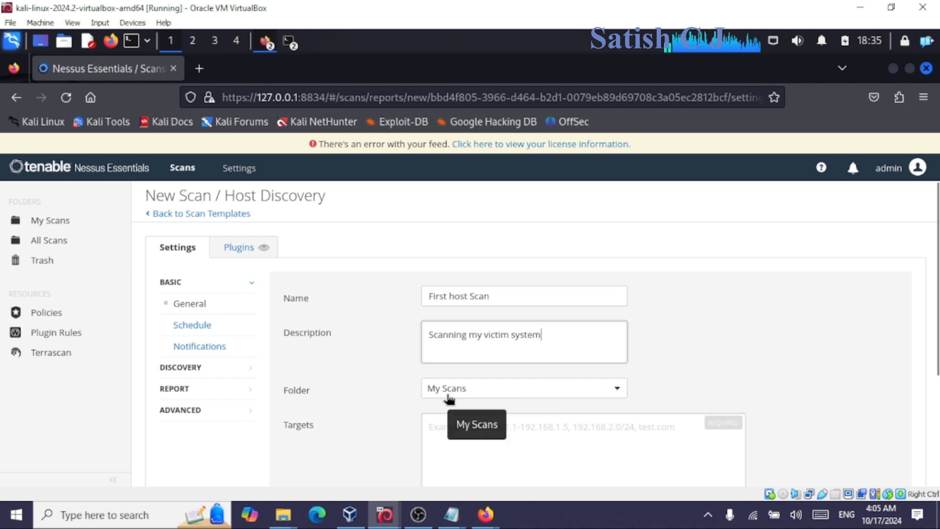
# Set the scan target to 192.168.56.103 after rechecking the address on the metasploitable2 VM.
pyautogui.click(444, 445)
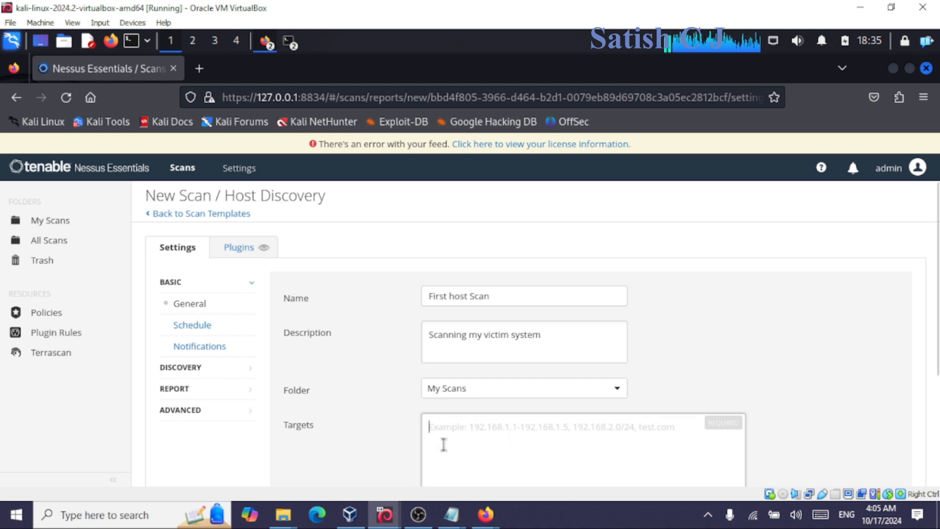
pyautogui.moveTo(385, 518)
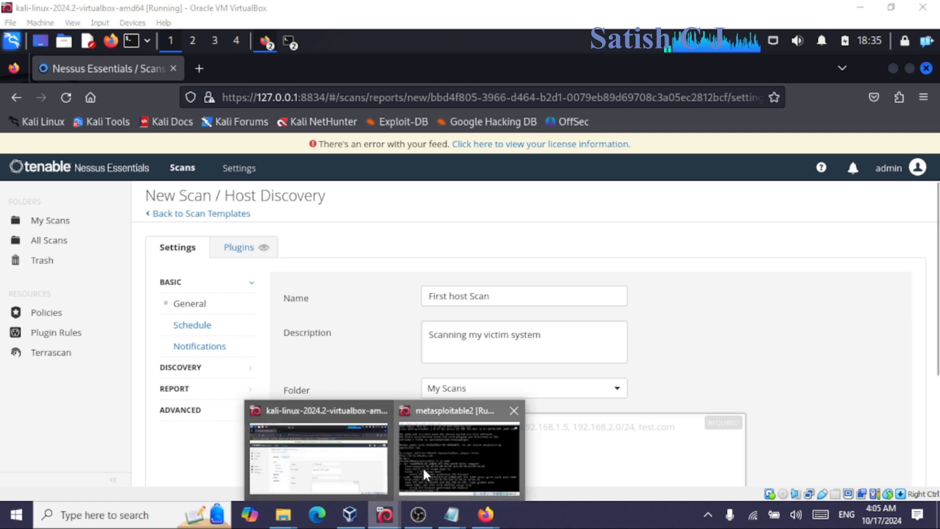
pyautogui.click(422, 466)
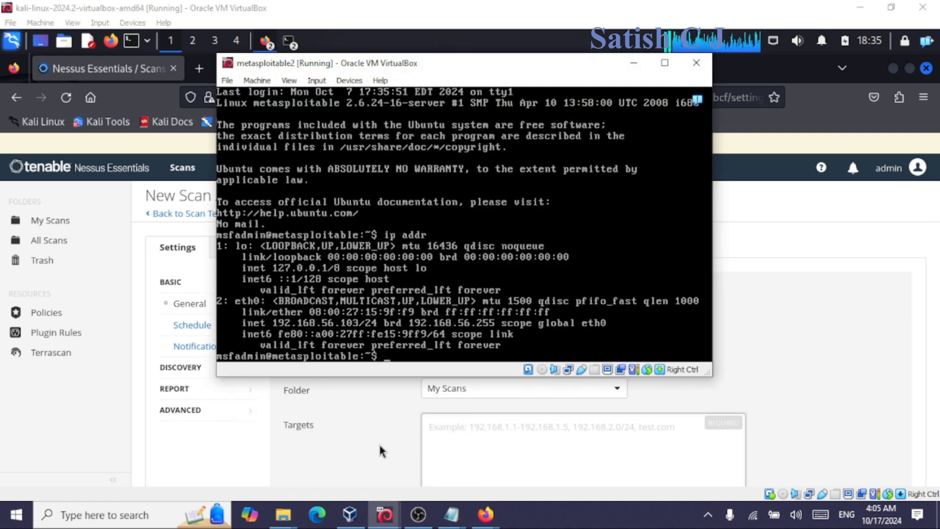
pyautogui.click(468, 432)
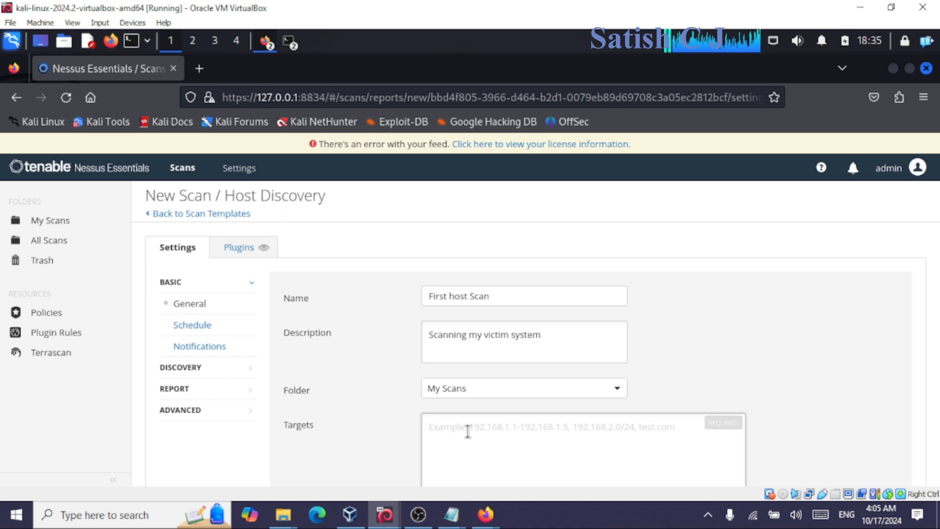
pyautogui.write('1')
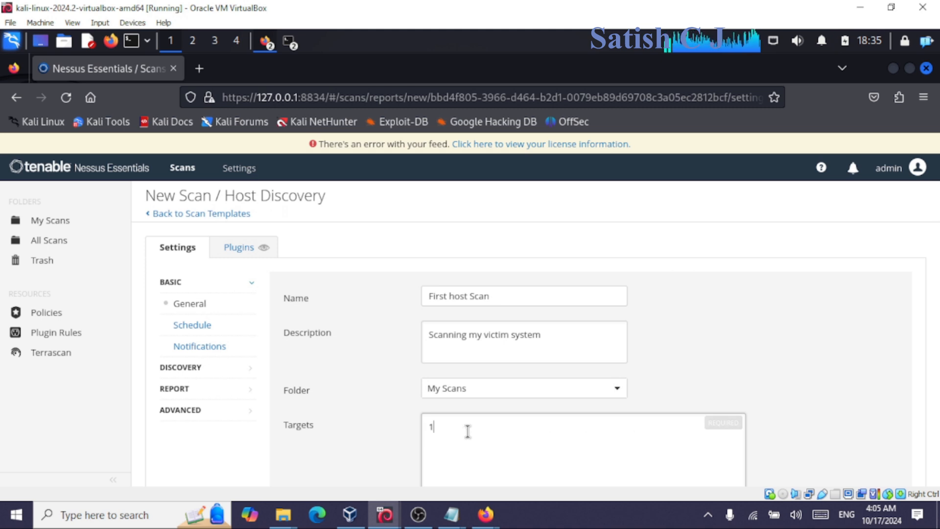
pyautogui.write('92.168')
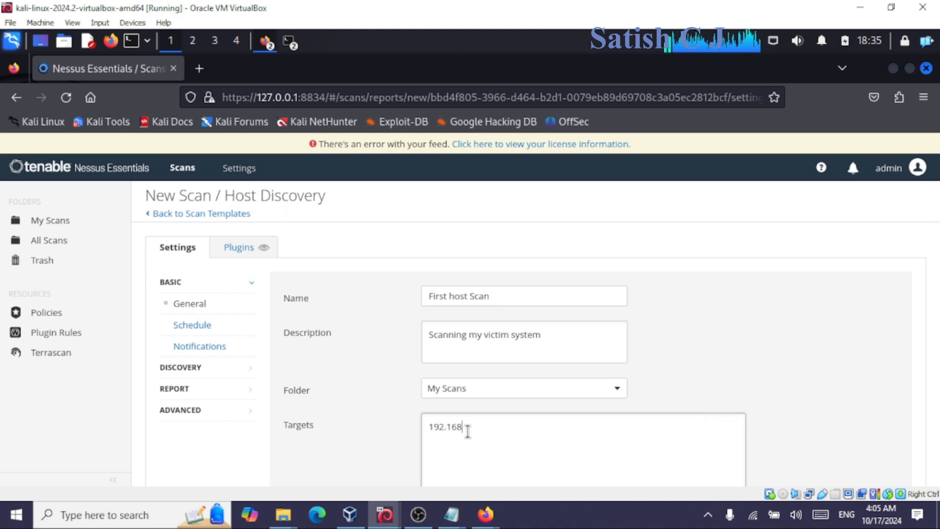
pyautogui.write('.')
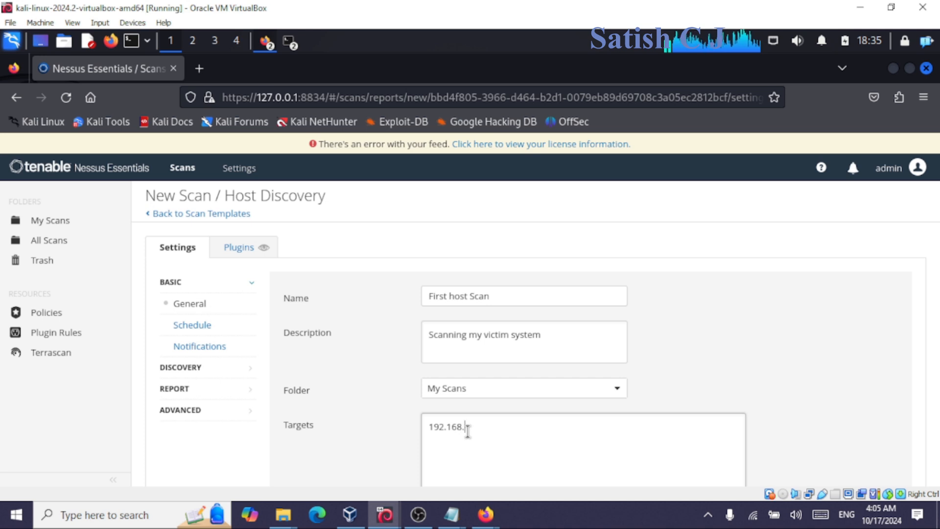
pyautogui.write('56.')
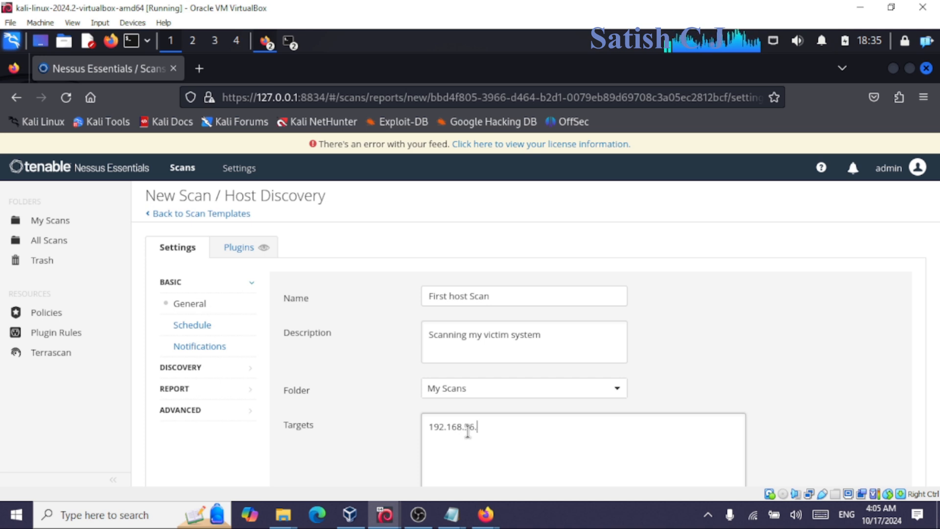
pyautogui.write('103')
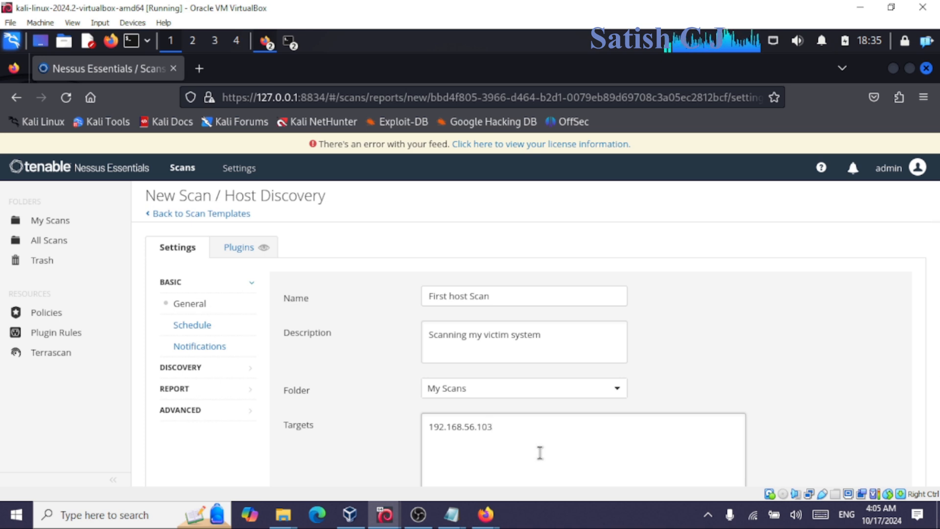
pyautogui.scroll(-2, 553, 436)
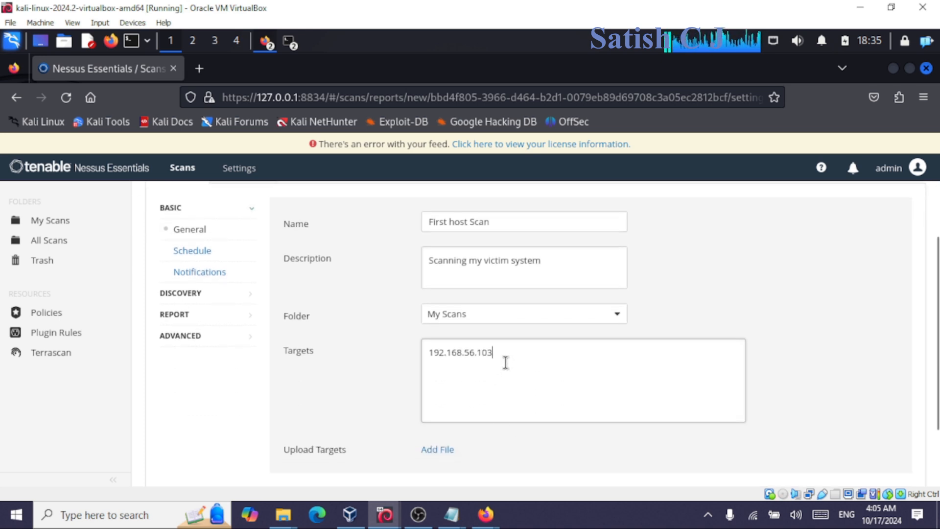
pyautogui.scroll(-2, 365, 408)
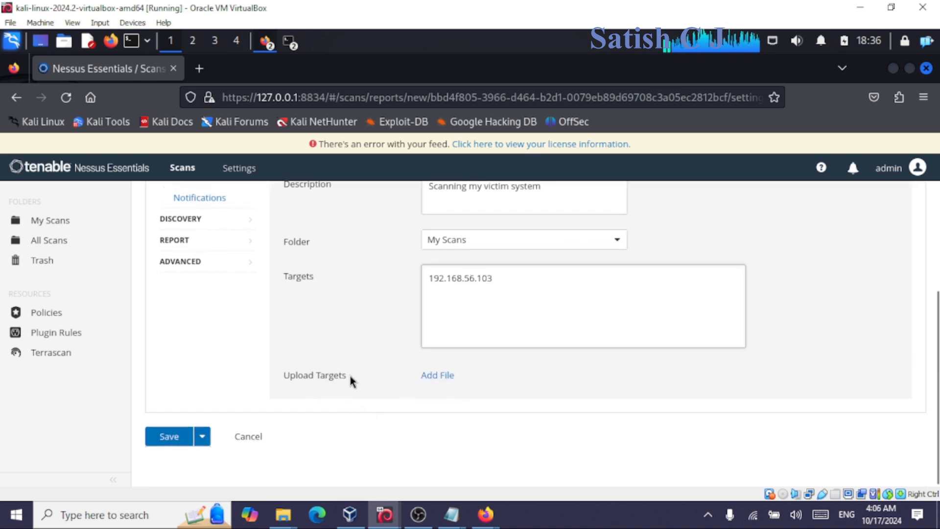
pyautogui.scroll(2, 350, 376)
pyautogui.moveTo(520, 354); pyautogui.dragTo(381, 357)
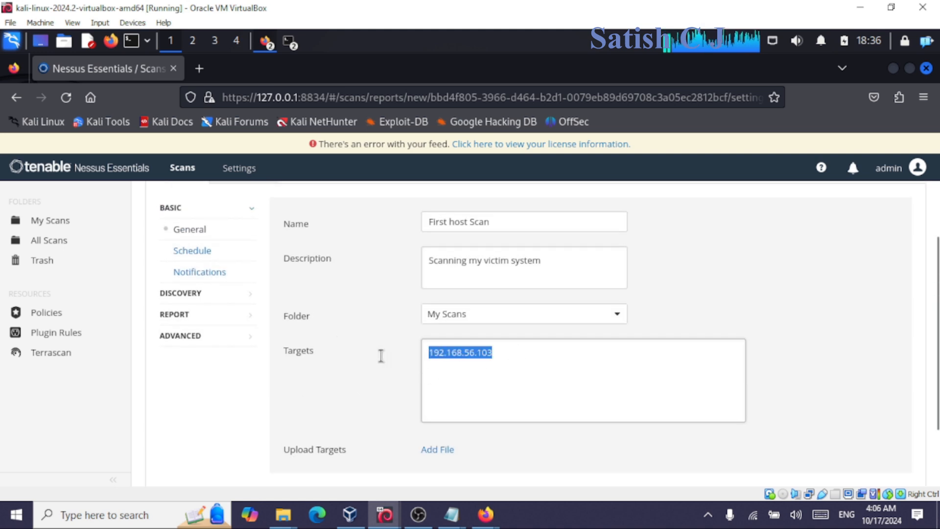
# Review the schedule frequency options, keeping Once, then leave scheduling disabled for the scan.
pyautogui.scroll(2, 507, 372)
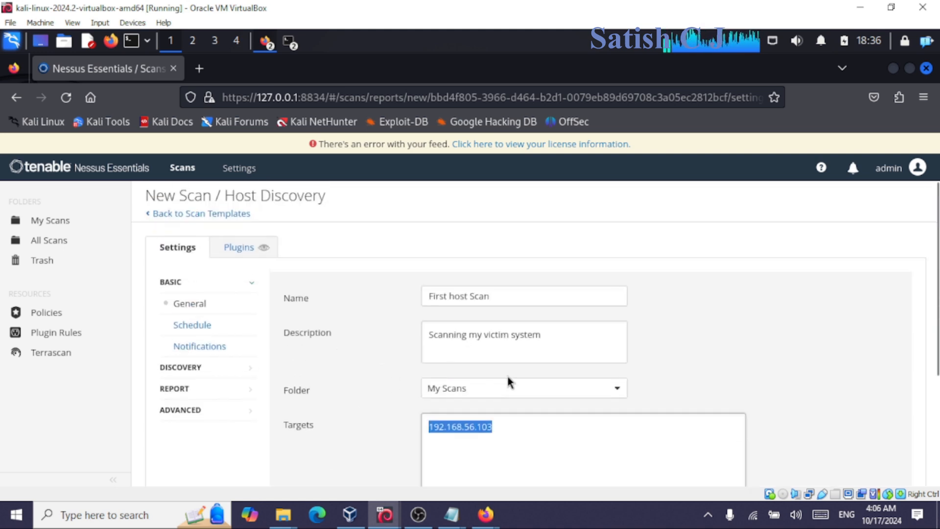
pyautogui.click(194, 327)
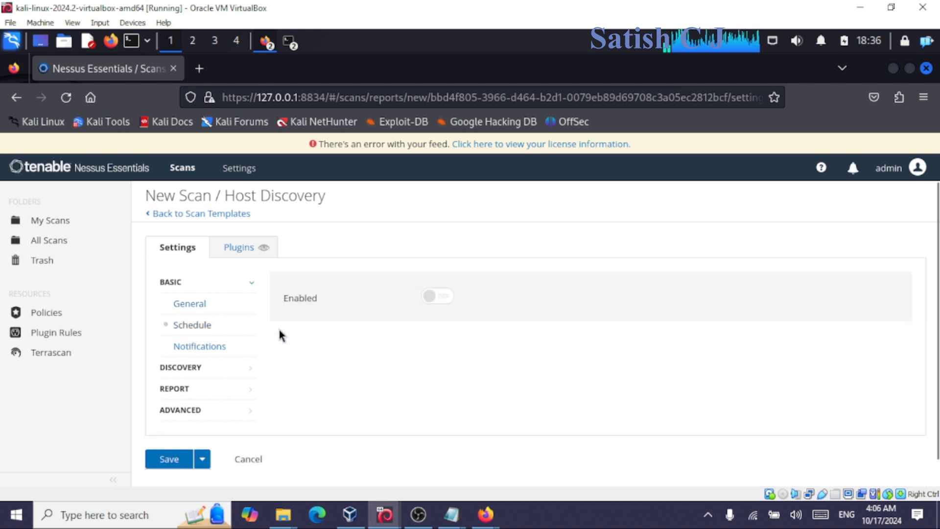
pyautogui.click(437, 297)
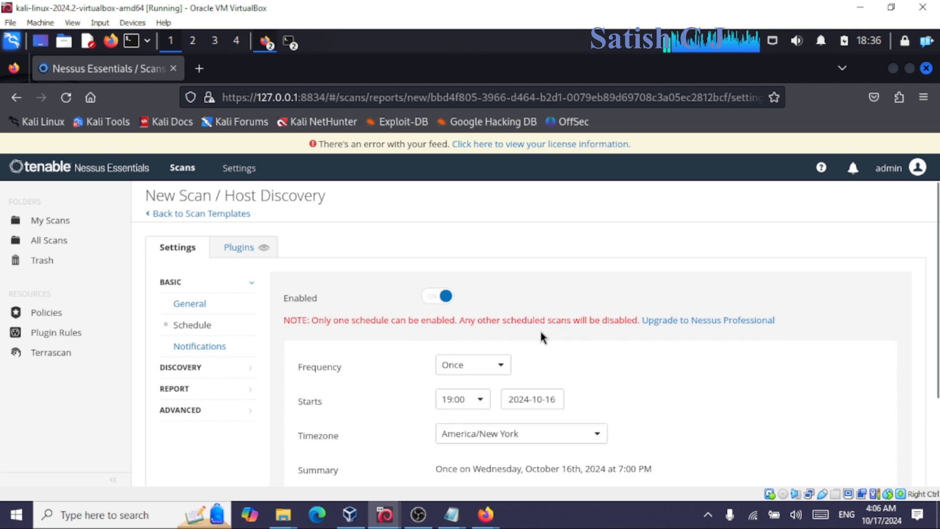
pyautogui.scroll(-2, 388, 356)
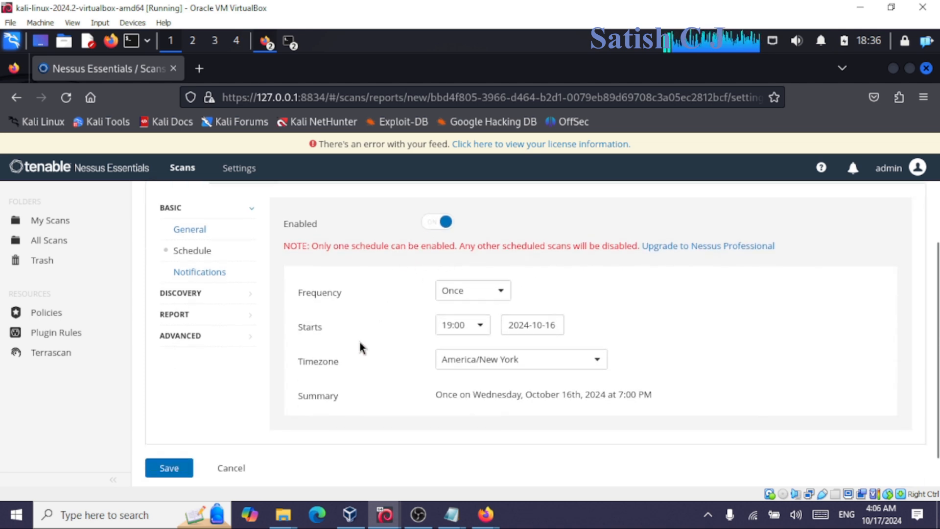
pyautogui.click(458, 296)
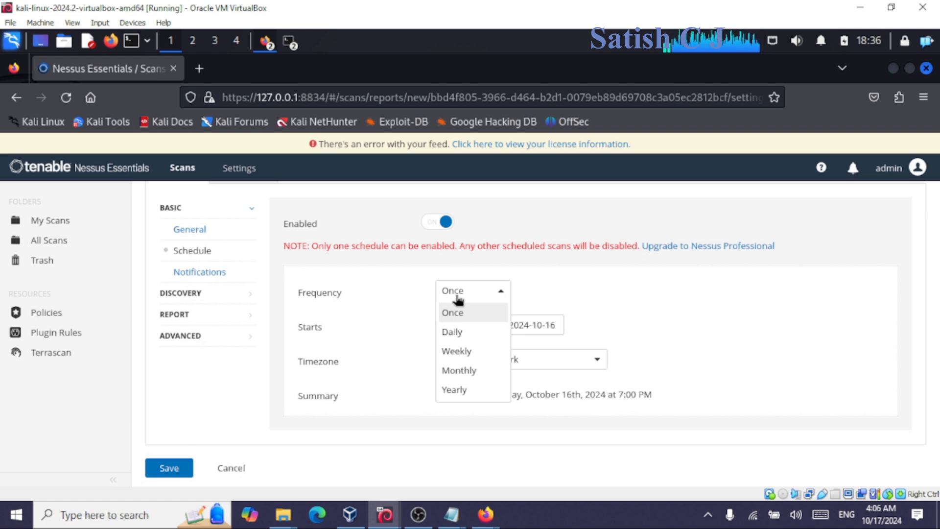
pyautogui.click(458, 297)
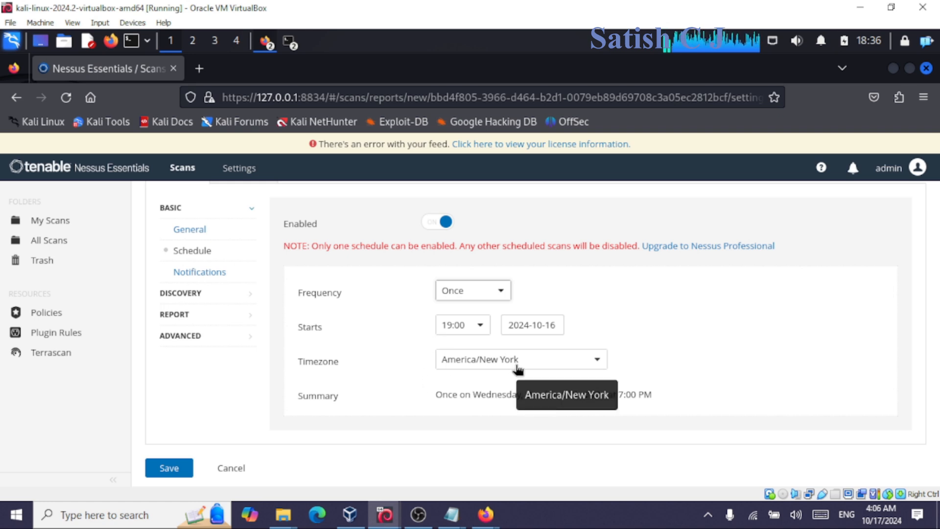
pyautogui.moveTo(400, 396); pyautogui.dragTo(637, 387)
pyautogui.click(638, 387)
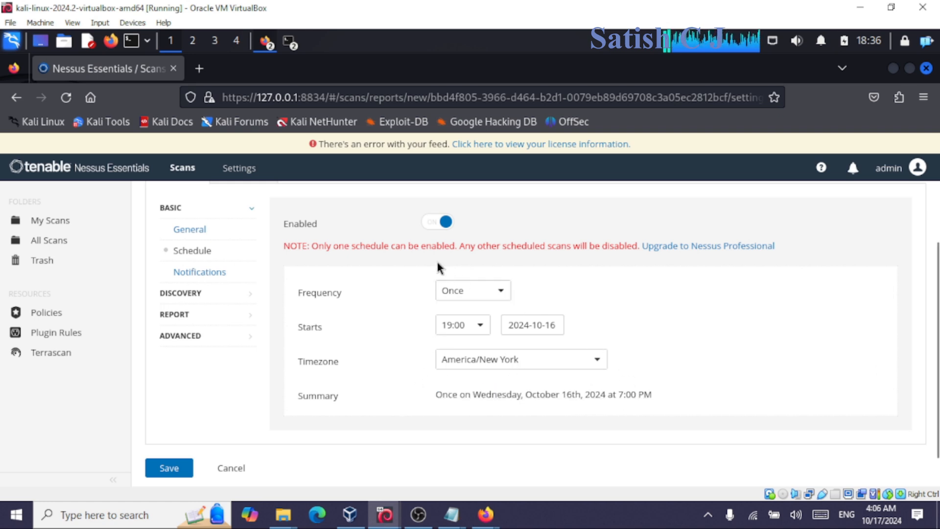
pyautogui.click(436, 224)
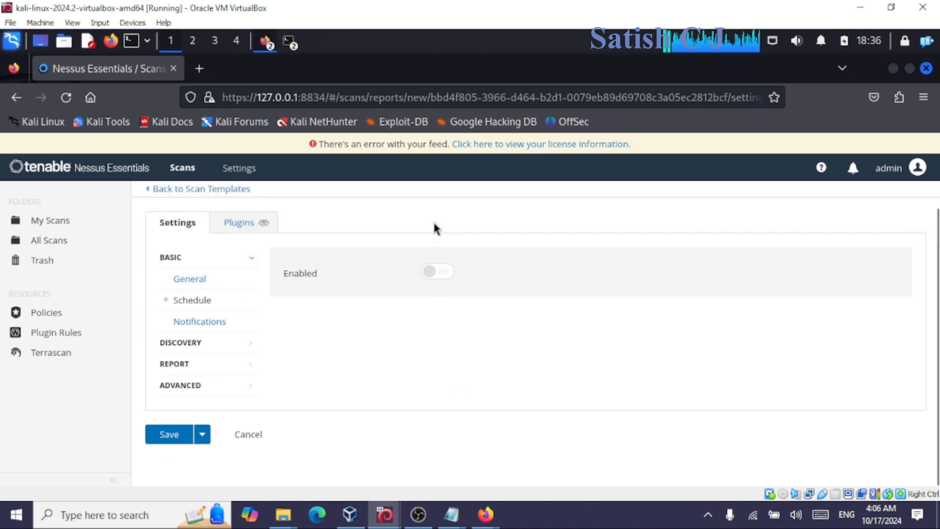
# Look over the Notifications settings and SMTP warning, then return to the General settings.
pyautogui.click(216, 328)
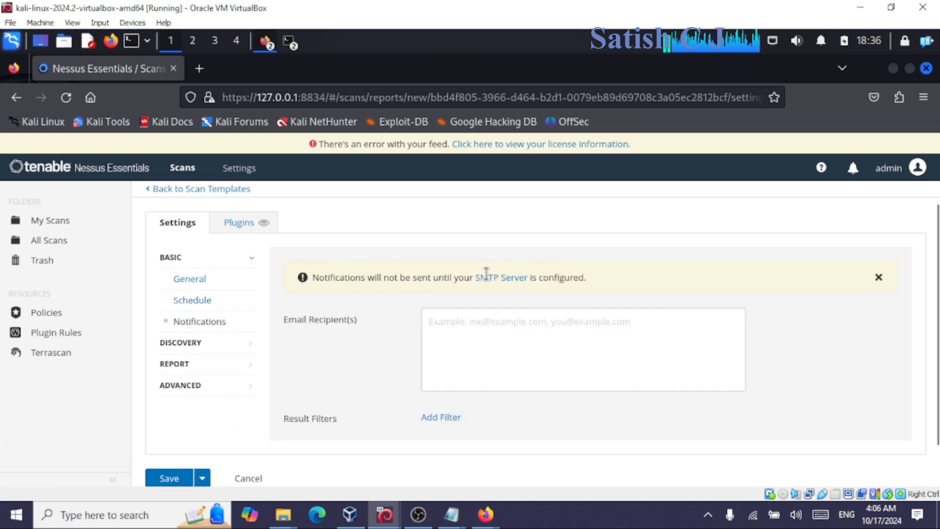
pyautogui.moveTo(383, 277); pyautogui.dragTo(625, 285)
pyautogui.click(467, 333)
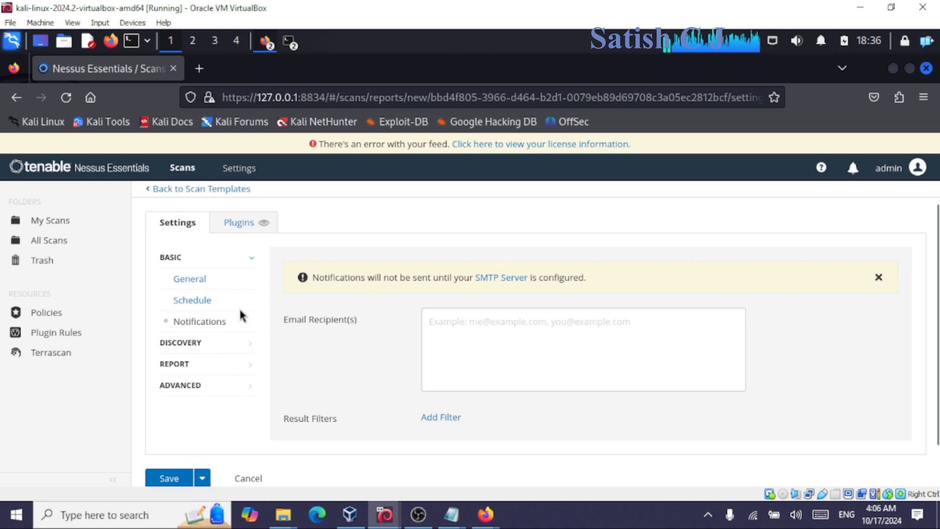
pyautogui.click(185, 279)
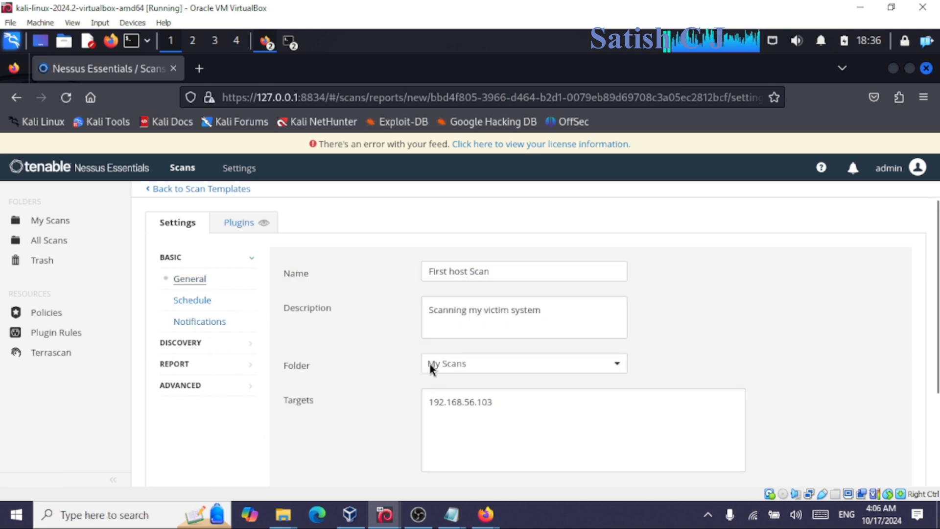
# Keep the Discovery scan type set to Host enumeration, then move to the Report settings.
pyautogui.click(192, 346)
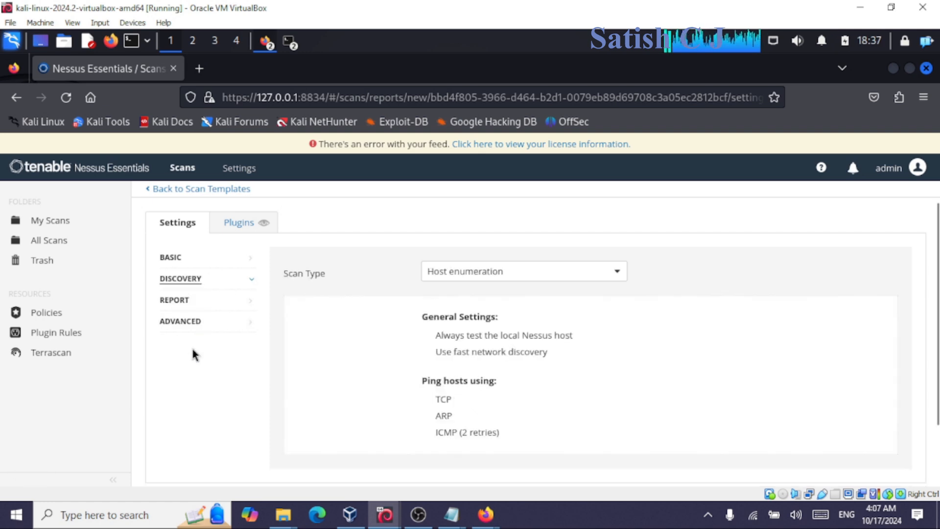
pyautogui.click(485, 274)
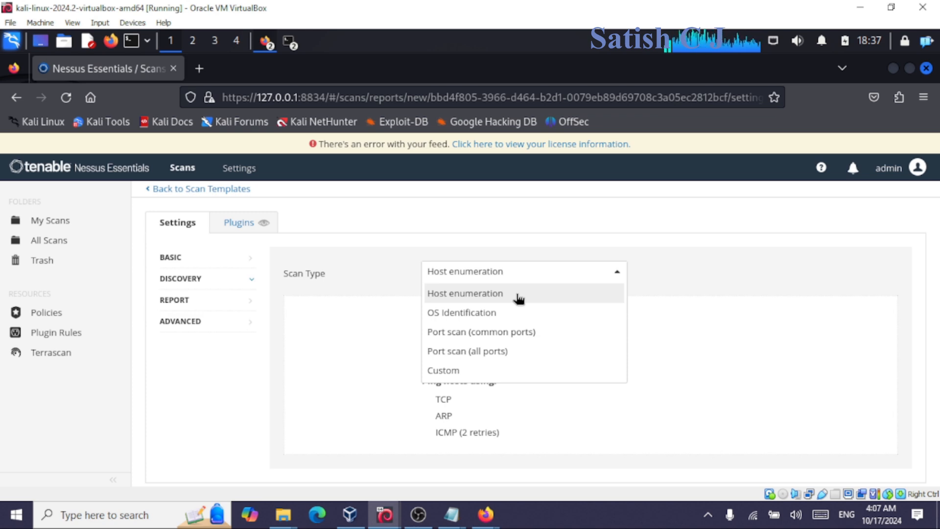
pyautogui.click(466, 299)
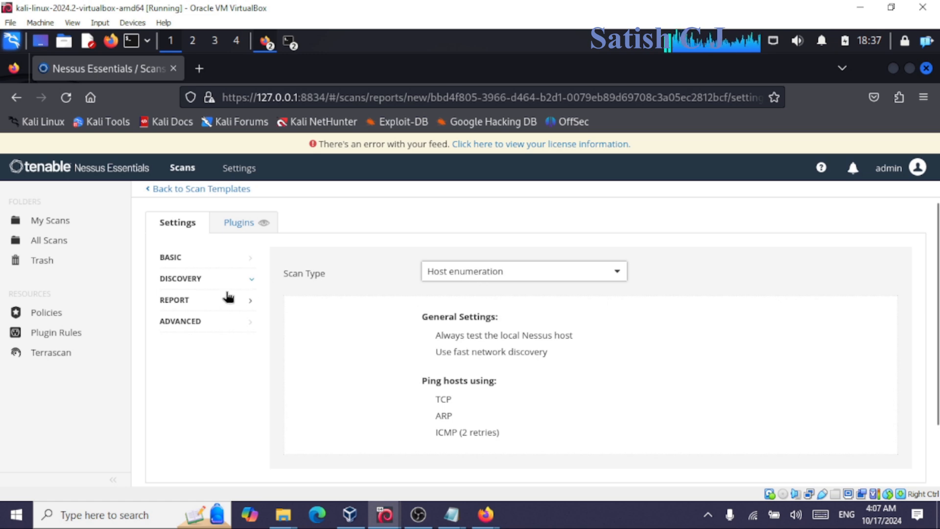
pyautogui.click(237, 304)
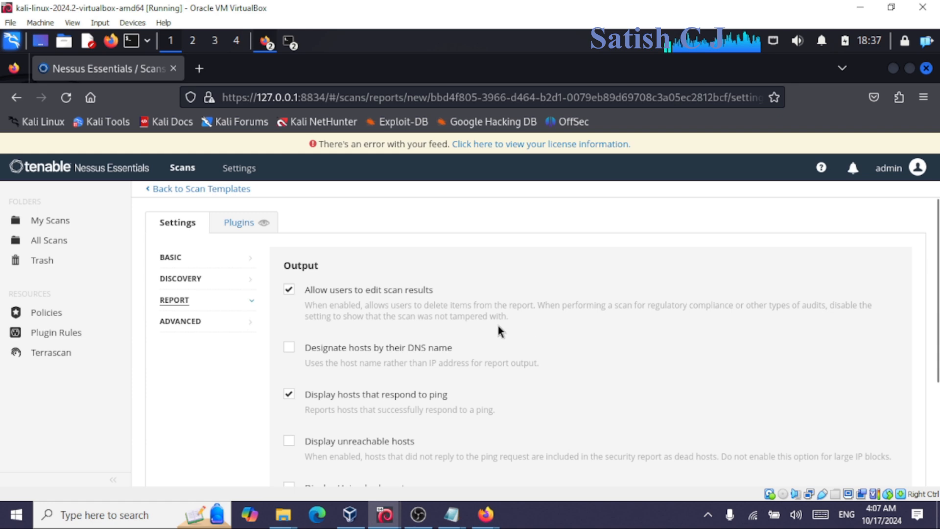
# Review Report output: results editable, ping-responding hosts shown, DNS naming off.
pyautogui.scroll(-3, 449, 365)
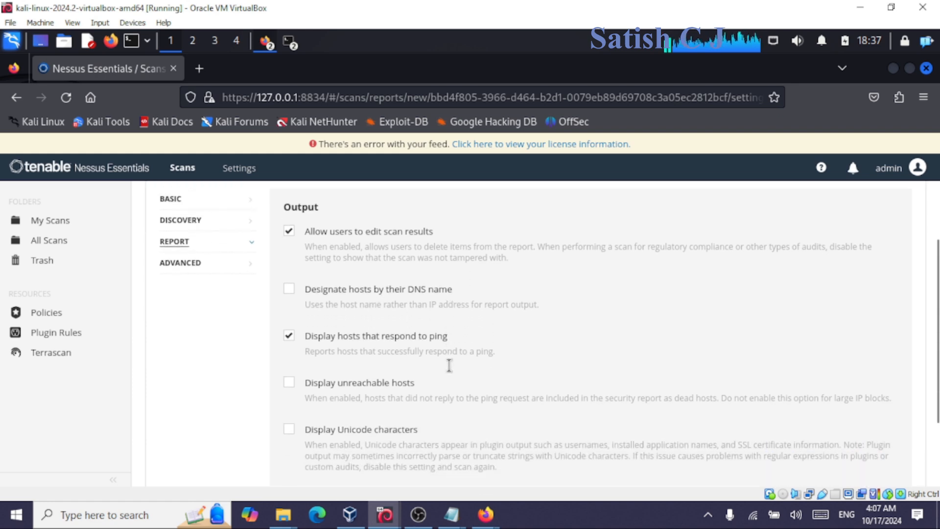
pyautogui.scroll(3, 422, 357)
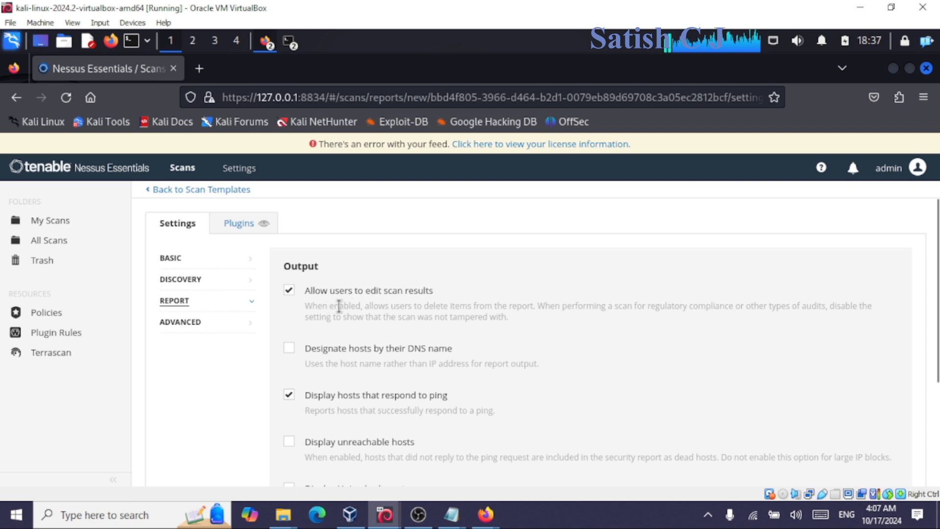
pyautogui.moveTo(330, 306); pyautogui.dragTo(541, 315)
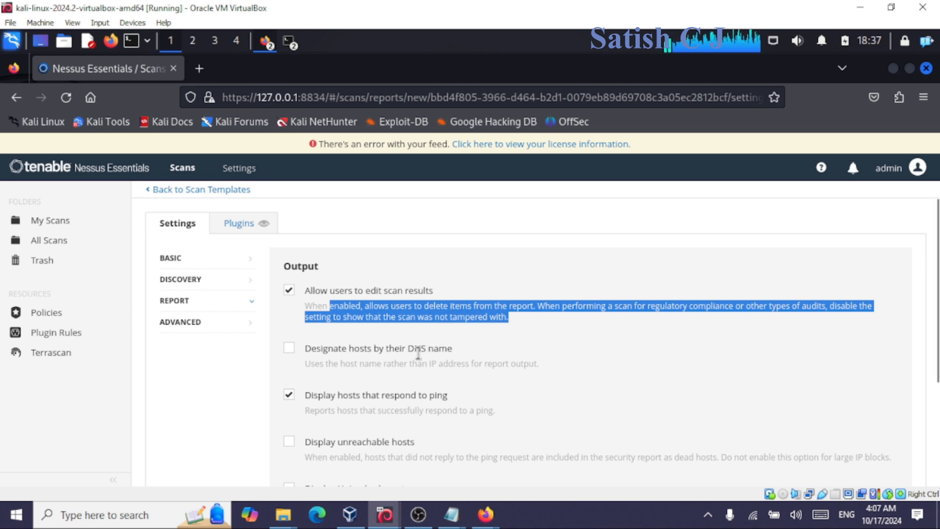
pyautogui.moveTo(387, 410); pyautogui.dragTo(522, 412)
pyautogui.click(524, 412)
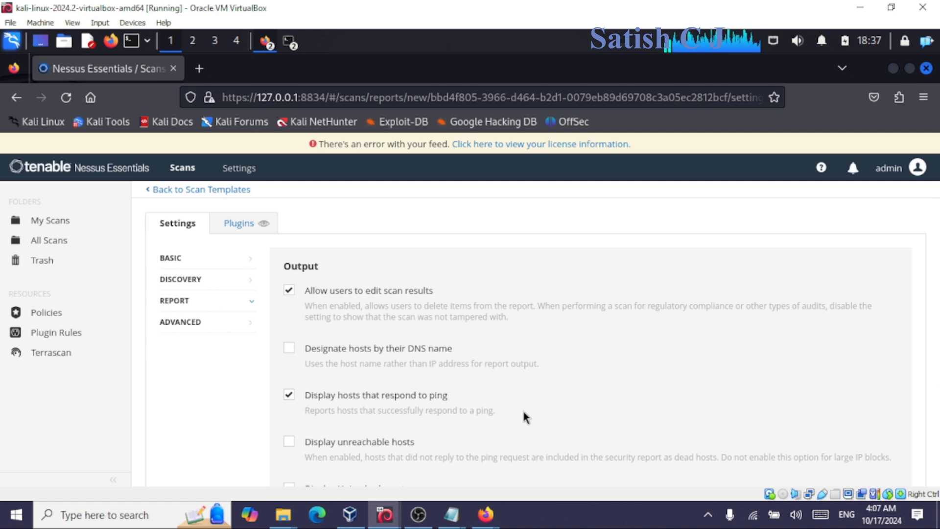
pyautogui.scroll(1, 284, 314)
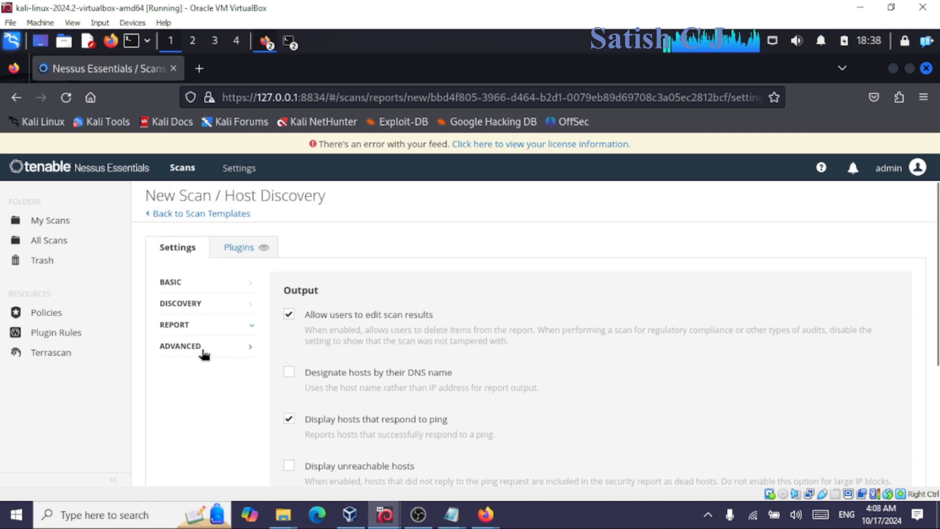
# Read the Advanced congestion slow-down option (off) and the 5-second network timeout.
pyautogui.click(204, 353)
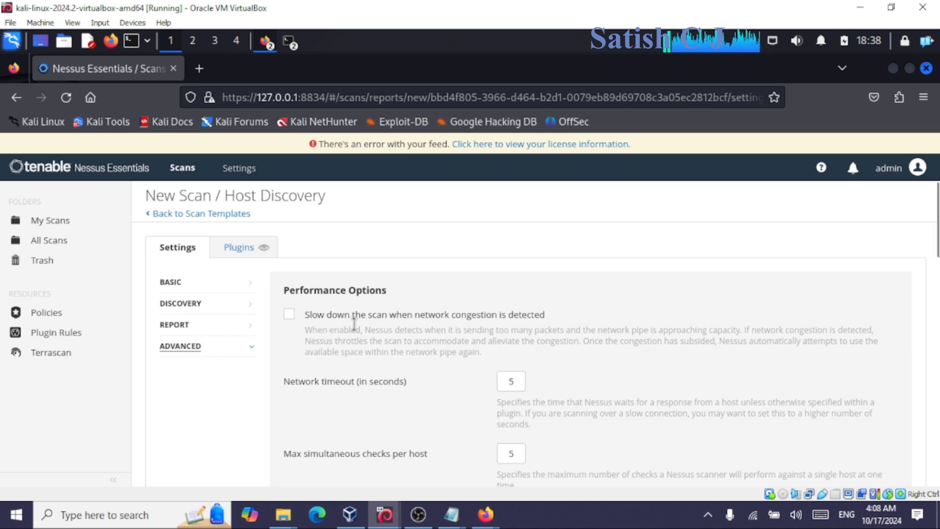
pyautogui.moveTo(363, 330); pyautogui.dragTo(519, 351)
pyautogui.click(518, 351)
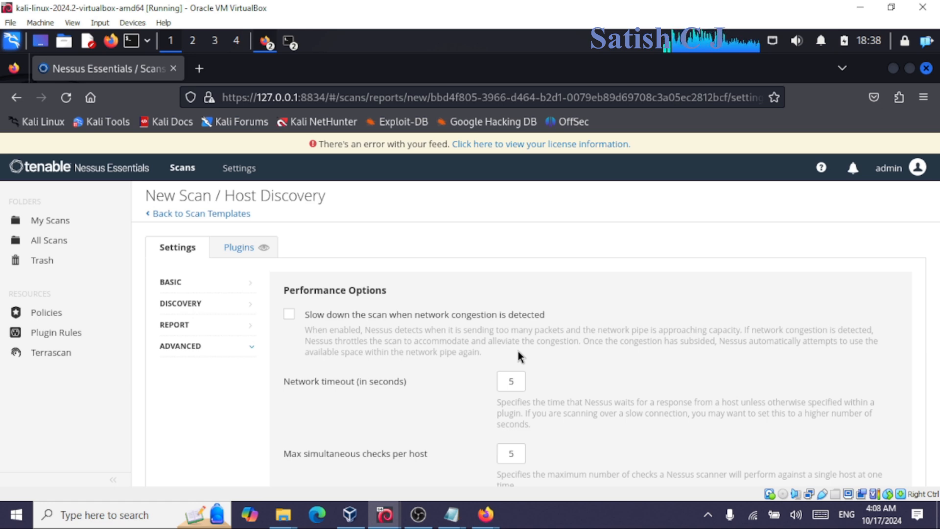
pyautogui.moveTo(320, 379); pyautogui.dragTo(400, 376)
pyautogui.moveTo(305, 314); pyautogui.dragTo(517, 310)
pyautogui.click(565, 311)
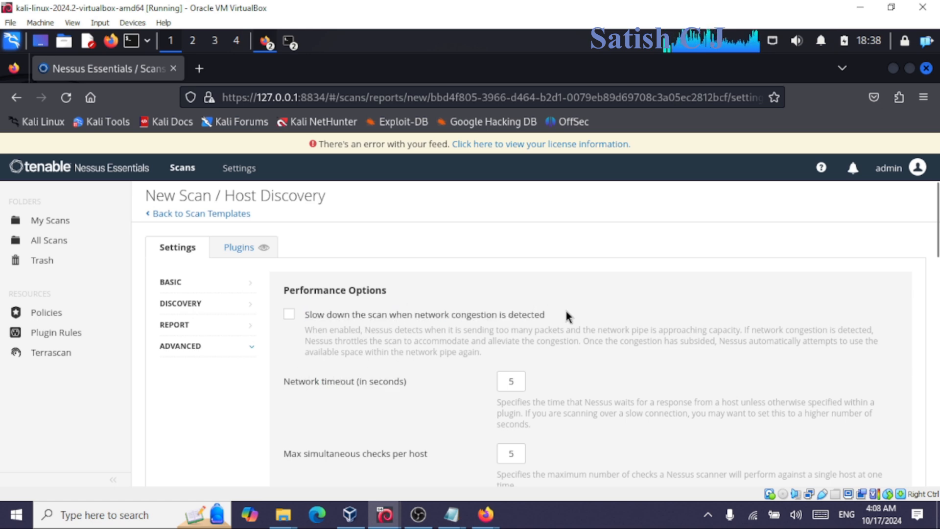
pyautogui.moveTo(356, 331); pyautogui.dragTo(490, 349)
pyautogui.moveTo(378, 315); pyautogui.dragTo(547, 316)
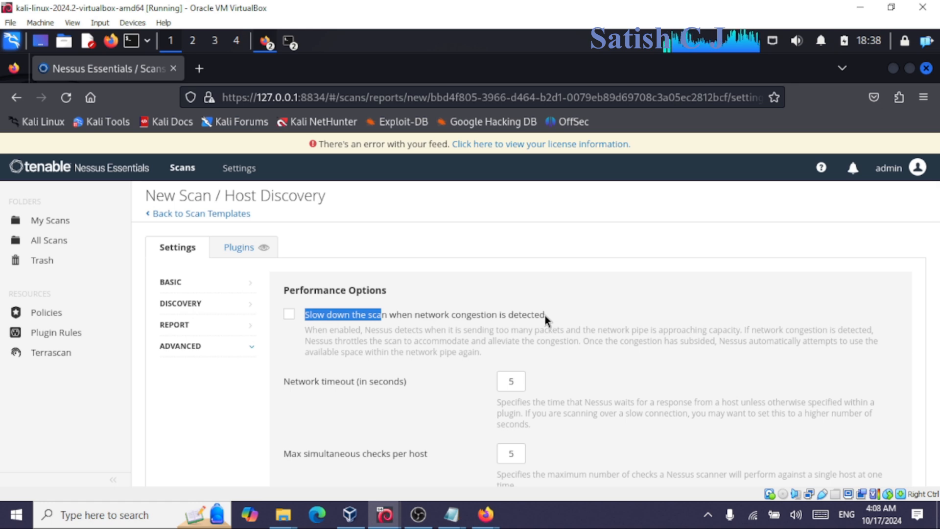
pyautogui.moveTo(453, 329); pyautogui.dragTo(590, 353)
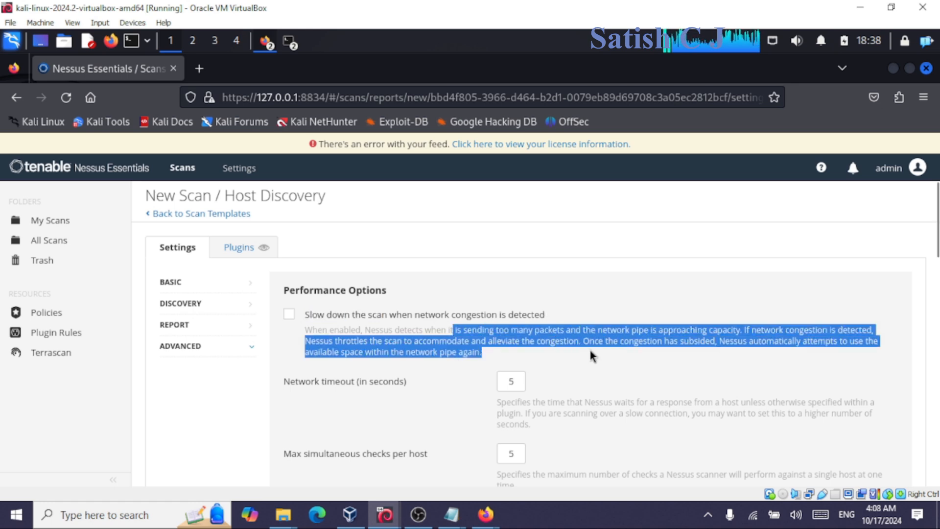
pyautogui.click(590, 352)
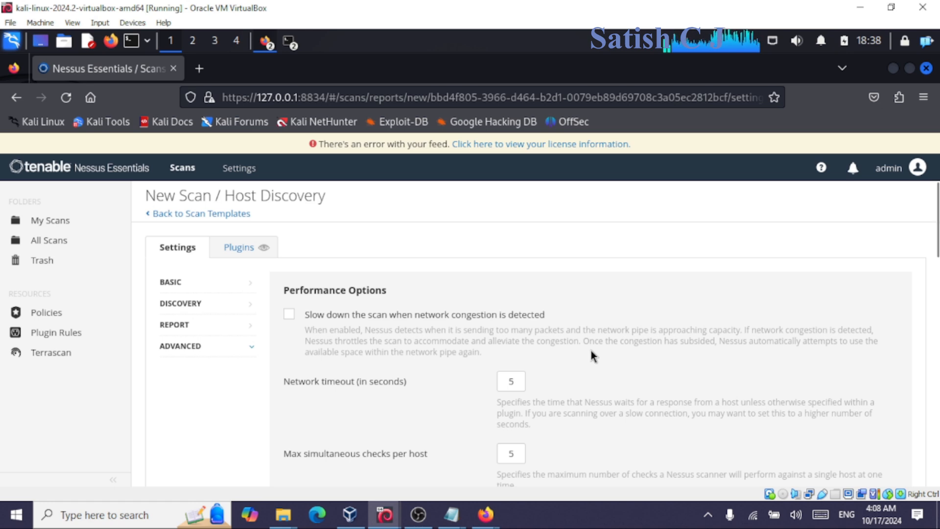
pyautogui.moveTo(323, 290); pyautogui.dragTo(433, 328)
pyautogui.click(433, 340)
# Review the 5 checks-per-host and hosts-per-scan limits, scrolling down to Save and back up.
pyautogui.scroll(-2, 433, 341)
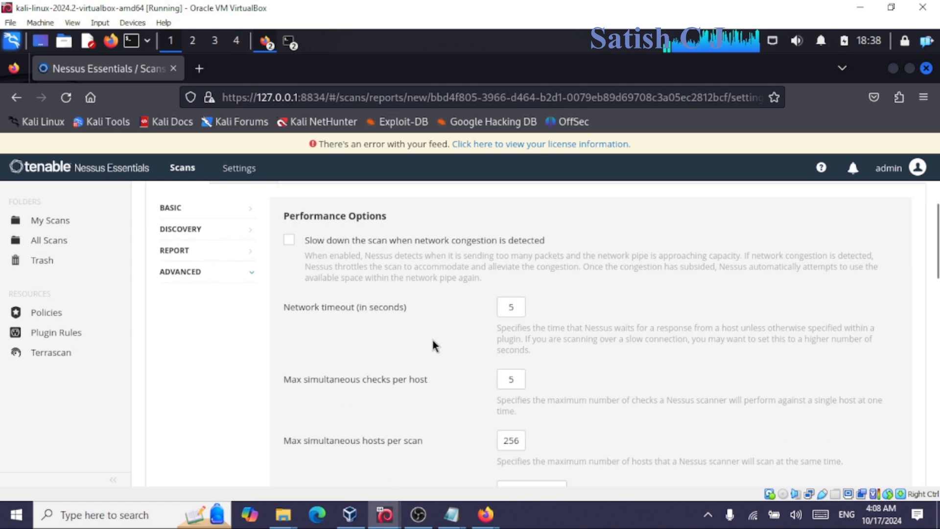
pyautogui.moveTo(308, 380); pyautogui.dragTo(435, 381)
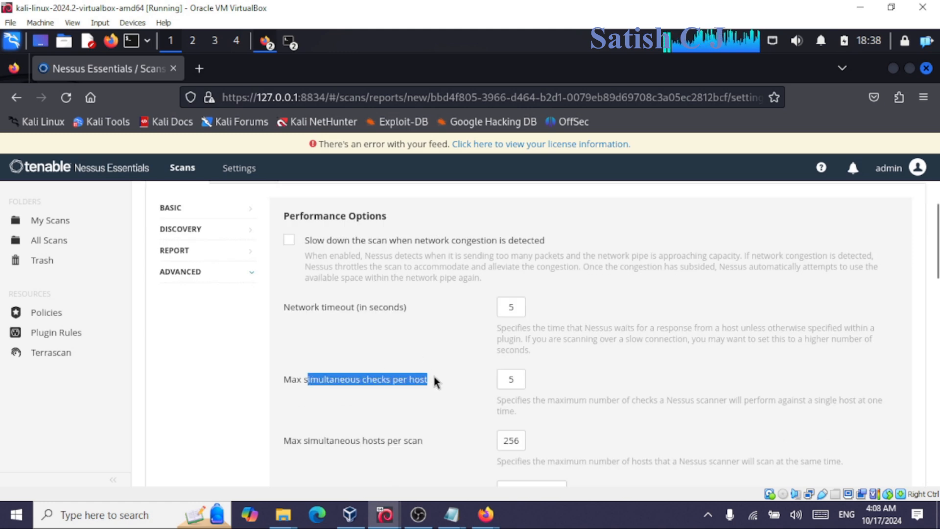
pyautogui.click(439, 398)
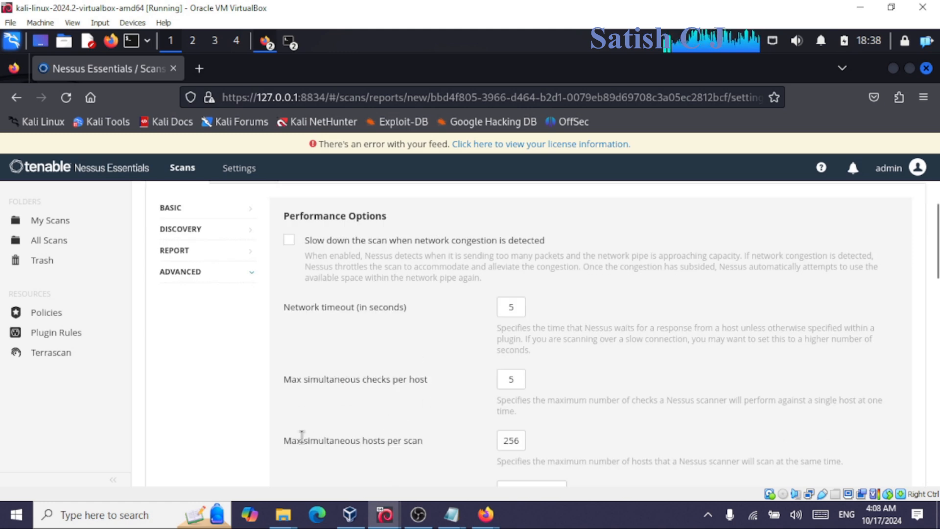
pyautogui.moveTo(304, 439); pyautogui.dragTo(284, 440)
pyautogui.click(434, 437)
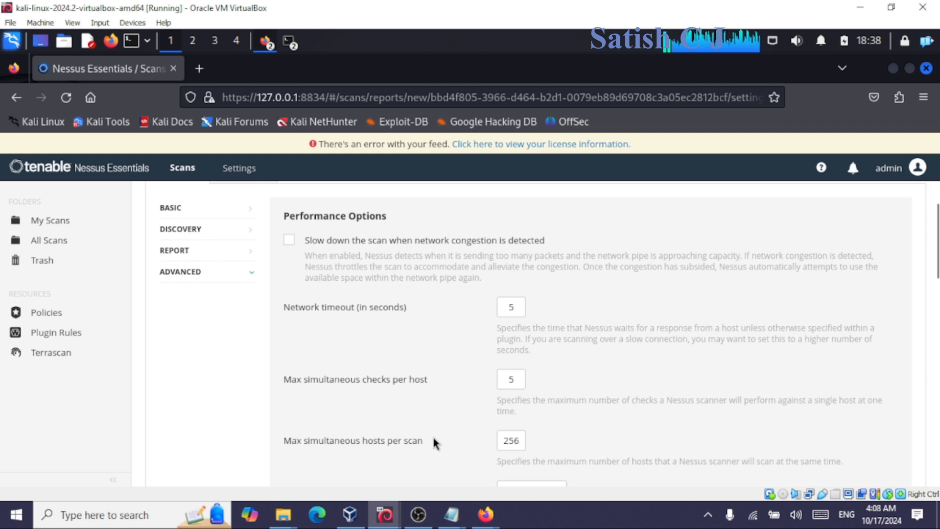
pyautogui.scroll(-3, 434, 437)
pyautogui.scroll(-3, 426, 419)
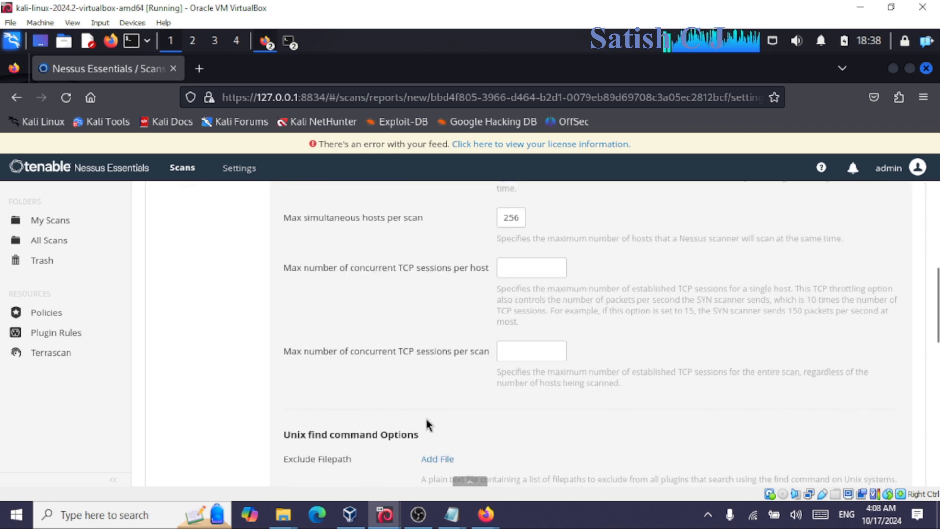
pyautogui.scroll(-1, 387, 424)
pyautogui.scroll(15, 390, 422)
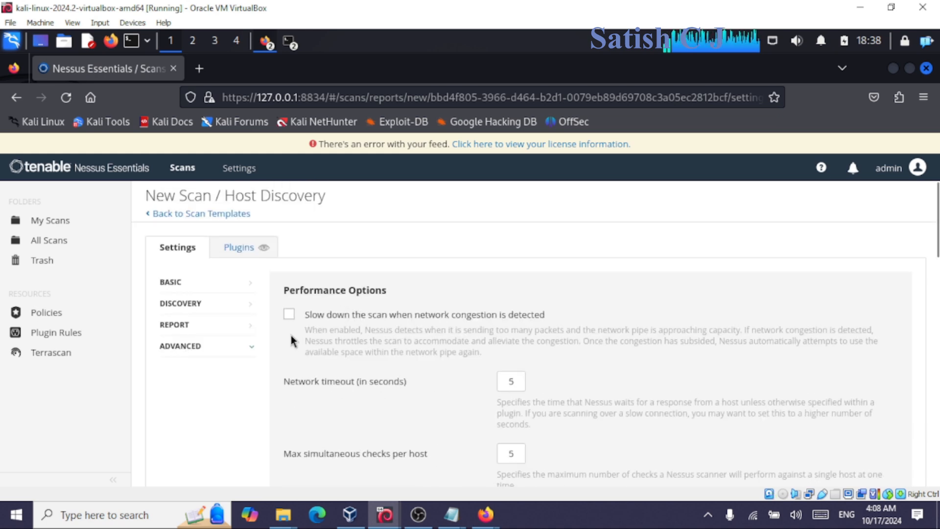
pyautogui.scroll(-3, 743, 422)
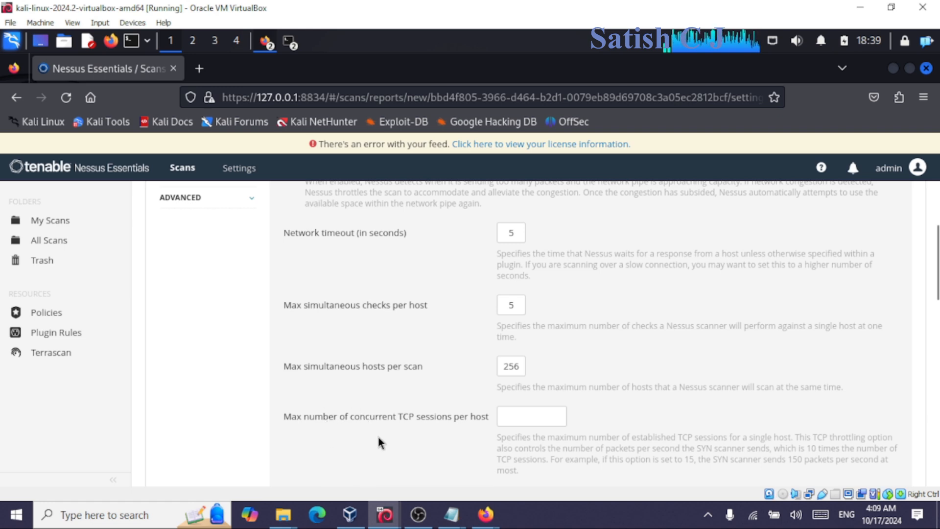
pyautogui.scroll(-9, 650, 379)
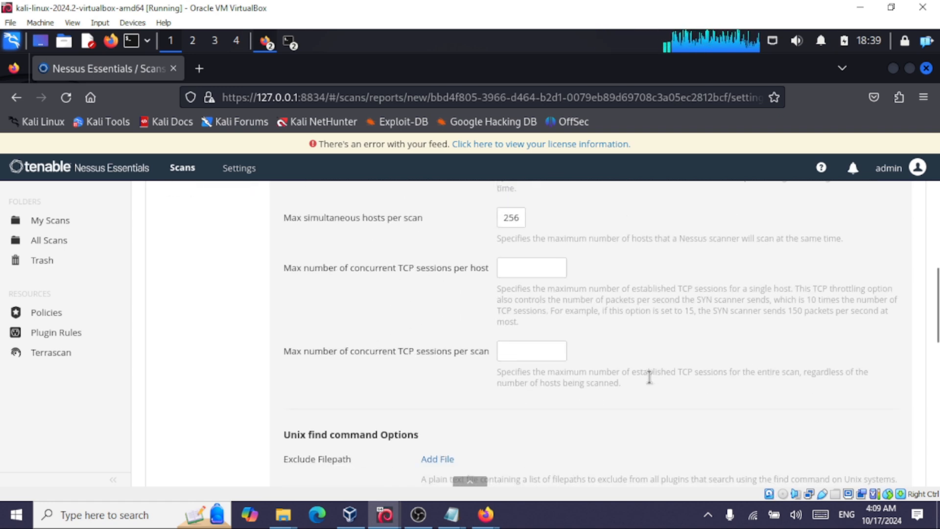
pyautogui.scroll(-4, 515, 411)
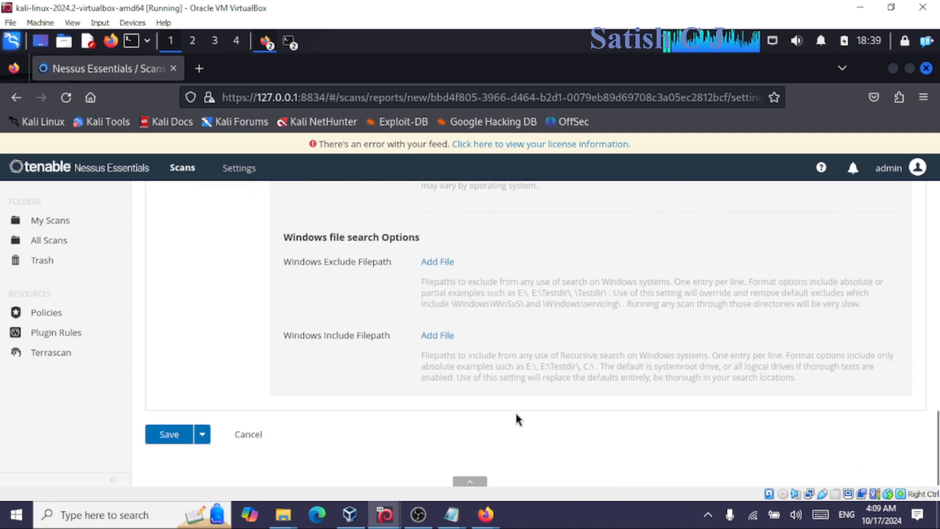
pyautogui.scroll(6, 515, 410)
pyautogui.scroll(13, 515, 411)
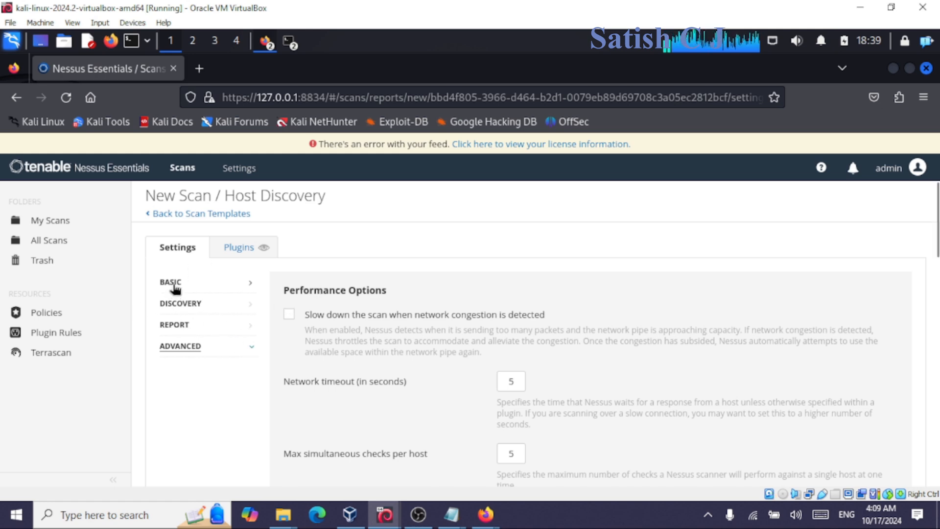
# Save the First host Scan from its Basic settings and open its empty results page from My Scans.
pyautogui.click(250, 287)
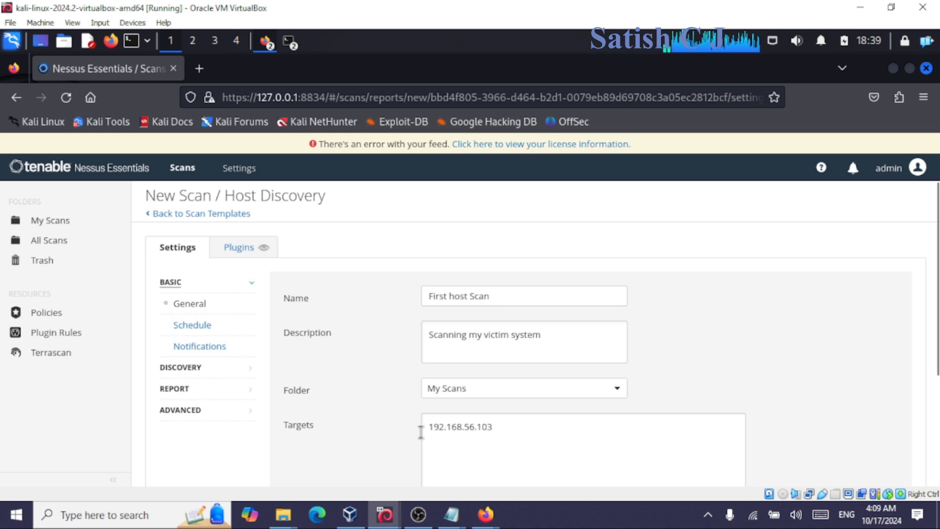
pyautogui.scroll(-3, 278, 359)
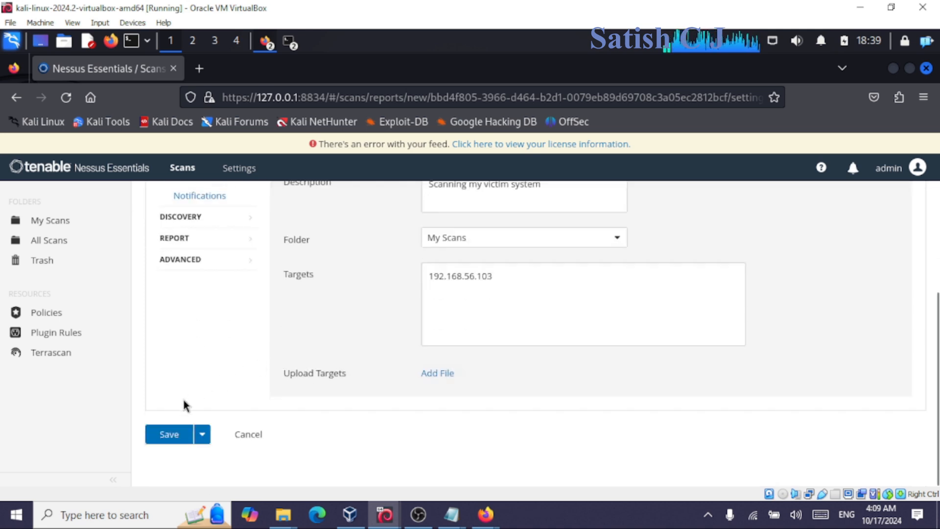
pyautogui.click(172, 434)
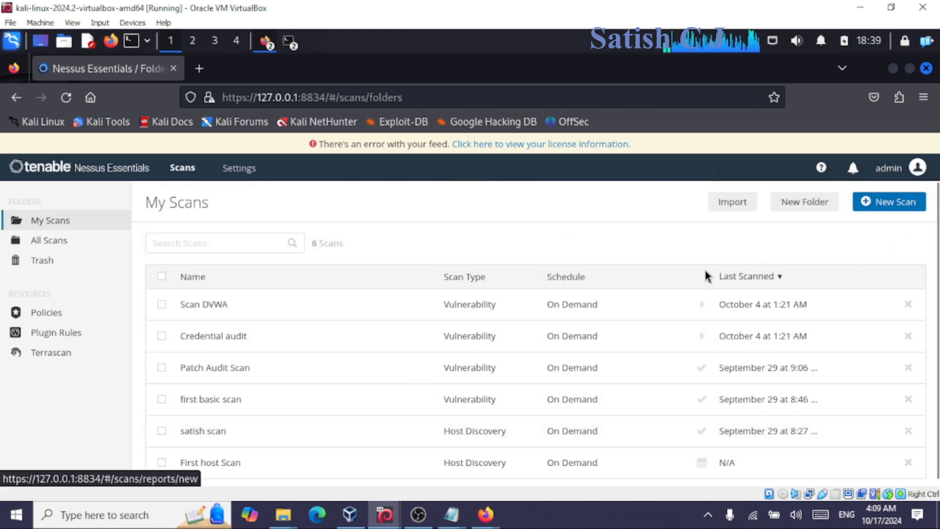
pyautogui.scroll(-1, 311, 341)
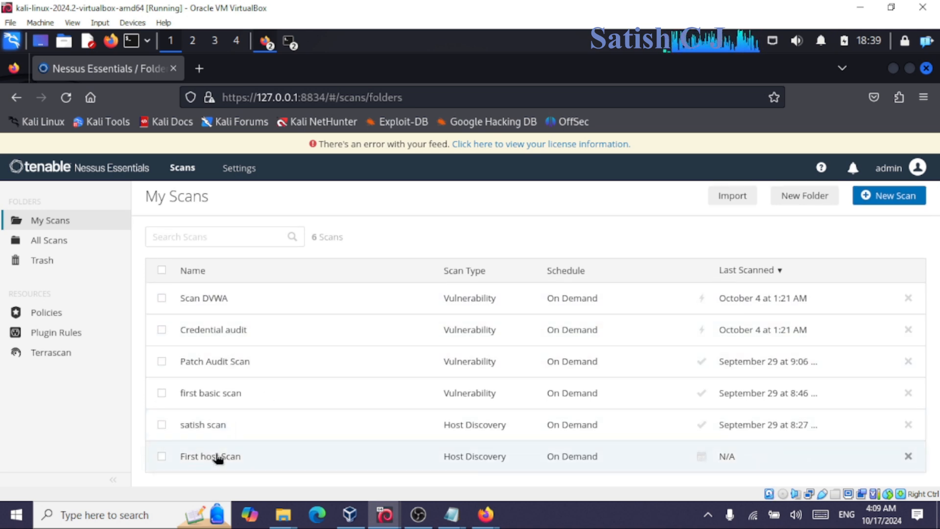
pyautogui.click(218, 458)
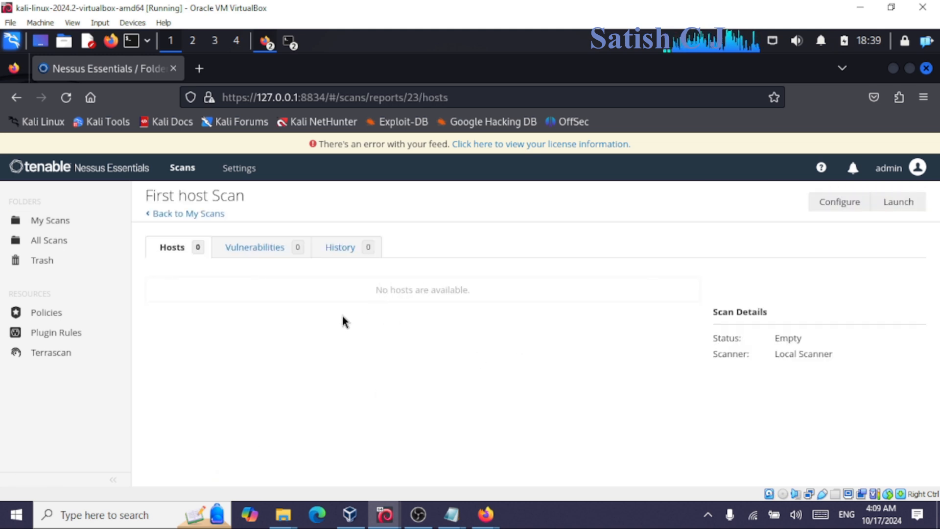
# Launch the First host Scan, check its CVSS v3.0 severity base details, and list discovered host 192.168.56.103.
pyautogui.click(906, 210)
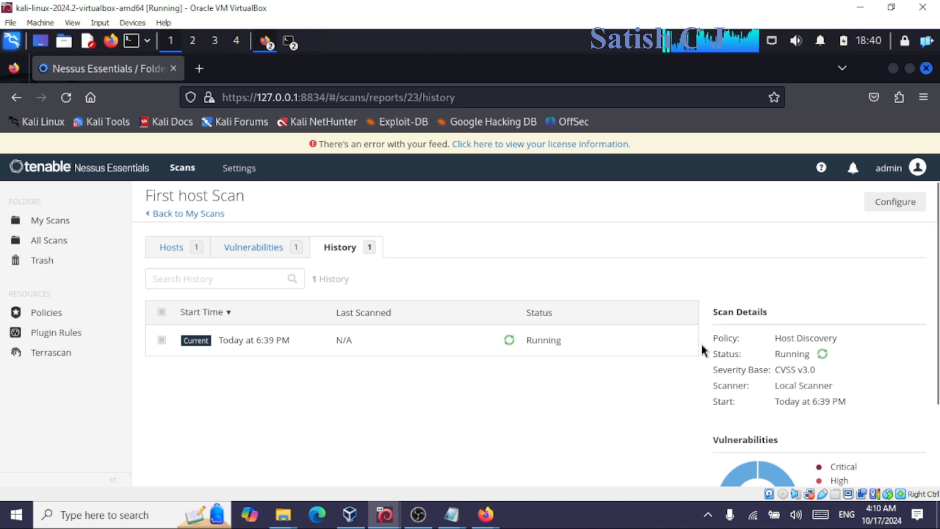
pyautogui.scroll(-2, 702, 345)
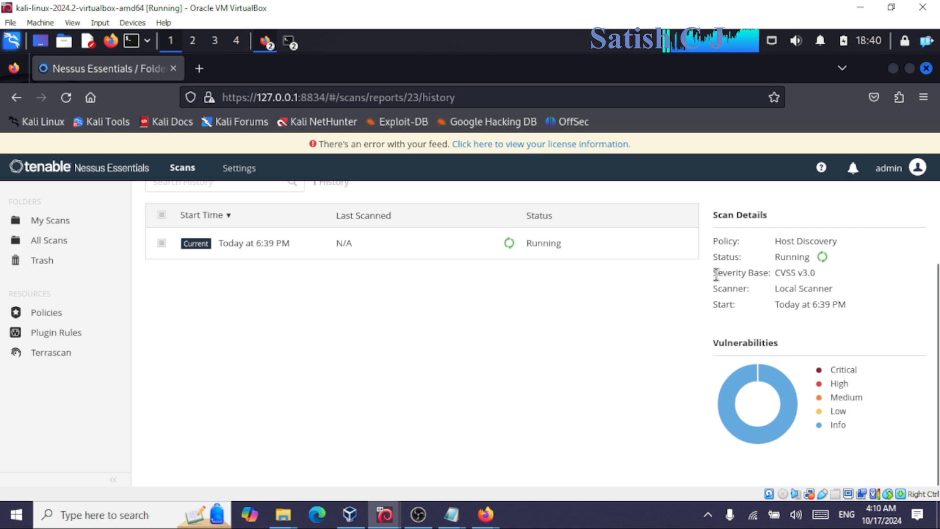
pyautogui.moveTo(776, 273); pyautogui.dragTo(850, 275)
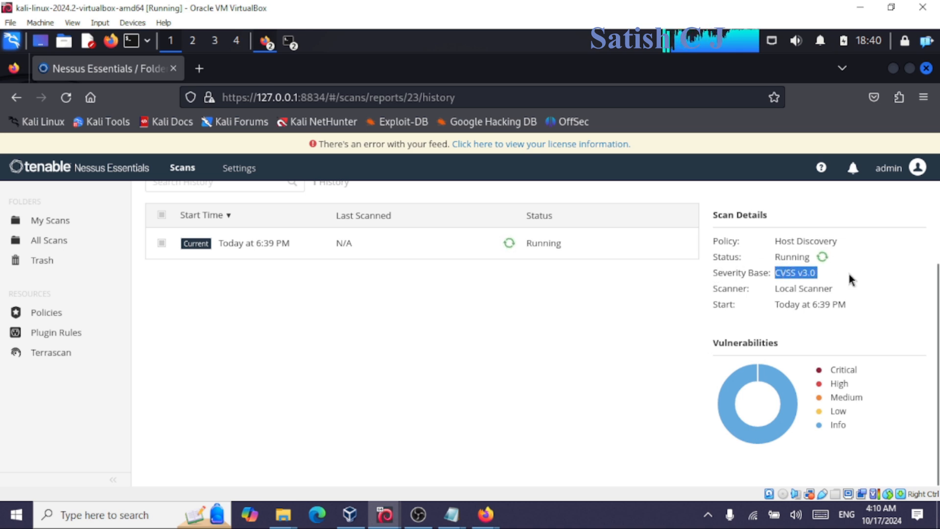
pyautogui.click(850, 275)
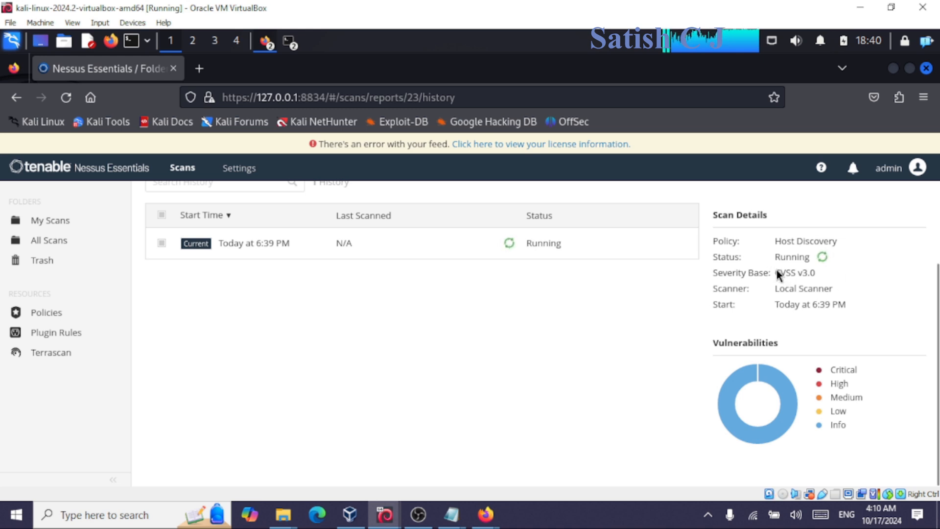
pyautogui.tripleClick(806, 275)
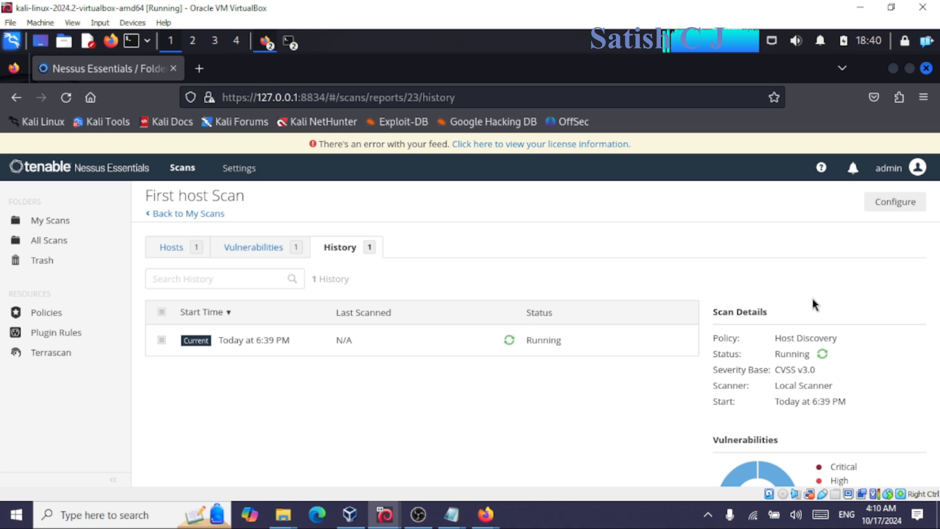
pyautogui.moveTo(764, 370); pyautogui.dragTo(784, 371)
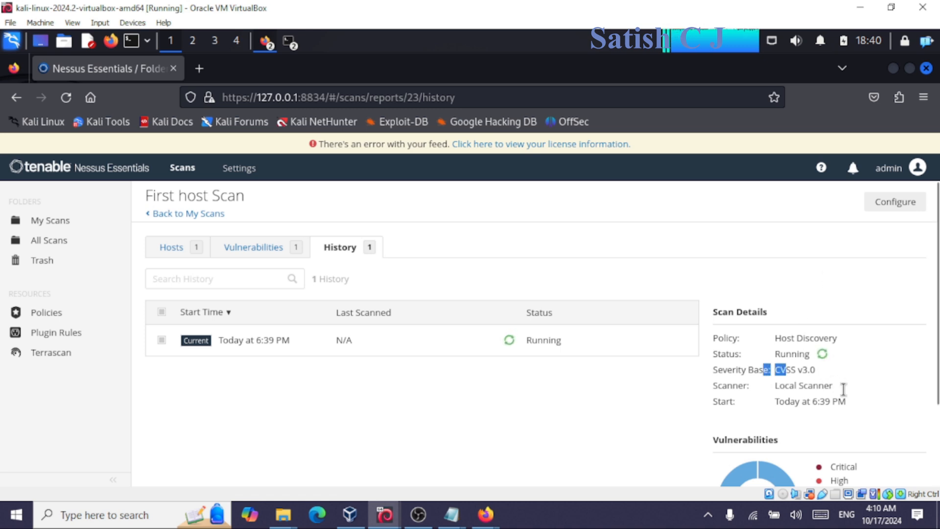
pyautogui.click(856, 413)
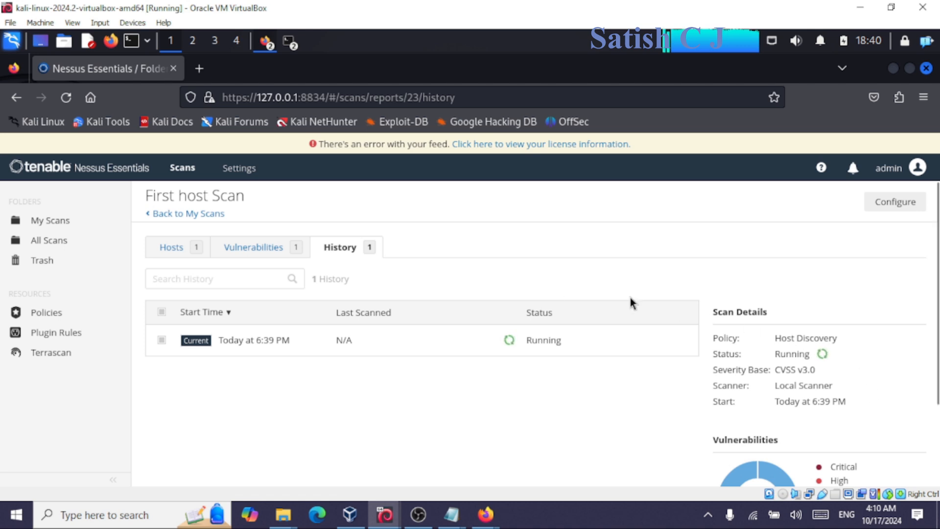
pyautogui.click(169, 254)
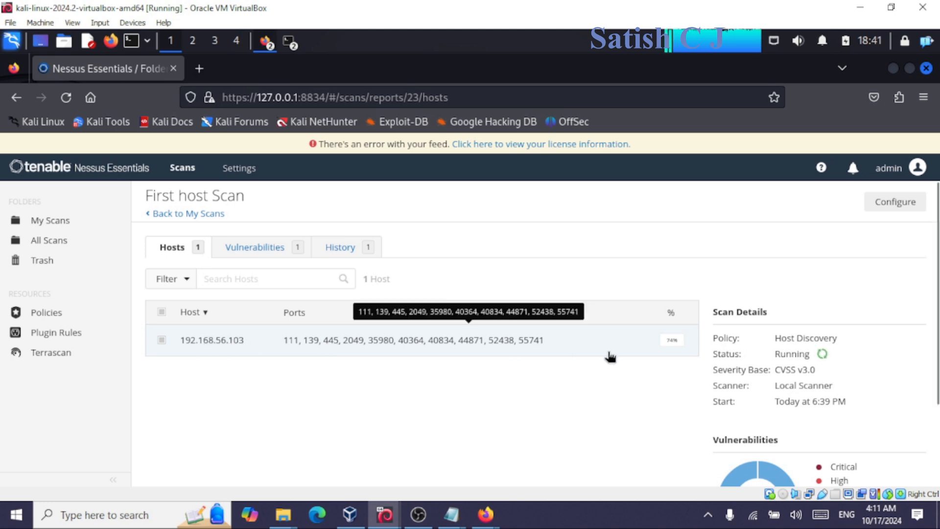
# Open 192.168.56.103's 'Ping the remote host' finding and read its ARP reply and hardware address output.
pyautogui.click(474, 350)
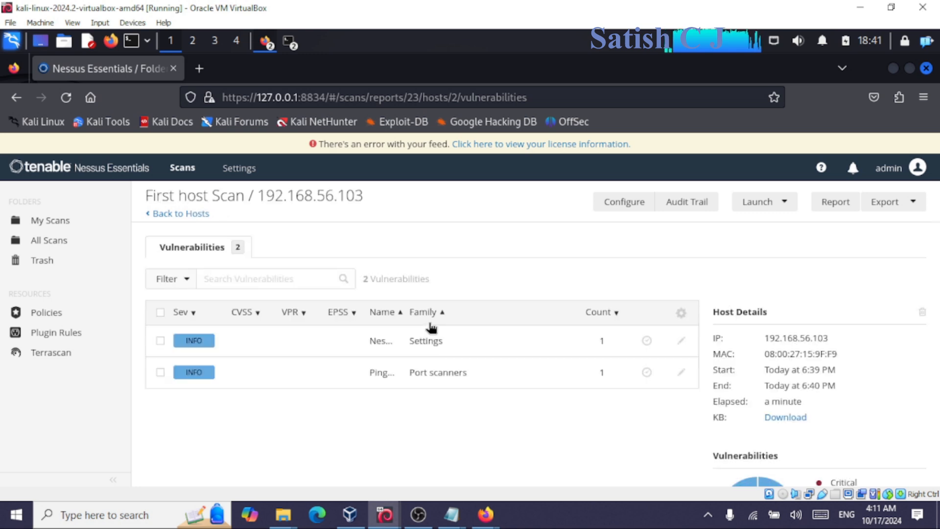
pyautogui.click(361, 383)
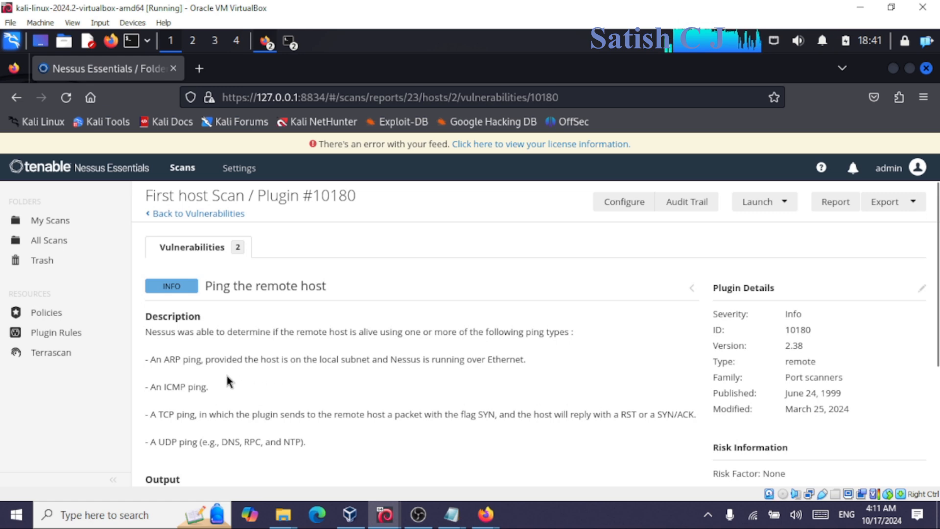
pyautogui.scroll(-3, 245, 377)
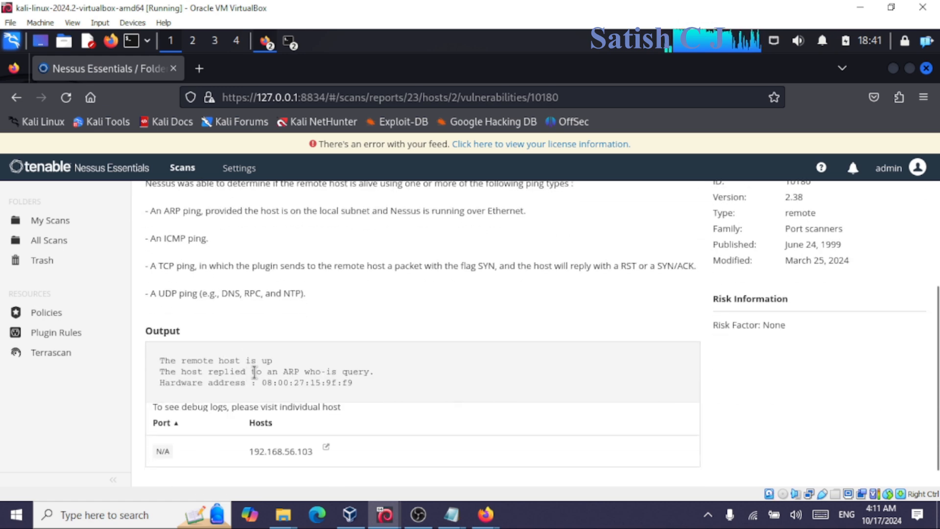
pyautogui.moveTo(164, 368); pyautogui.dragTo(396, 376)
pyautogui.click(396, 376)
pyautogui.moveTo(185, 372); pyautogui.dragTo(404, 379)
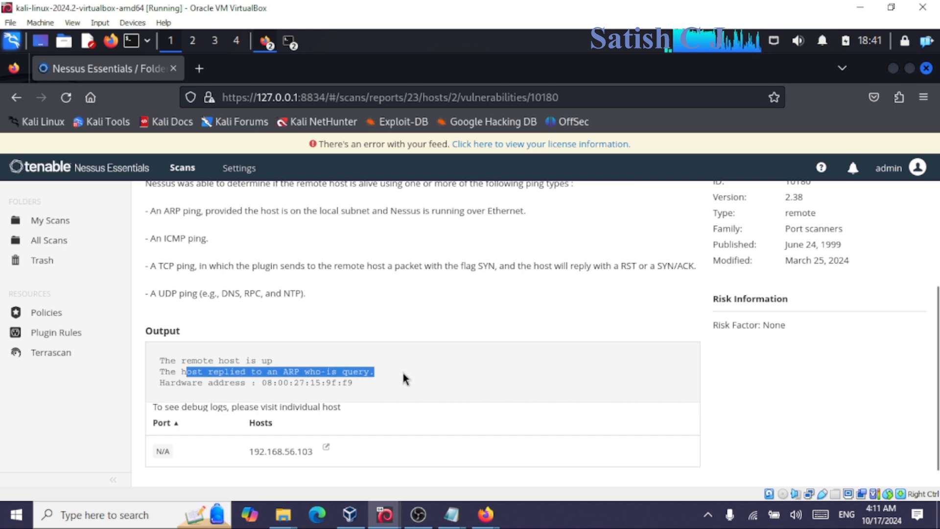
pyautogui.click(293, 384)
pyautogui.moveTo(170, 382); pyautogui.dragTo(384, 389)
pyautogui.click(383, 389)
# Read the rest of the ping output, then go back to the host's findings list.
pyautogui.scroll(-1, 343, 385)
pyautogui.moveTo(198, 361); pyautogui.dragTo(404, 371)
pyautogui.click(404, 371)
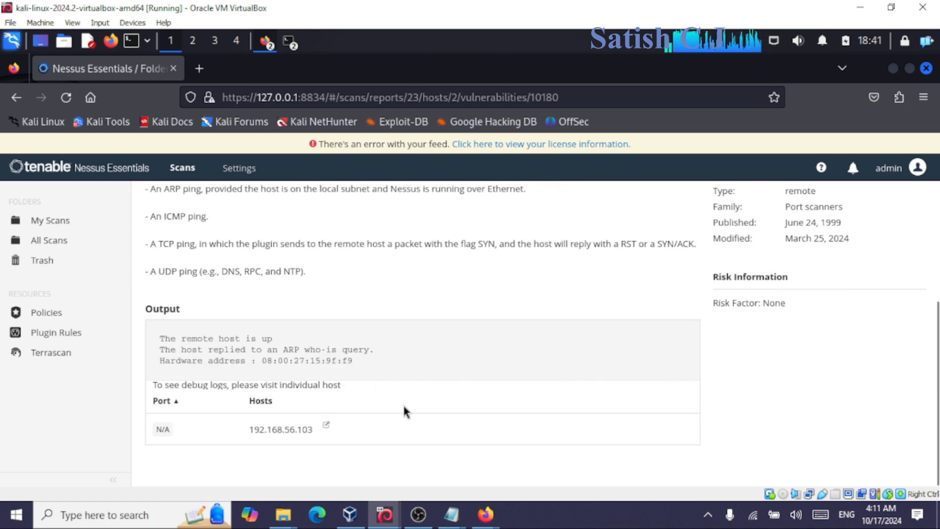
pyautogui.scroll(4, 403, 408)
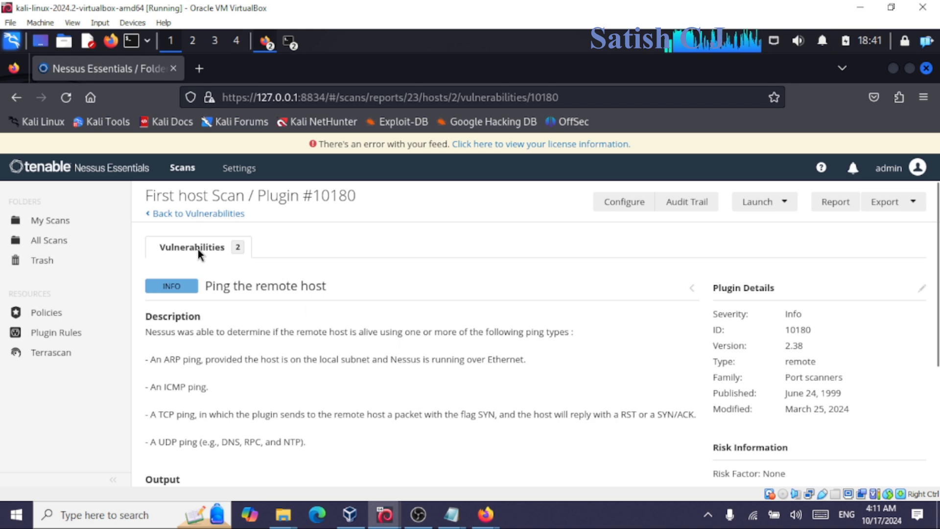
pyautogui.click(202, 215)
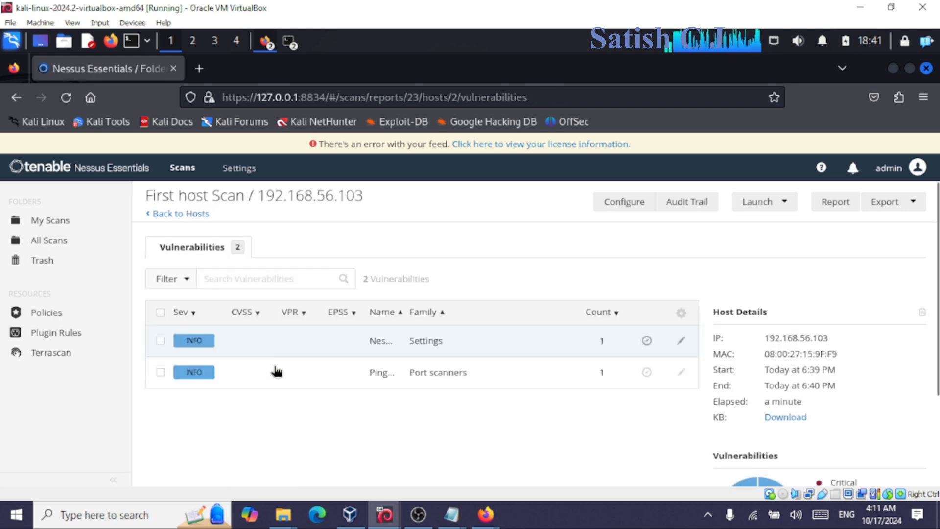
# Reopen the Ping finding and read the description of ARP, ICMP and TCP ping types.
pyautogui.click(419, 382)
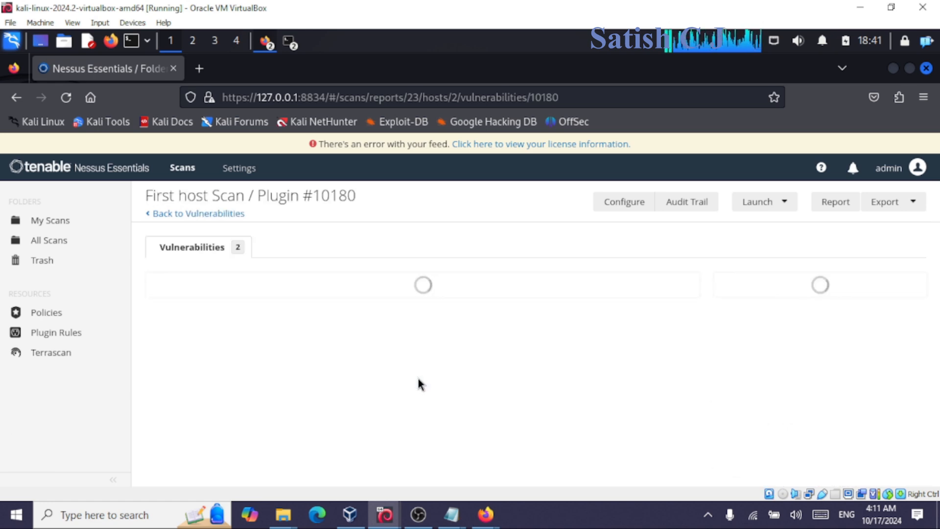
pyautogui.scroll(-3, 362, 381)
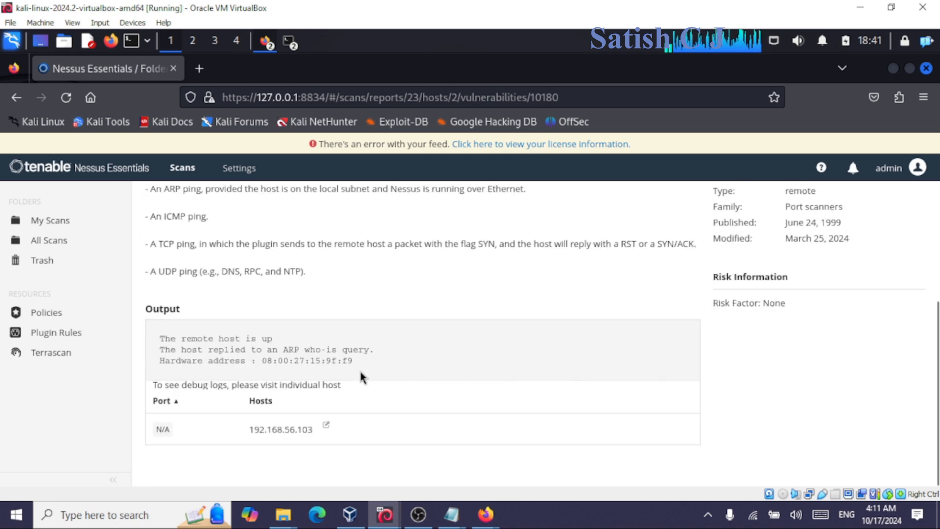
pyautogui.scroll(3, 362, 377)
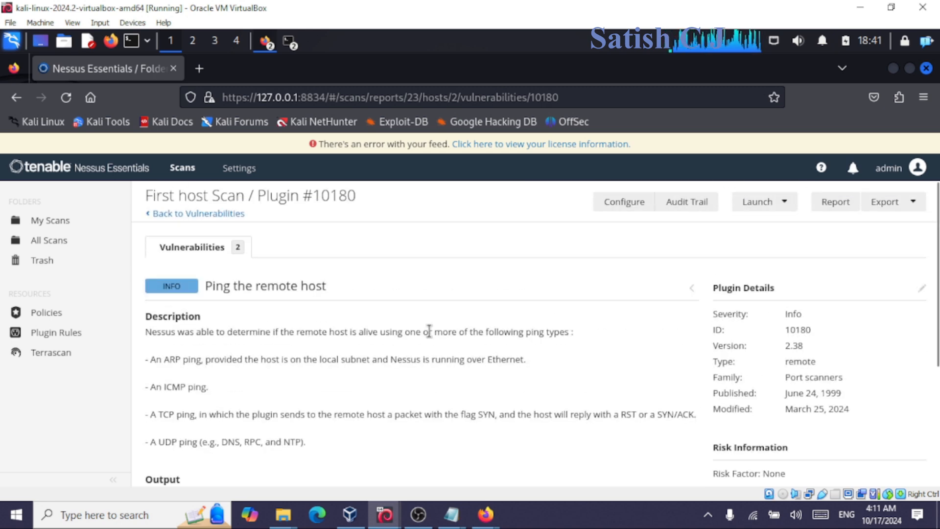
pyautogui.moveTo(230, 361); pyautogui.dragTo(402, 431)
pyautogui.click(402, 431)
pyautogui.moveTo(171, 361); pyautogui.dragTo(212, 387)
pyautogui.click(174, 386)
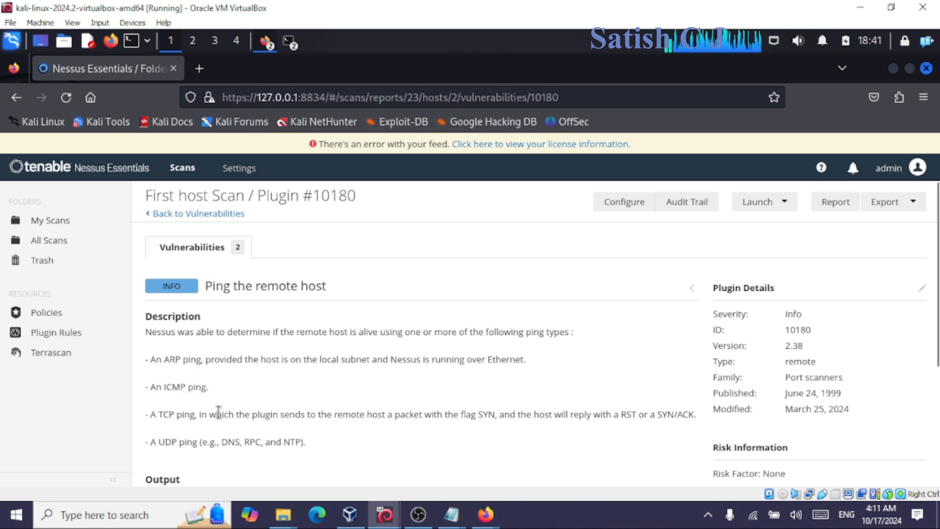
pyautogui.moveTo(175, 415); pyautogui.dragTo(344, 439)
pyautogui.click(344, 440)
# Read the UDP ping line and the opening description sentence, then return to the host's findings.
pyautogui.moveTo(215, 442); pyautogui.dragTo(357, 445)
pyautogui.click(358, 446)
pyautogui.moveTo(305, 332); pyautogui.dragTo(538, 361)
pyautogui.click(539, 362)
pyautogui.moveTo(257, 332); pyautogui.dragTo(506, 376)
pyautogui.click(506, 380)
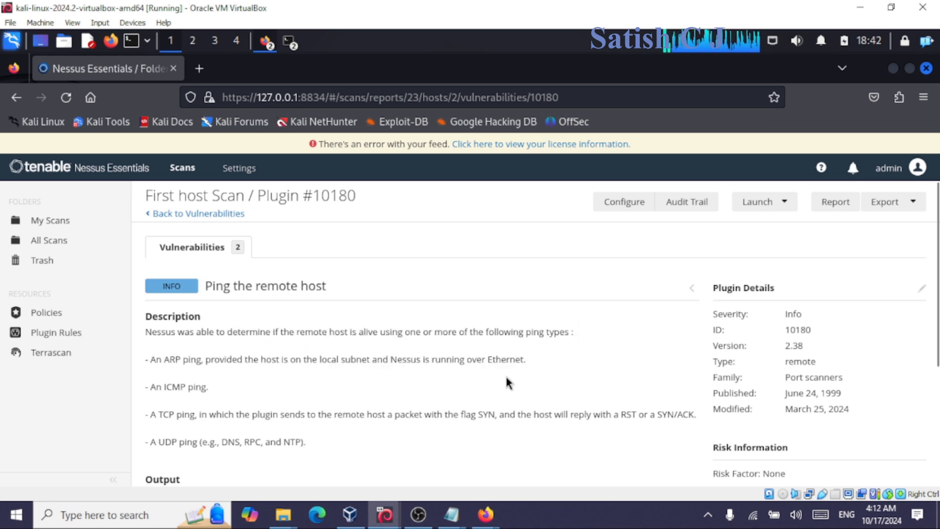
pyautogui.click(196, 218)
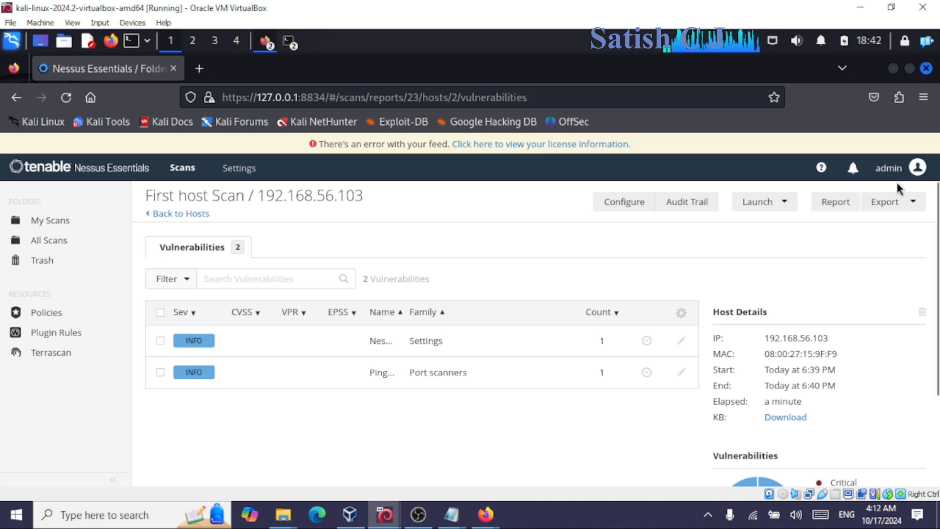
# Reopen the First host Scan report, view host 192.168.56.103's findings, then go back to My Scans.
pyautogui.click(70, 223)
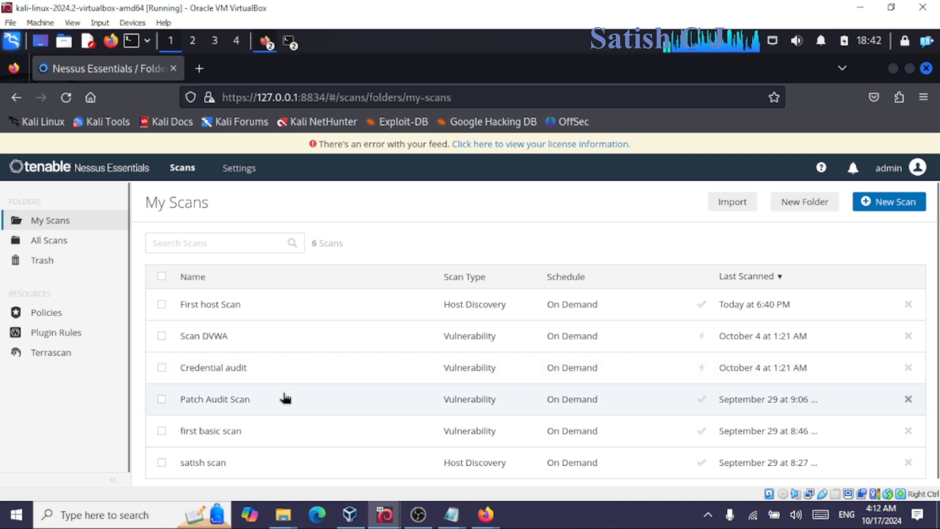
pyautogui.scroll(-1, 286, 398)
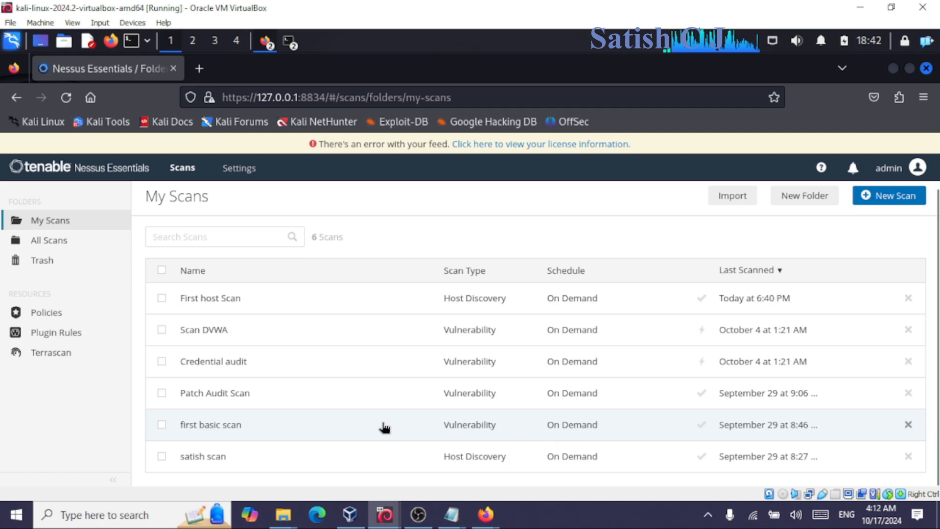
pyautogui.click(310, 300)
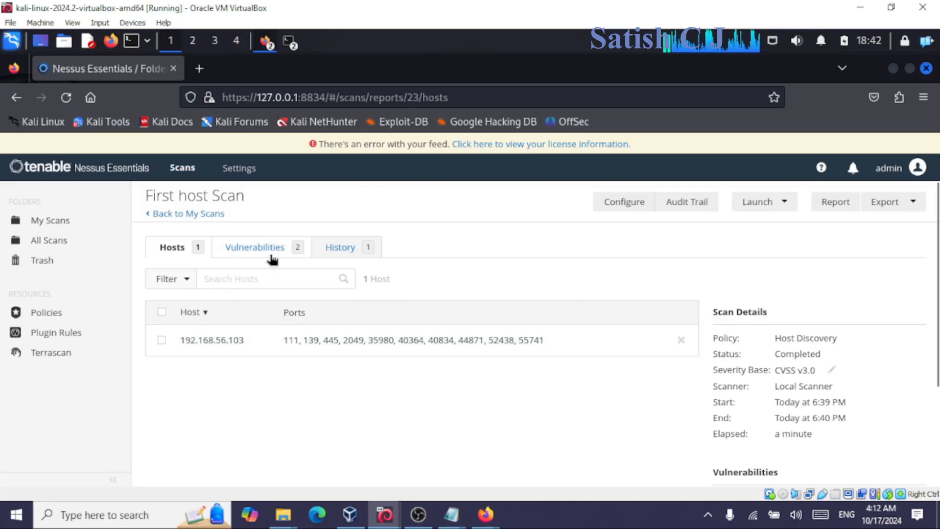
pyautogui.click(217, 352)
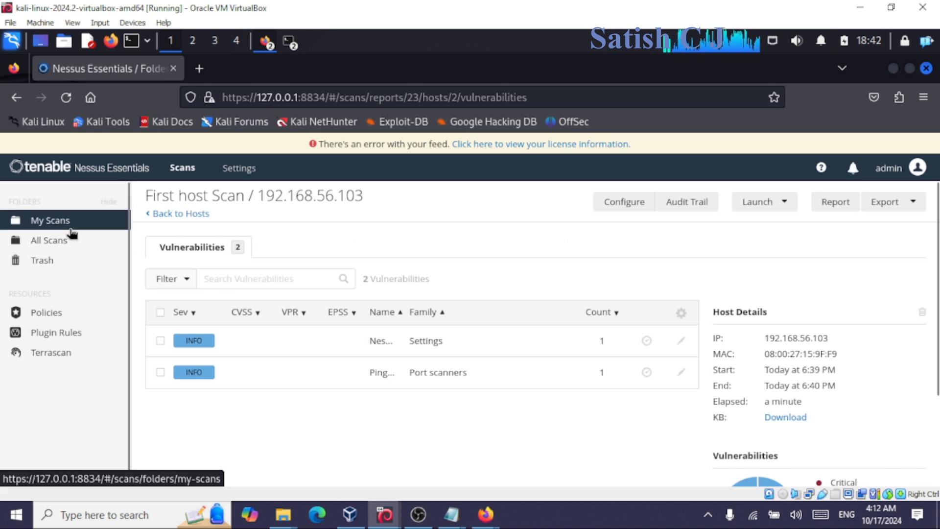
pyautogui.click(182, 168)
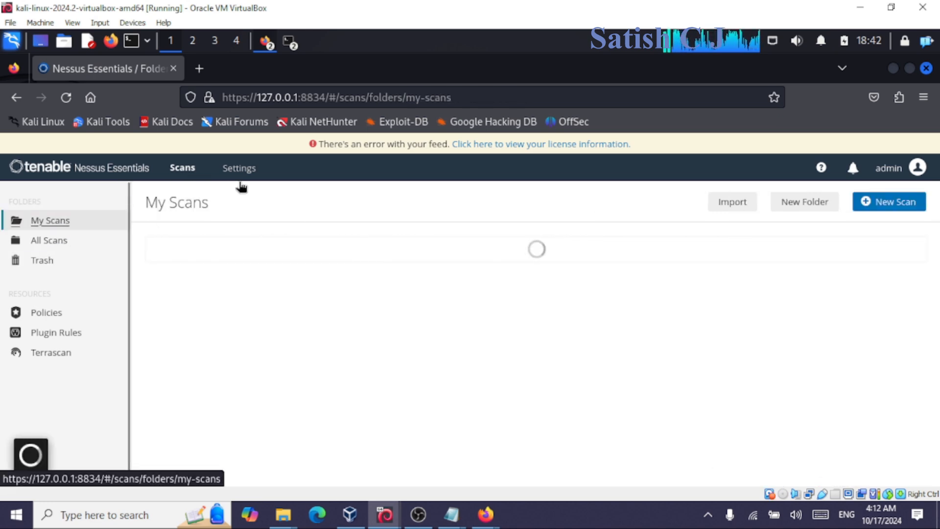
# Create a new scan from the Basic Network Scan template.
pyautogui.click(888, 206)
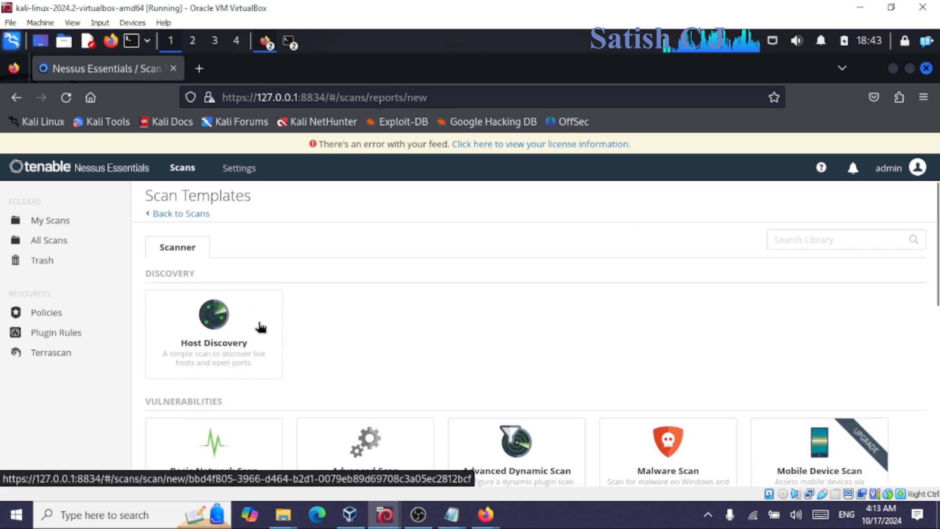
pyautogui.scroll(-5, 309, 303)
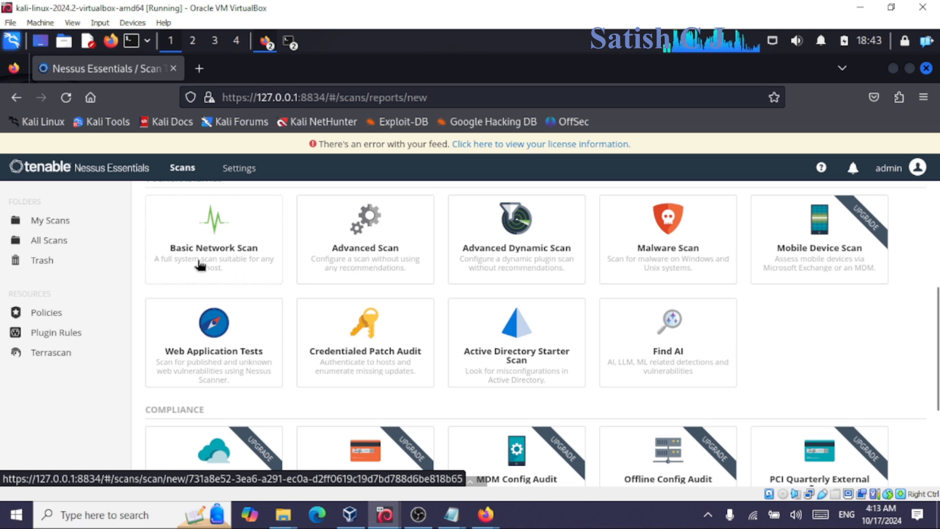
pyautogui.click(225, 273)
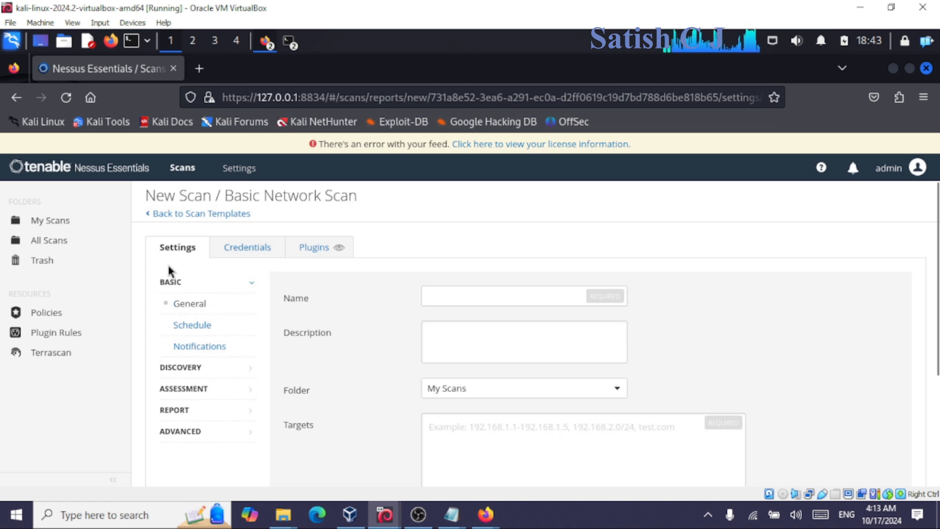
# Enter name 'First Basic System Scan', description 'Scanning for my students', and start typing target 192.168.56.103.
pyautogui.click(460, 298)
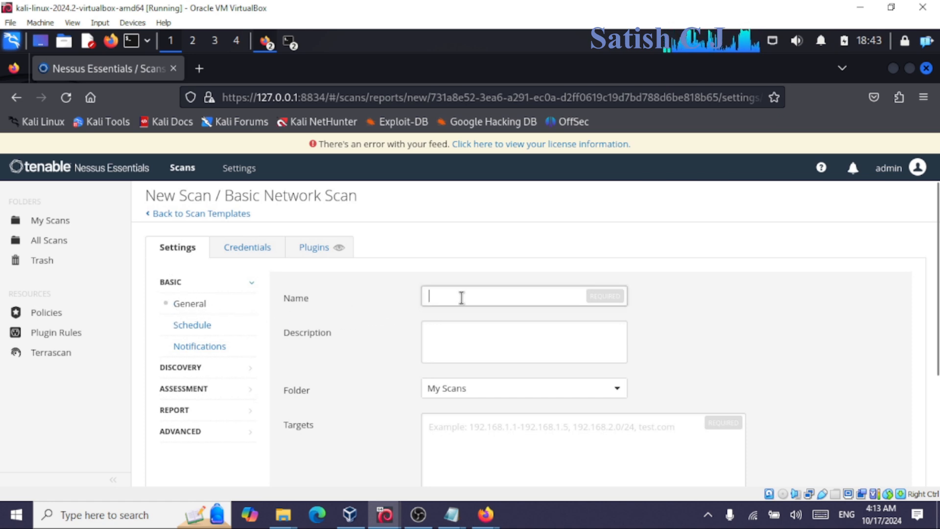
pyautogui.write('First Basic System Scan')
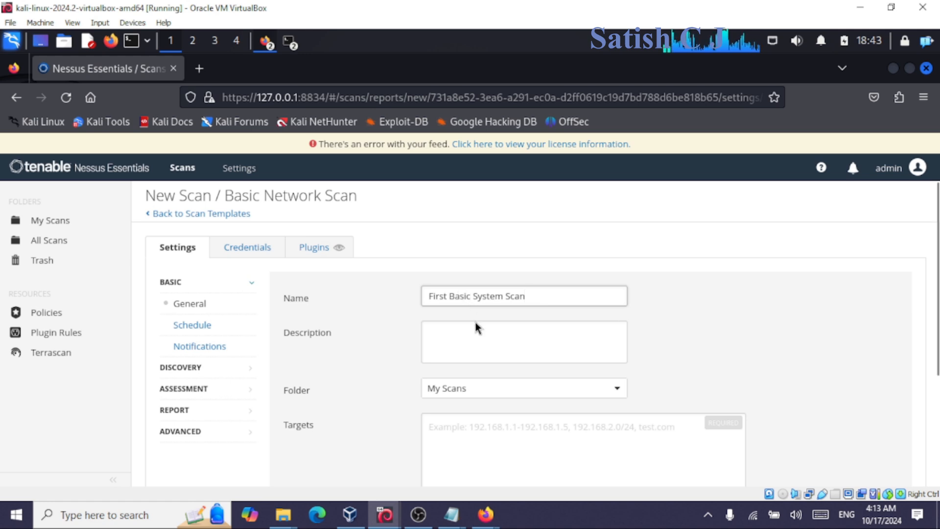
pyautogui.click(473, 339)
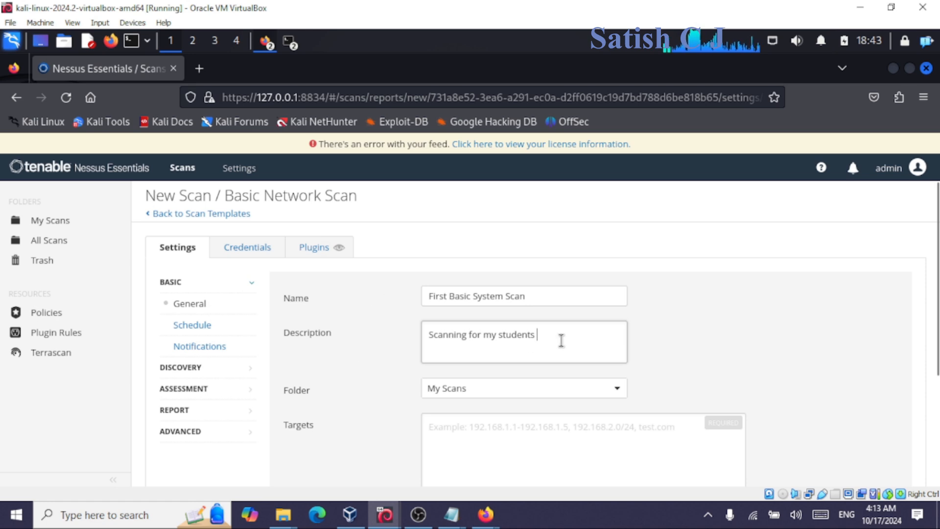
pyautogui.moveTo(557, 336); pyautogui.dragTo(373, 336)
pyautogui.scroll(-2, 363, 338)
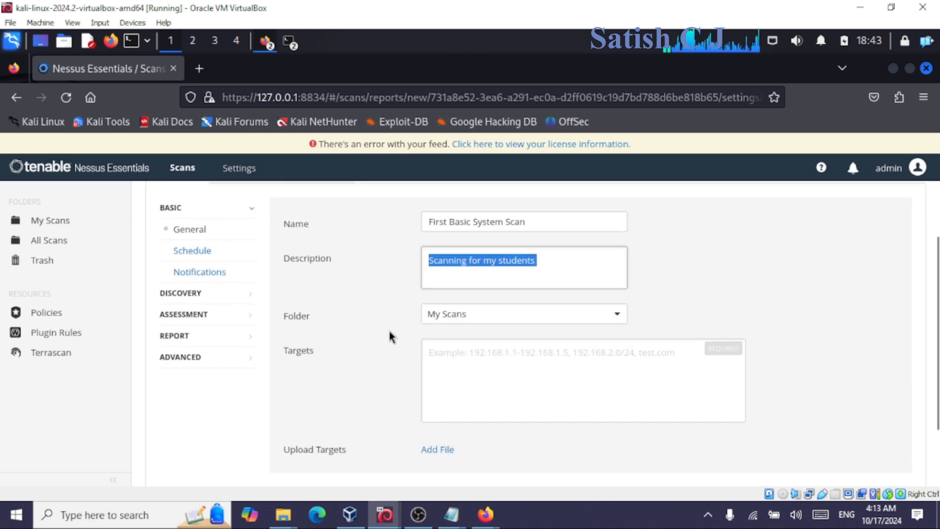
pyautogui.click(449, 360)
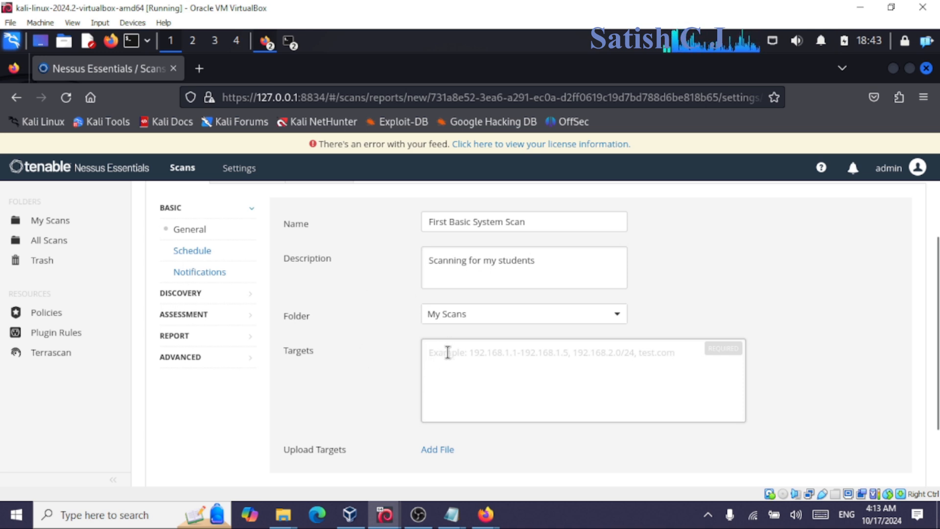
pyautogui.write('192')
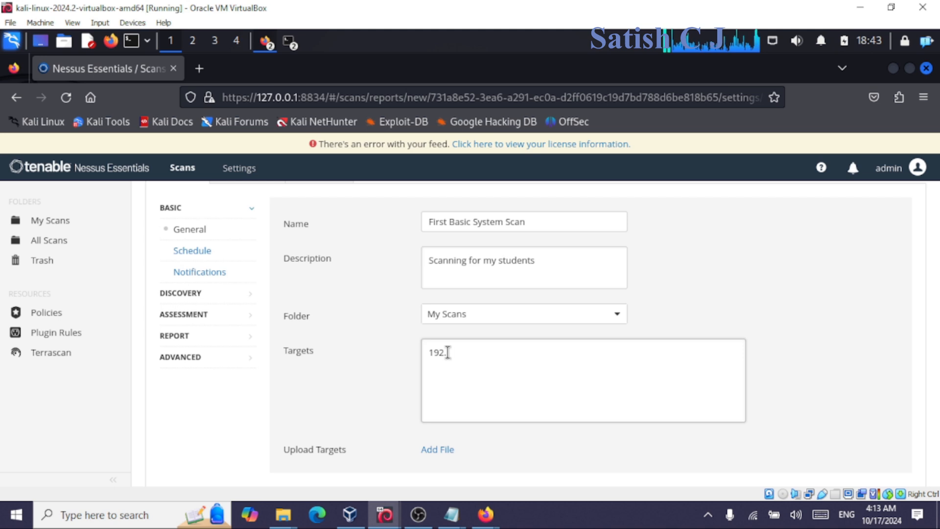
pyautogui.write('.168.56.103')
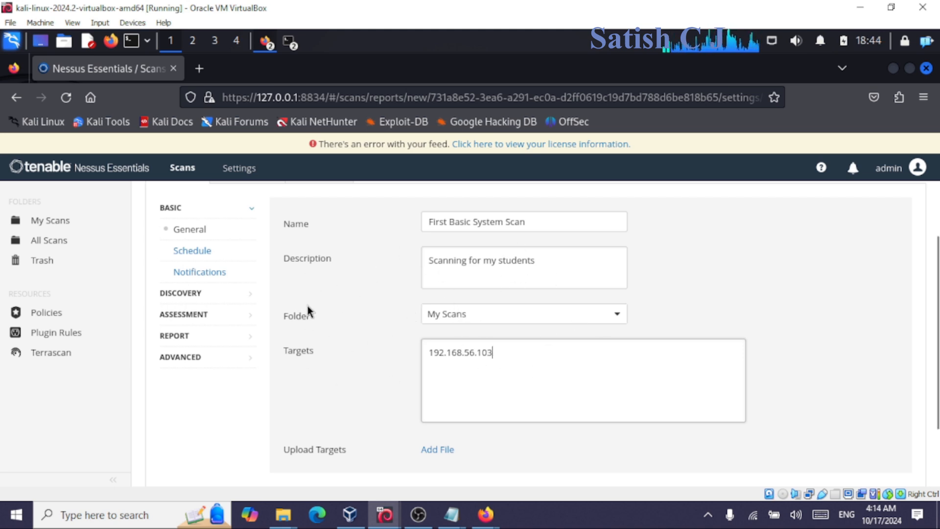
# Look over Schedule and Notifications, and keep the Discovery scan type at Port scan (common ports).
pyautogui.click(184, 255)
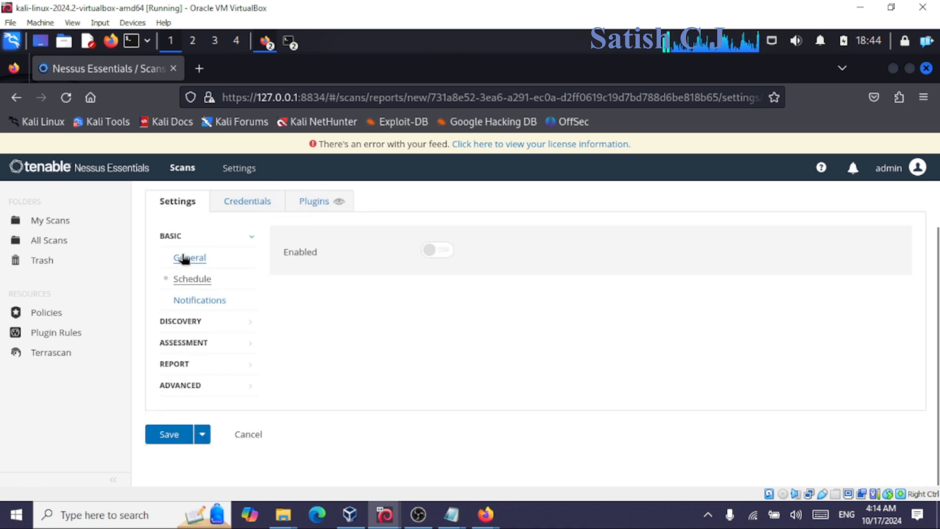
pyautogui.click(193, 301)
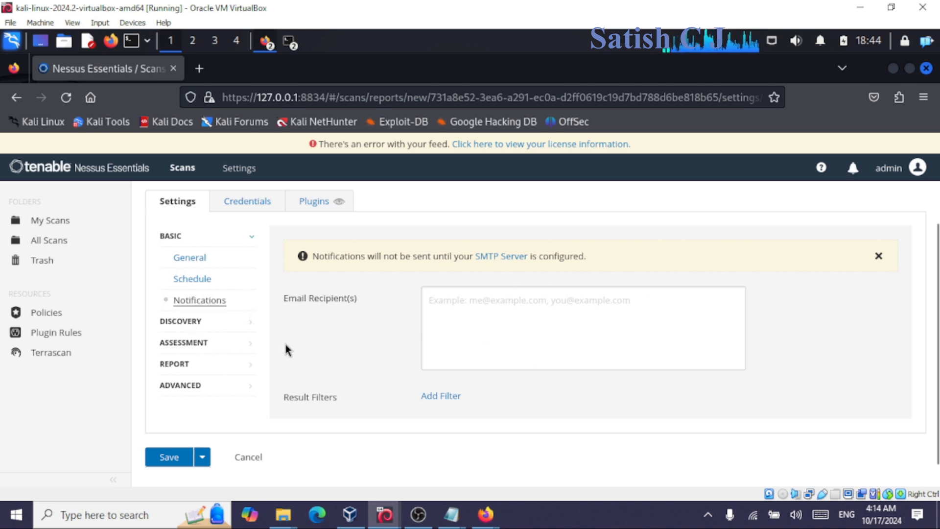
pyautogui.click(191, 323)
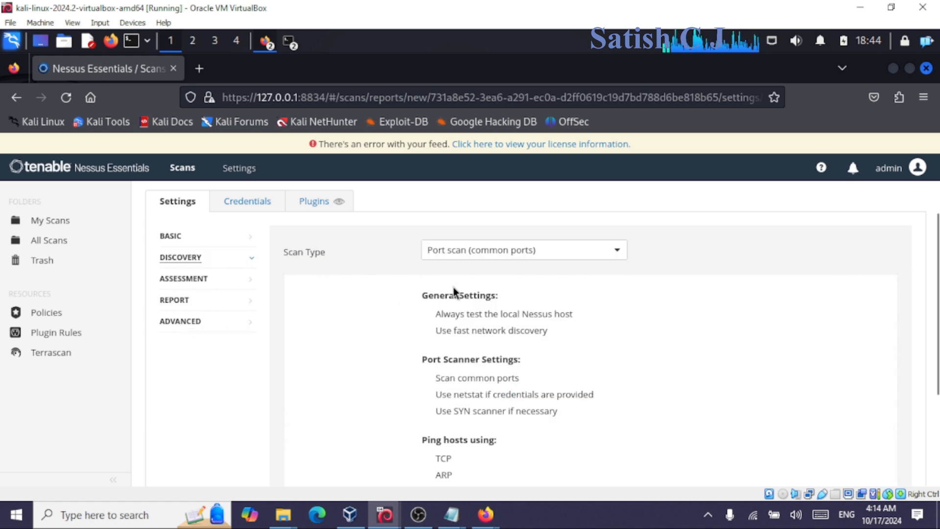
pyautogui.click(481, 260)
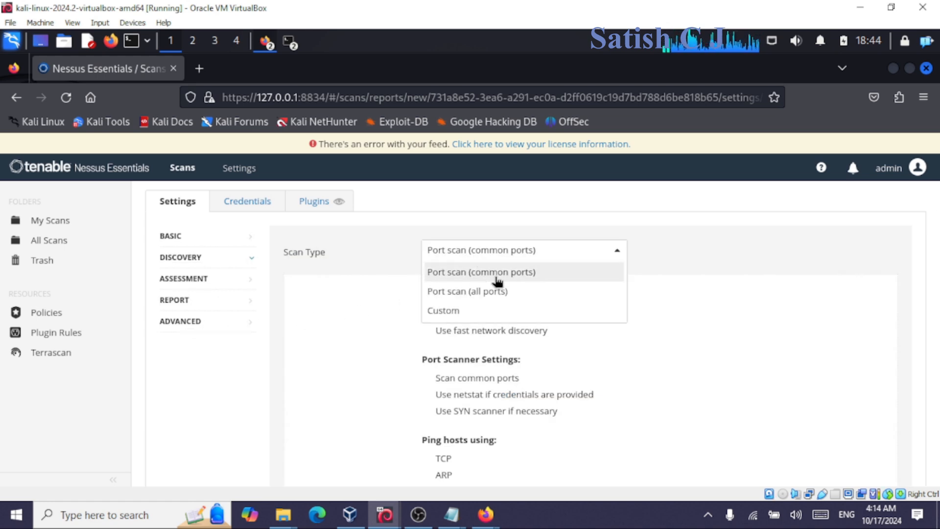
pyautogui.click(495, 272)
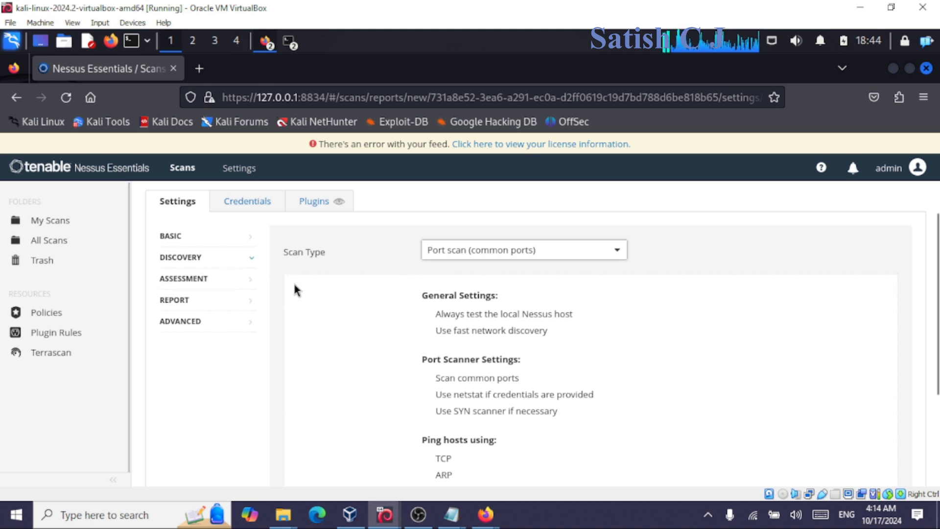
pyautogui.click(199, 283)
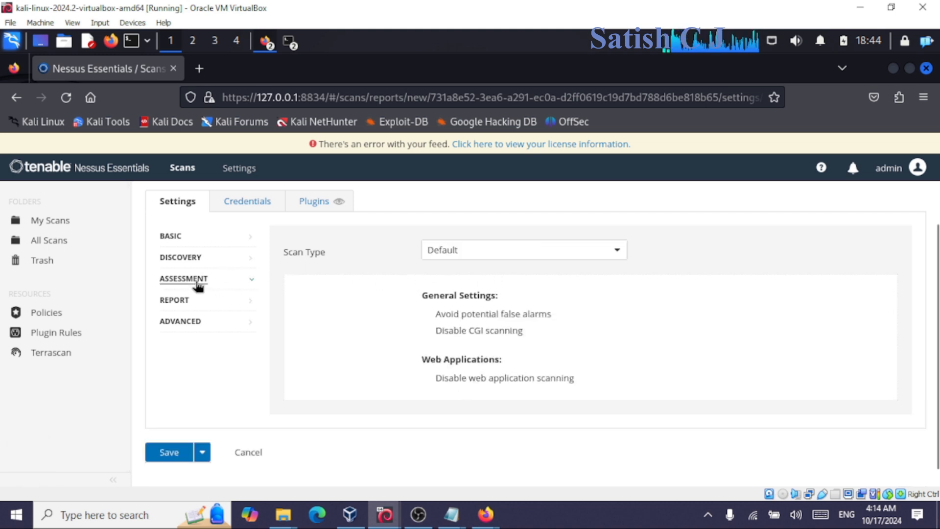
# Keep the Assessment scan type at Default and review the Report settings.
pyautogui.click(462, 255)
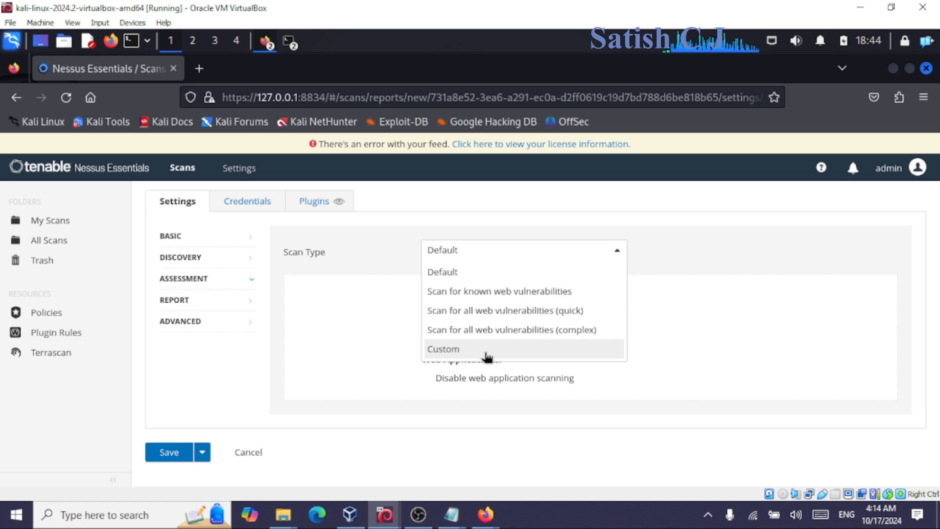
pyautogui.click(473, 274)
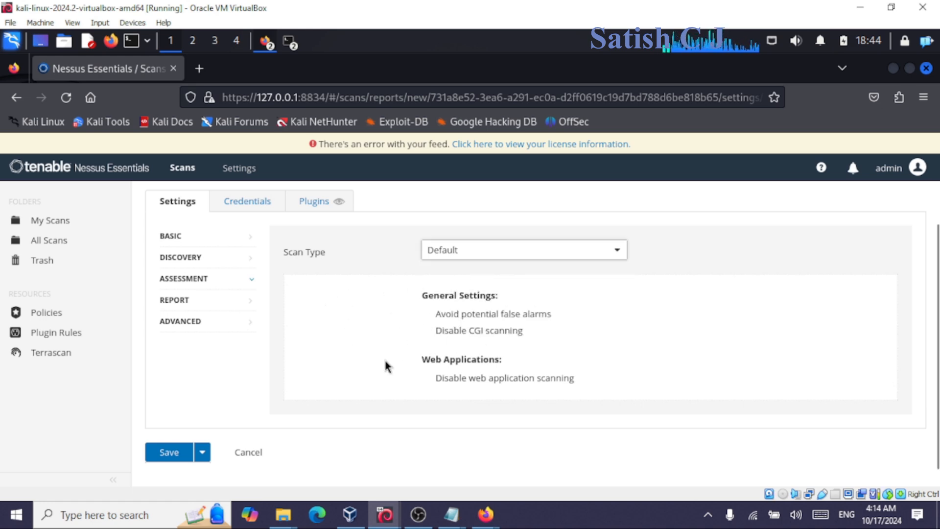
pyautogui.click(203, 307)
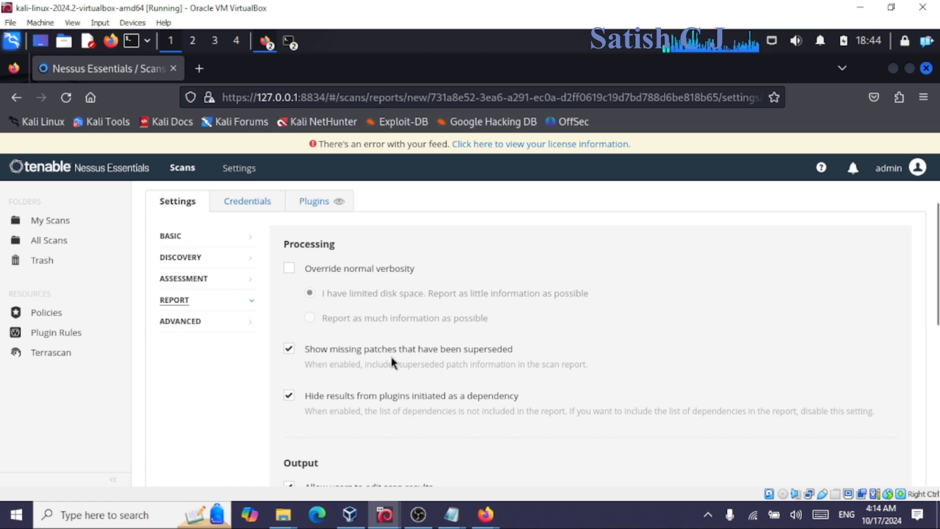
pyautogui.scroll(-3, 382, 353)
pyautogui.moveTo(338, 339); pyautogui.dragTo(441, 361)
pyautogui.click(442, 365)
pyautogui.scroll(-4, 446, 377)
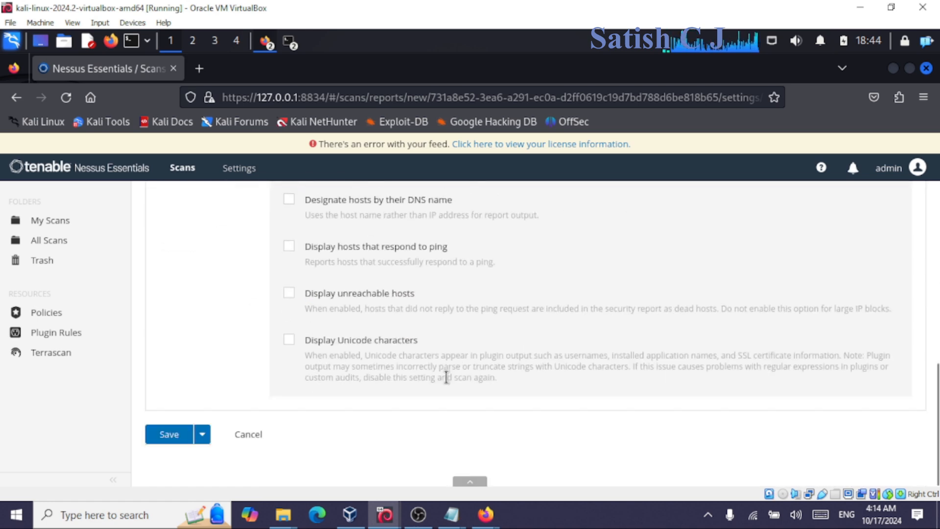
pyautogui.scroll(8, 446, 378)
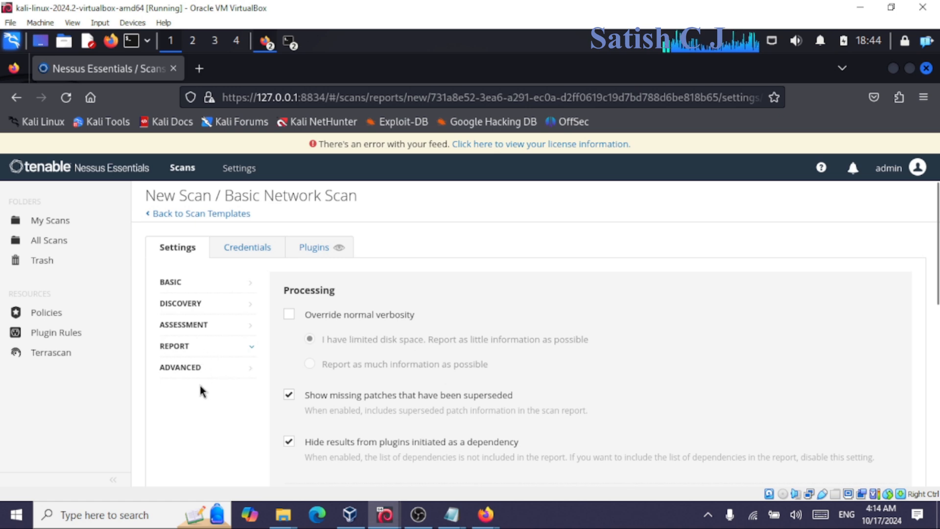
# Set the Advanced scan type to Default and save the First Basic System Scan.
pyautogui.click(193, 371)
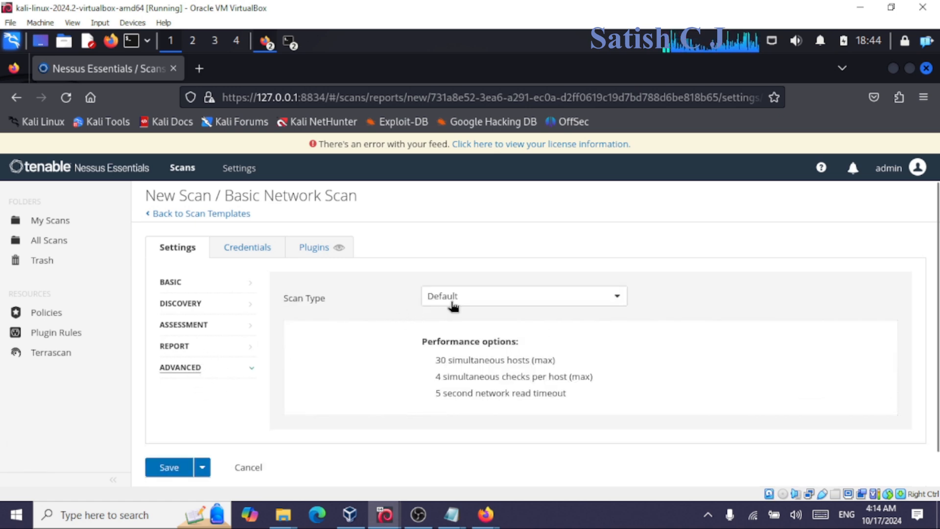
pyautogui.click(477, 300)
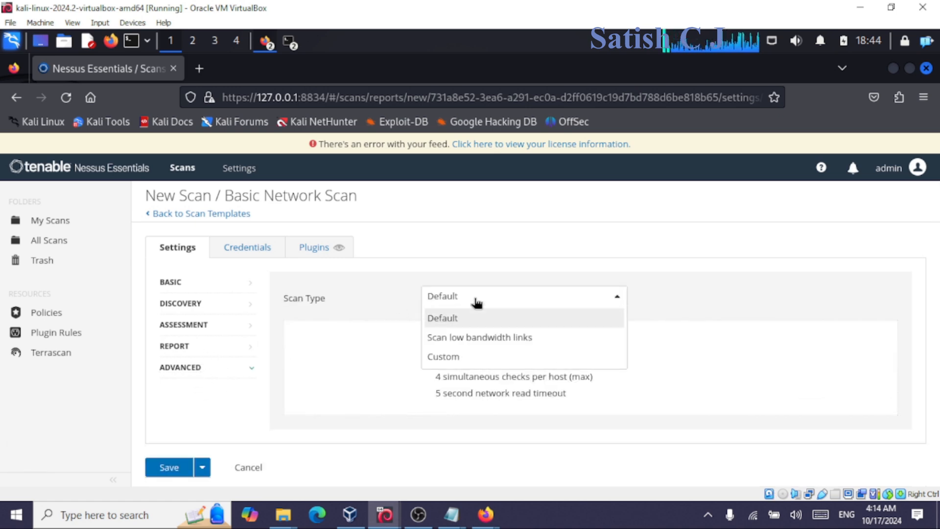
pyautogui.click(436, 319)
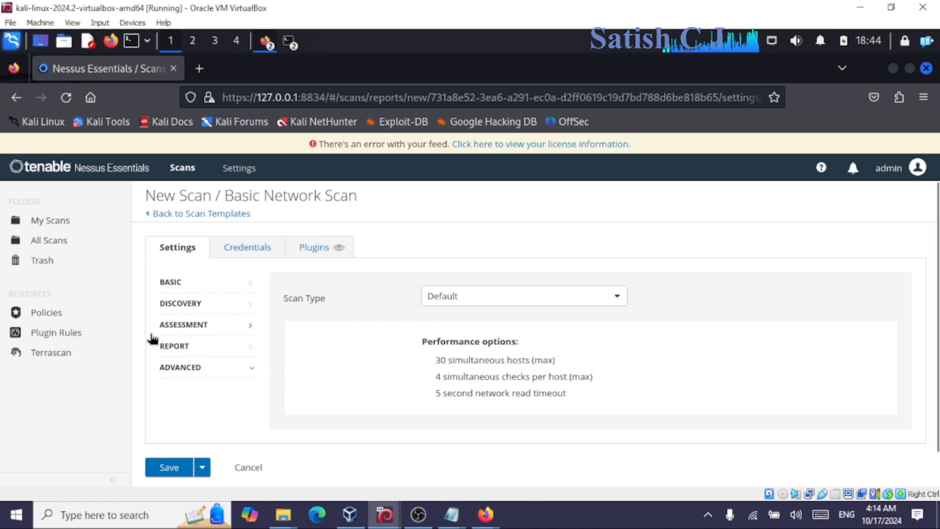
pyautogui.click(164, 471)
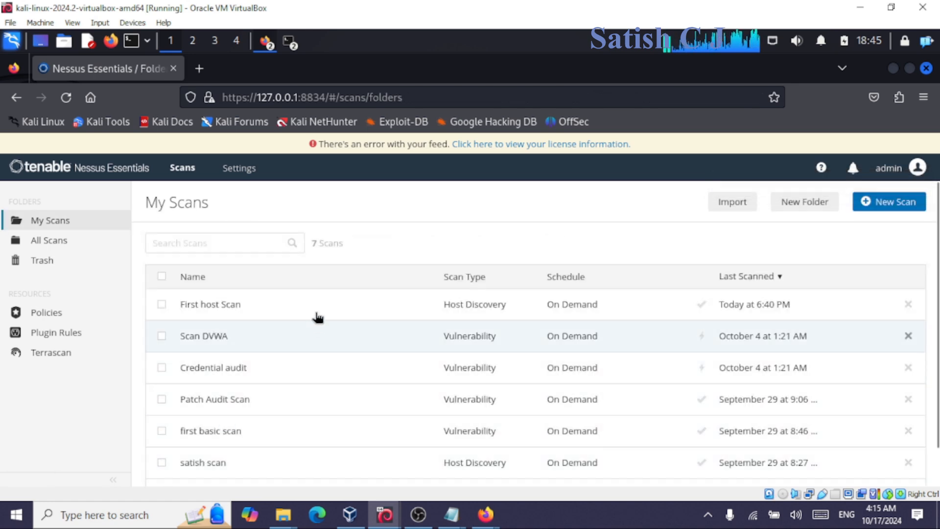
# Open the newly saved First Basic System Scan from the My Scans list.
pyautogui.scroll(-2, 297, 380)
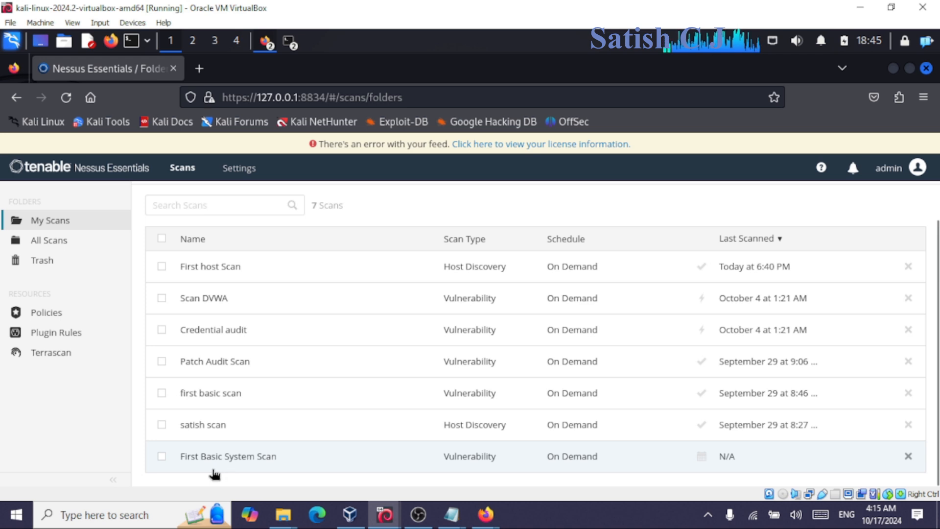
pyautogui.click(443, 462)
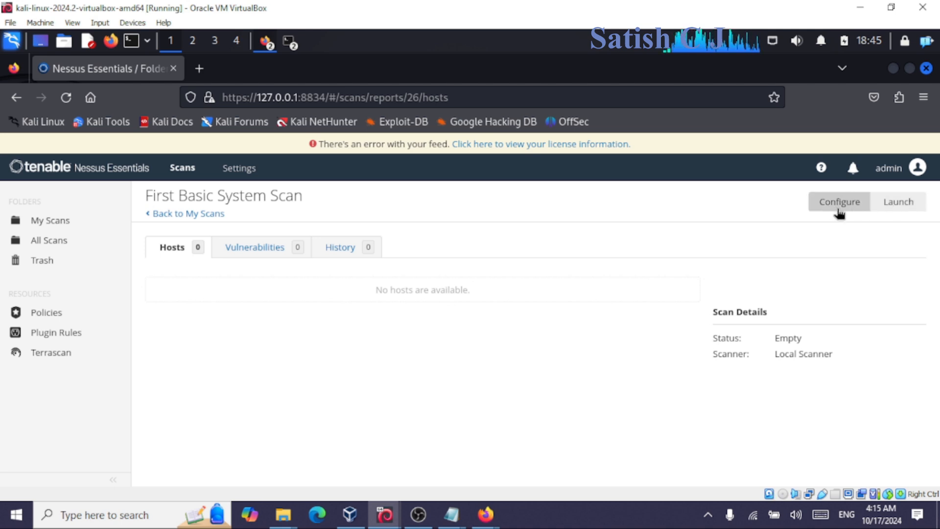
# Launch the First Basic System Scan, pause it from My Scans, and open the 'first basic scan' report.
pyautogui.click(901, 212)
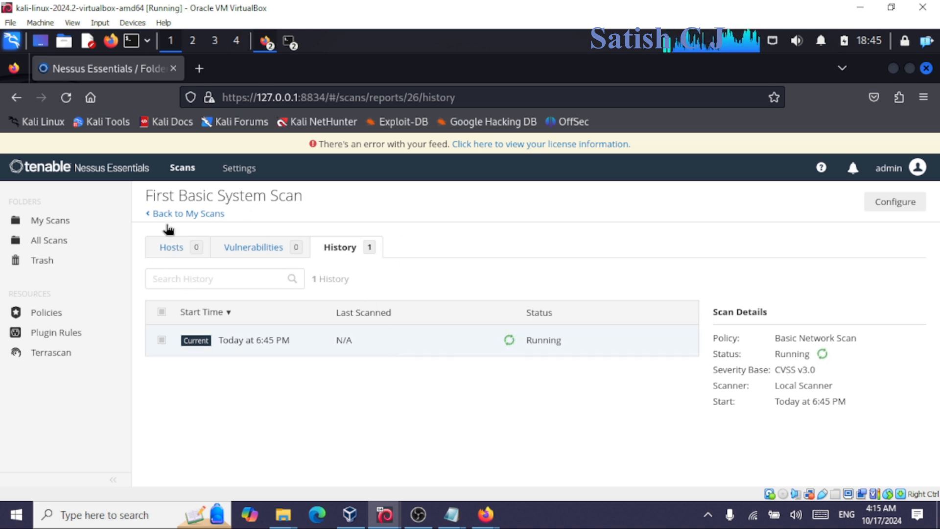
pyautogui.click(69, 223)
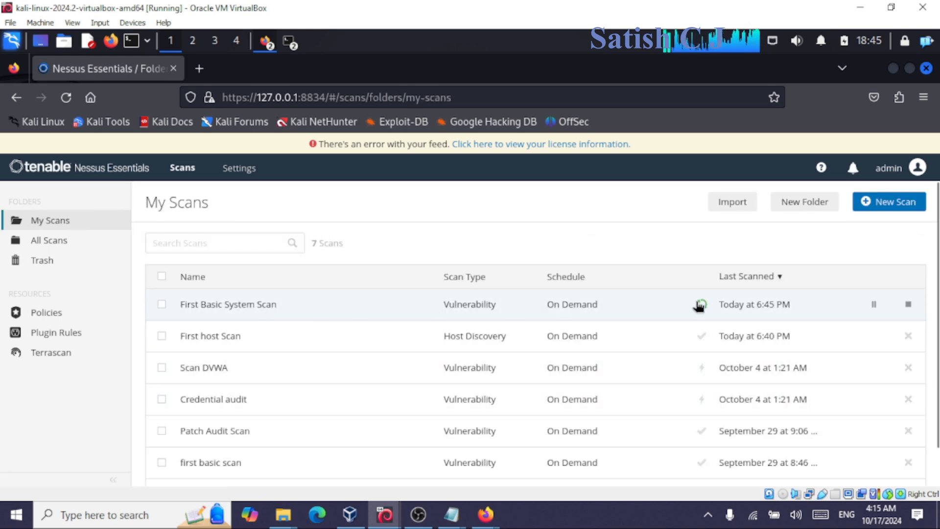
pyautogui.click(875, 306)
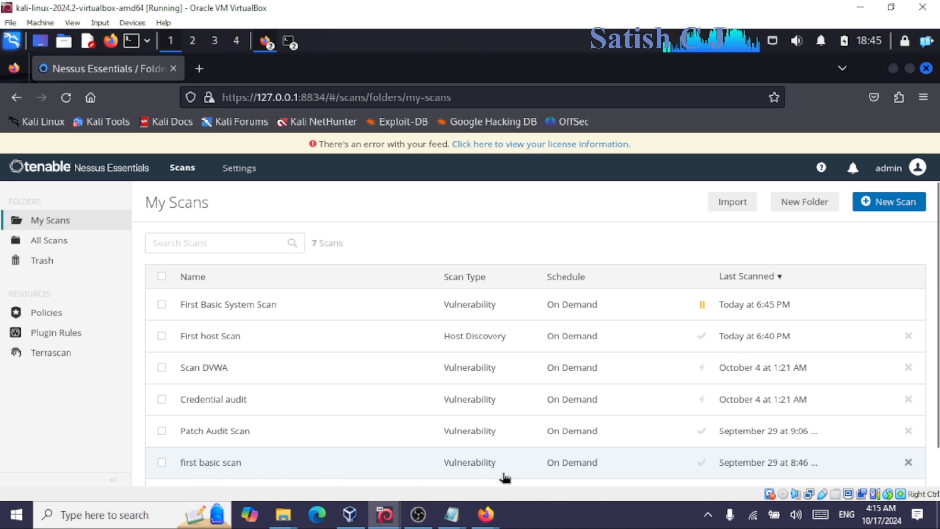
pyautogui.click(559, 470)
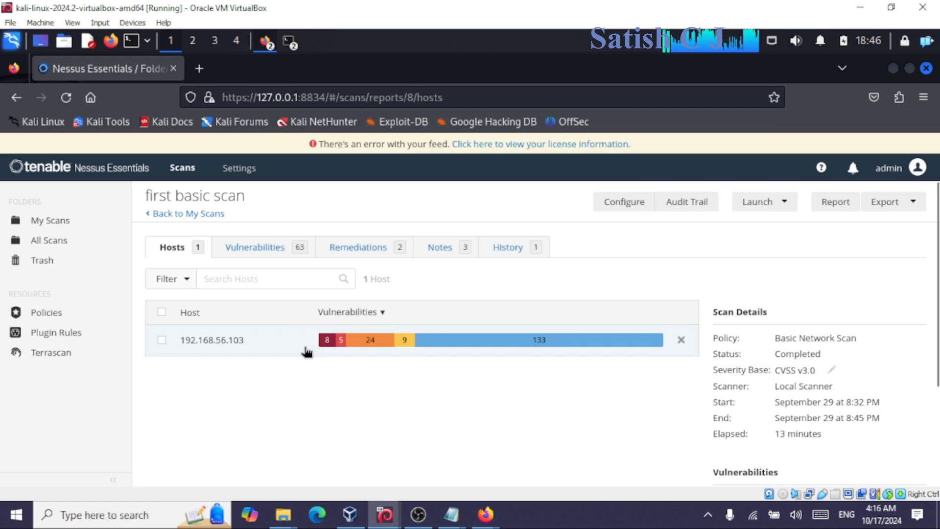
# Show the 63 vulnerability findings and scroll through them, topped by the critical CVSS 10.0 VNC issue.
pyautogui.click(256, 247)
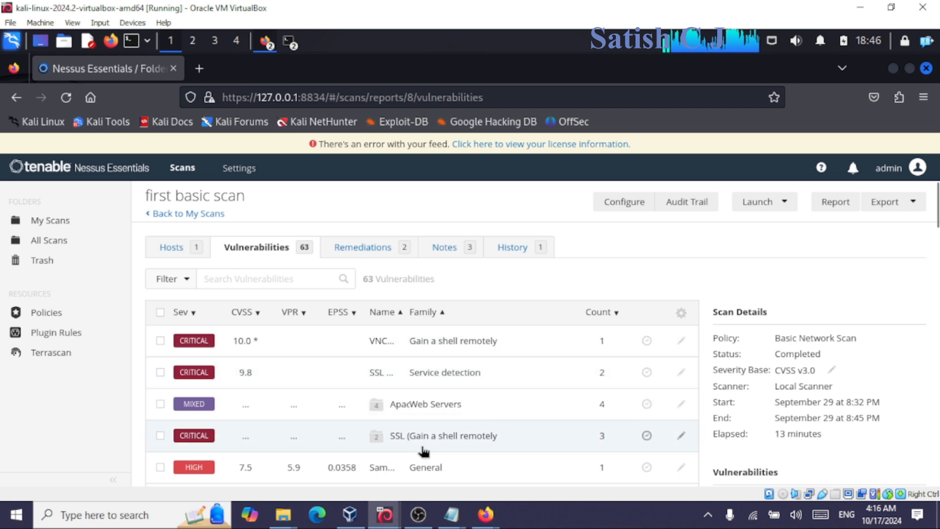
pyautogui.scroll(-2, 428, 461)
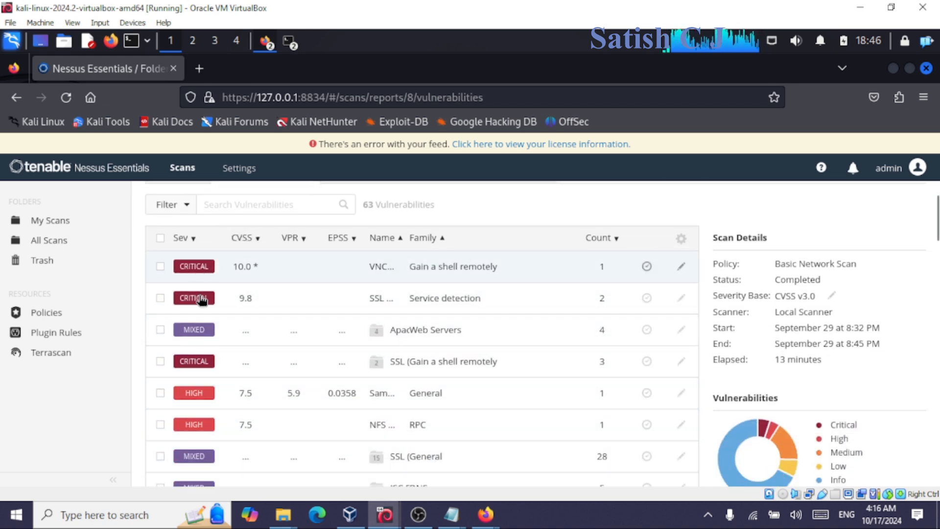
pyautogui.scroll(-10, 213, 425)
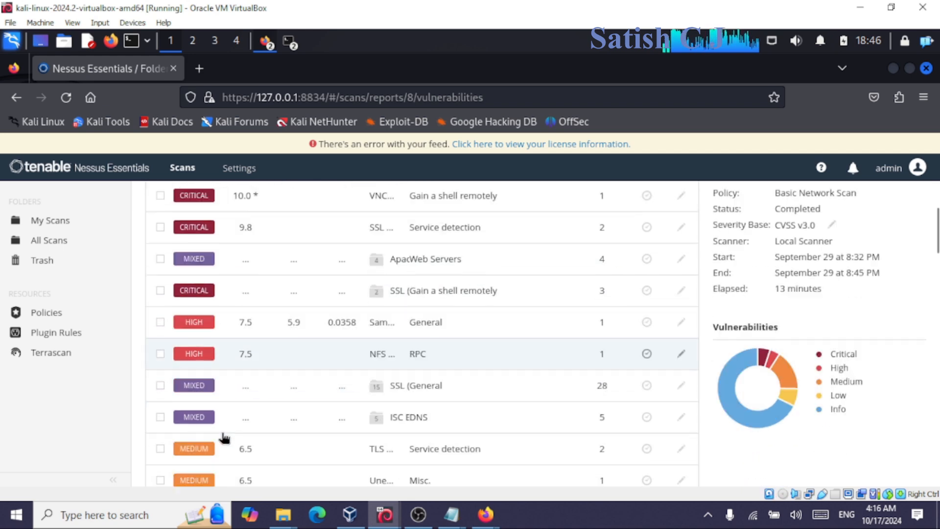
pyautogui.scroll(-4, 223, 429)
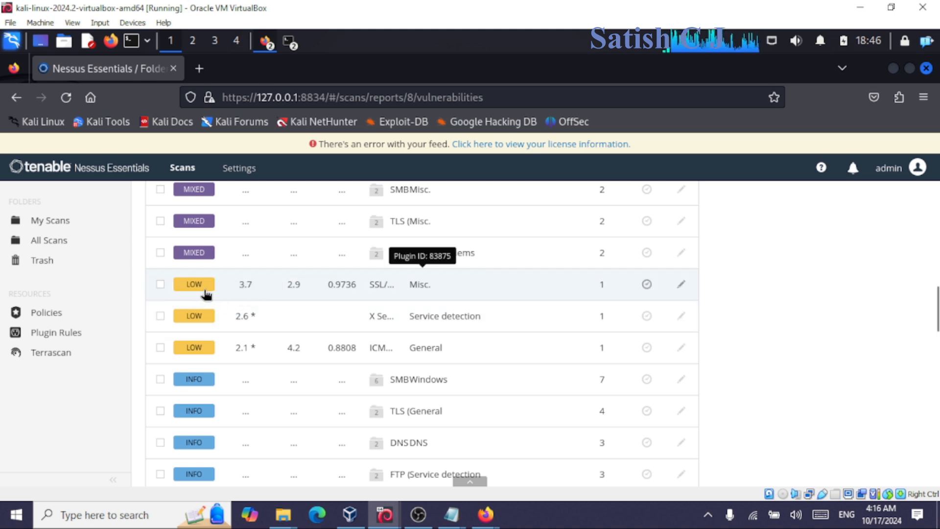
pyautogui.scroll(10, 269, 319)
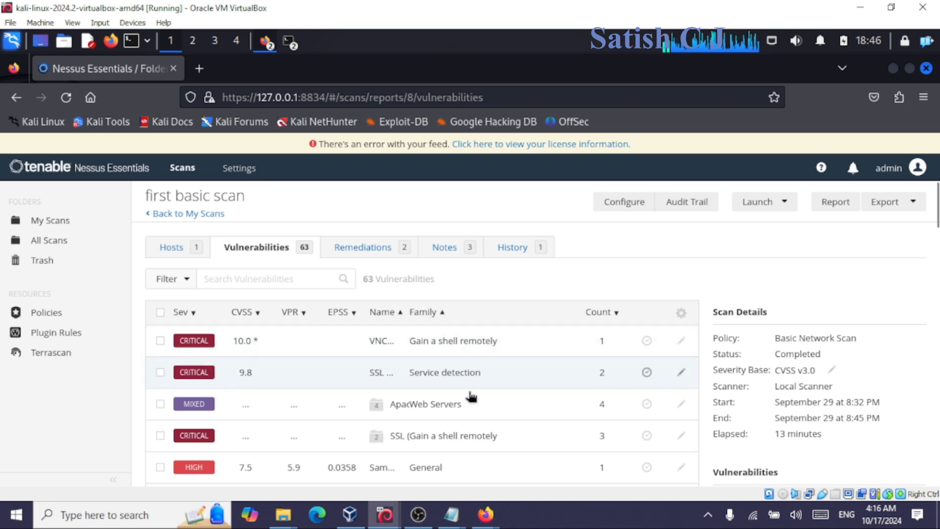
pyautogui.click(179, 253)
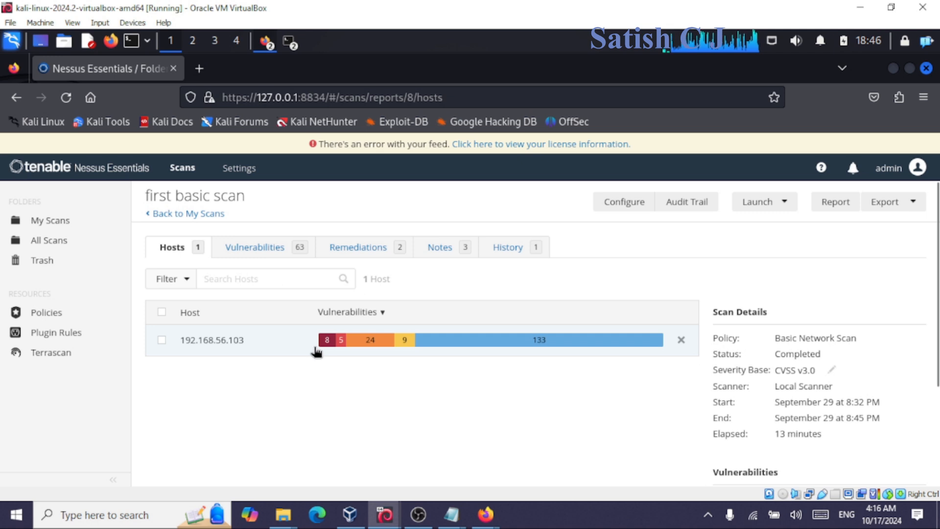
pyautogui.moveTo(333, 349)
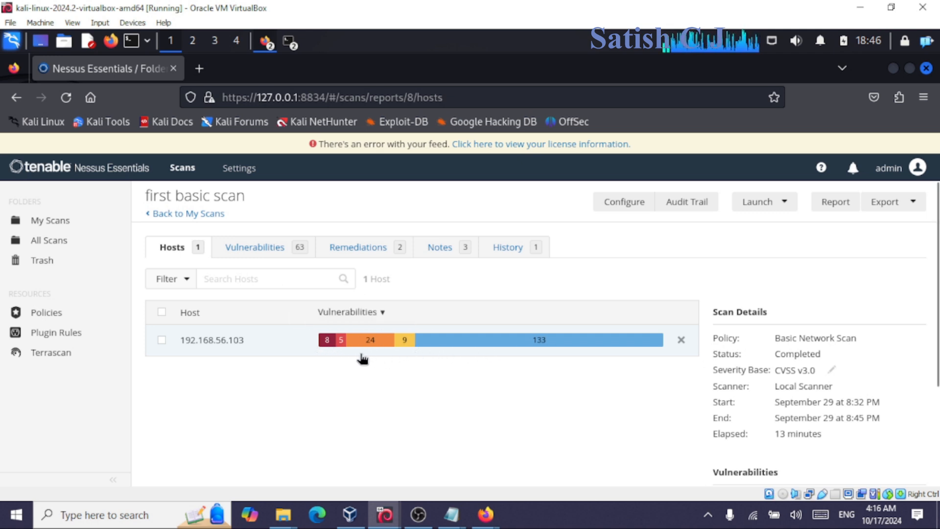
pyautogui.moveTo(371, 351)
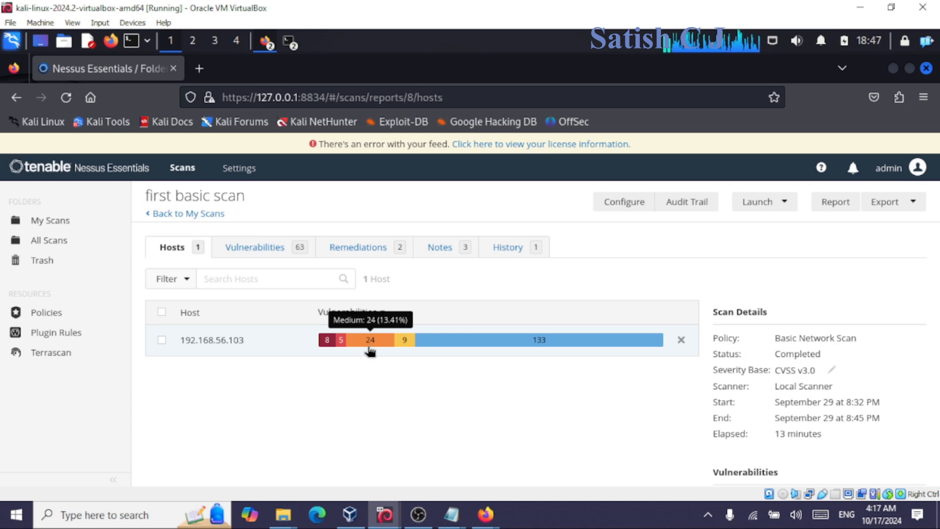
pyautogui.scroll(-3, 692, 373)
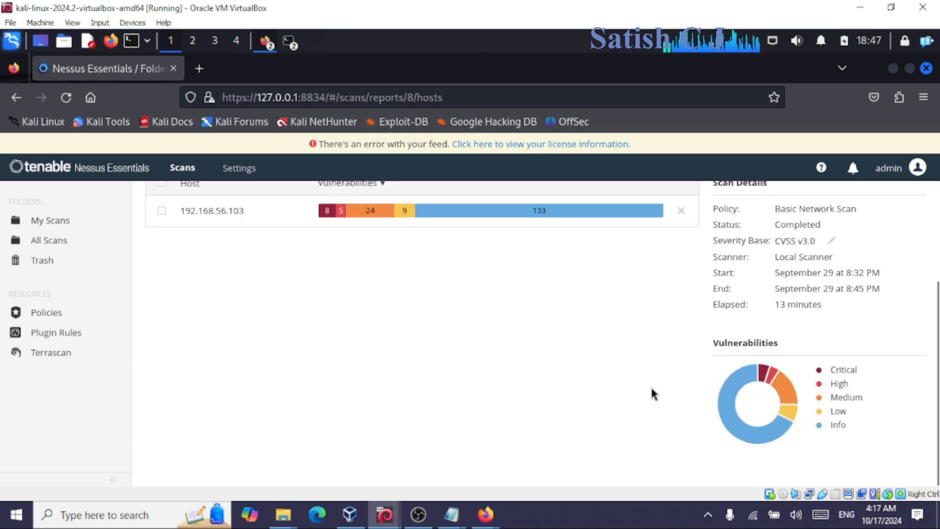
pyautogui.scroll(2, 650, 392)
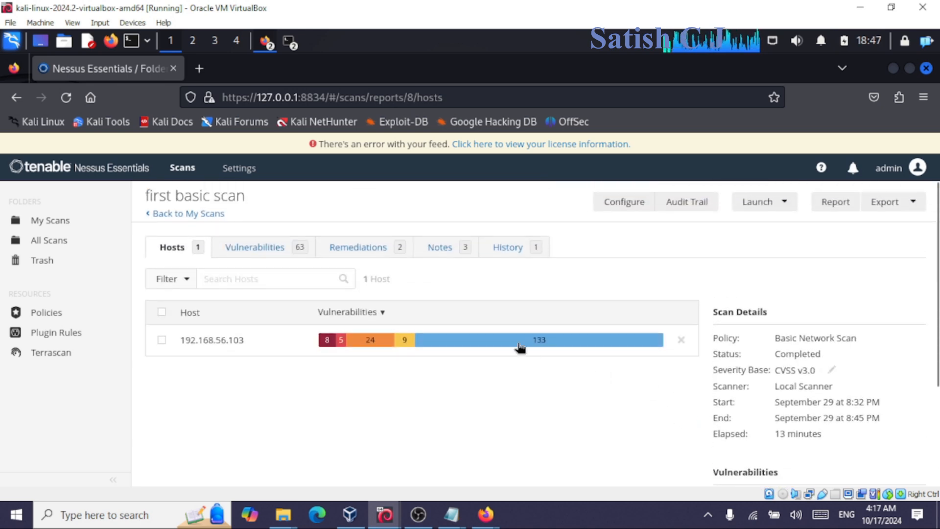
pyautogui.click(347, 252)
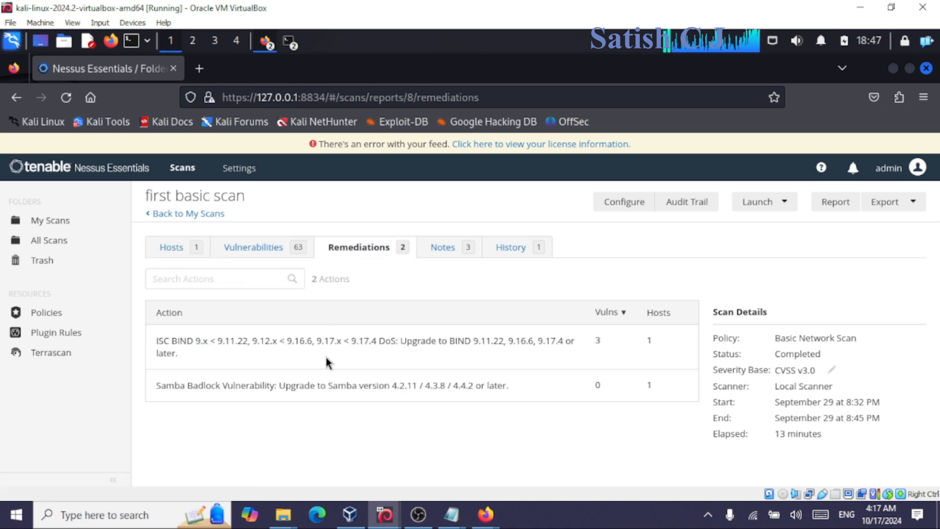
pyautogui.moveTo(175, 386); pyautogui.dragTo(524, 392)
pyautogui.click(264, 395)
pyautogui.moveTo(153, 392); pyautogui.dragTo(273, 386)
pyautogui.click(276, 386)
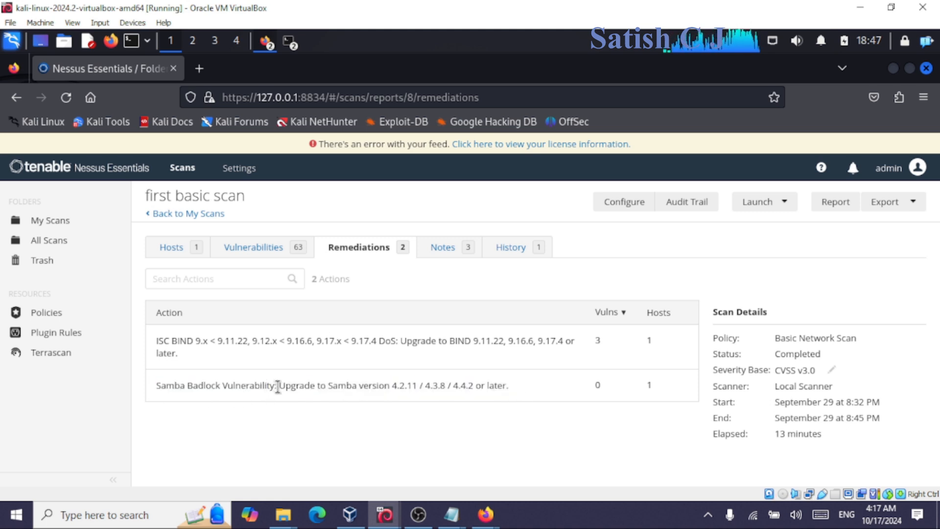
pyautogui.moveTo(277, 387); pyautogui.dragTo(479, 391)
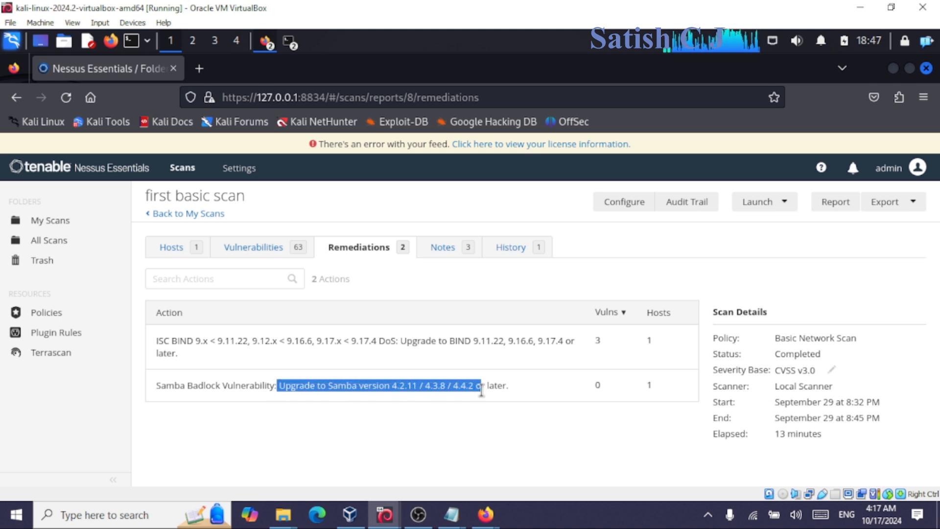
pyautogui.click(533, 389)
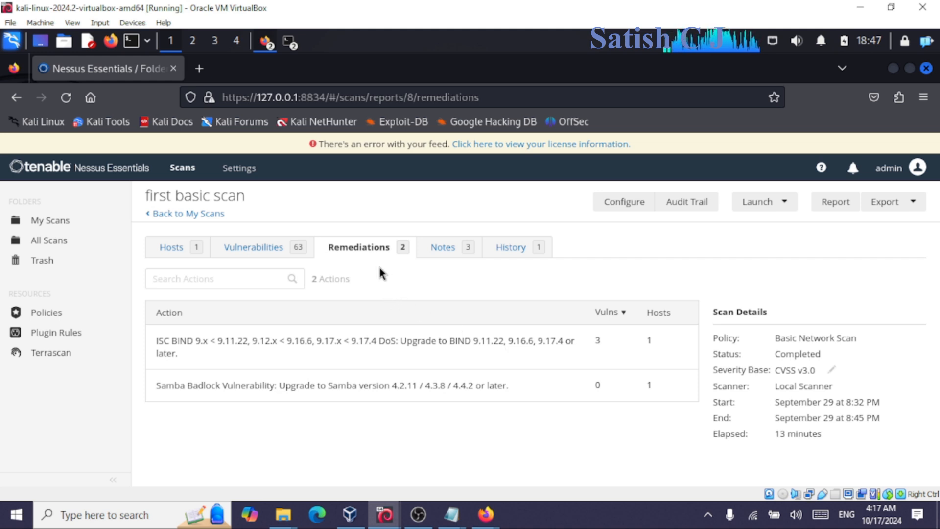
pyautogui.click(497, 250)
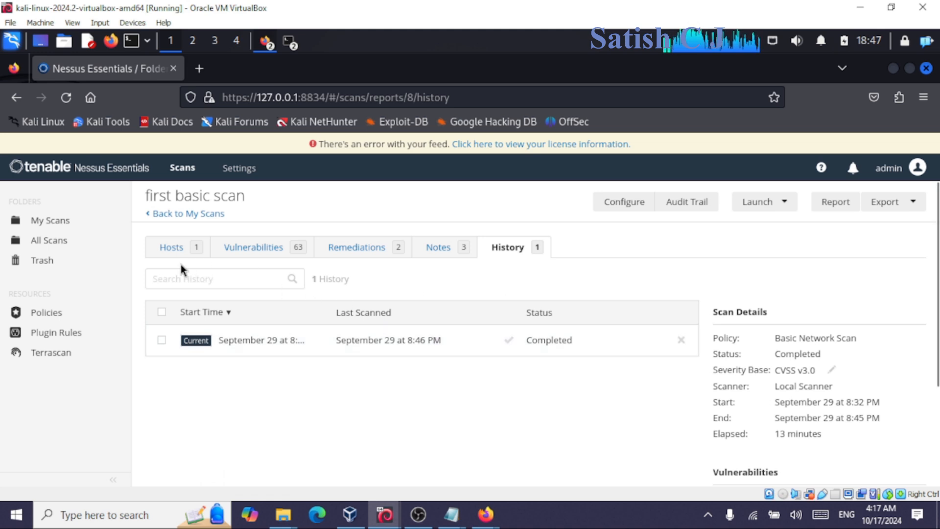
pyautogui.click(170, 249)
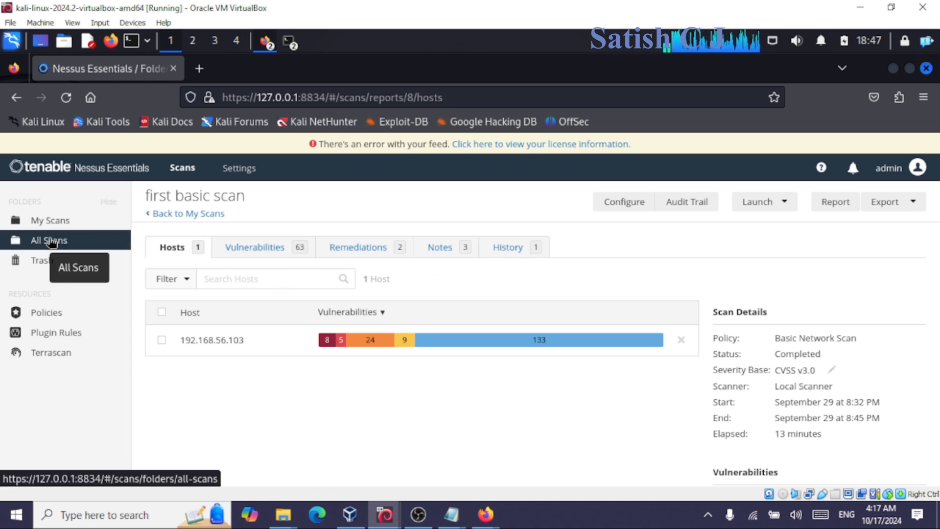
pyautogui.click(240, 247)
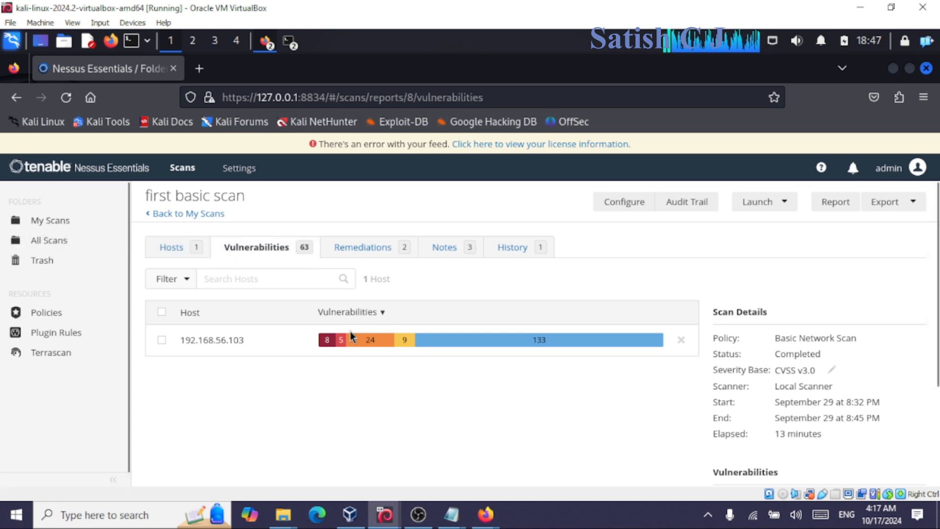
pyautogui.scroll(-6, 430, 373)
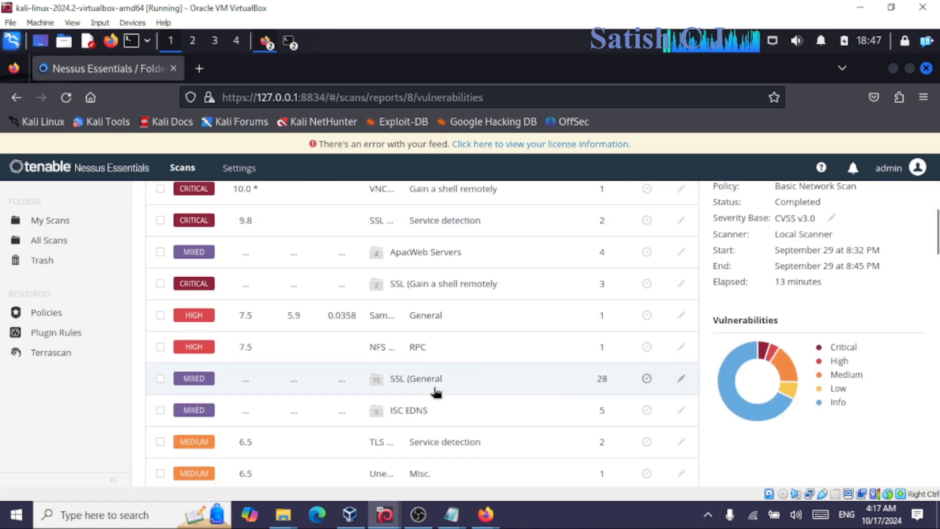
pyautogui.scroll(-5, 436, 391)
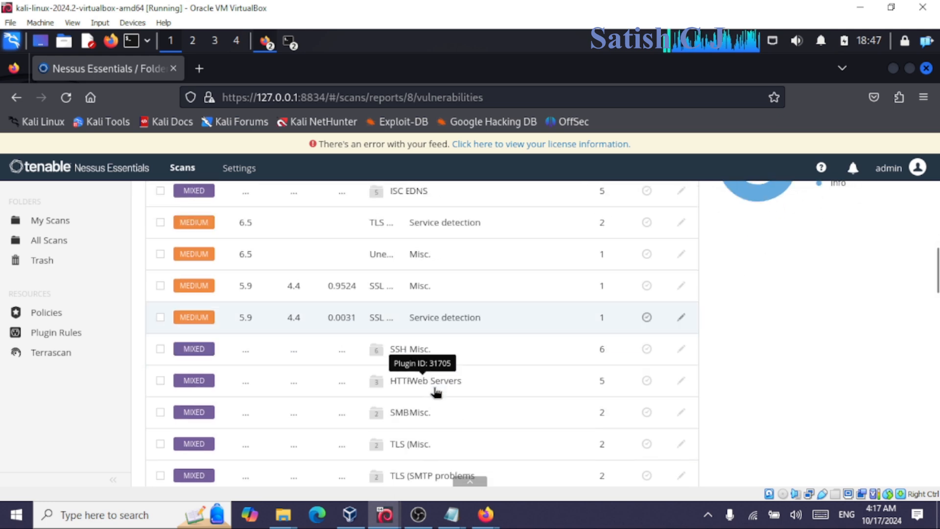
pyautogui.scroll(10, 436, 390)
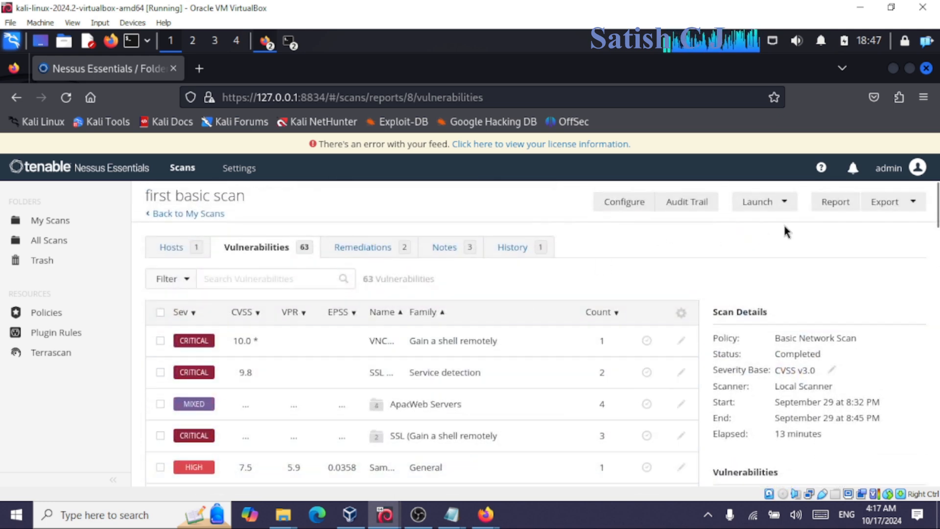
# Generate a PDF report of the scan using the 'Complete List of Vulnerabilities by Host' template.
pyautogui.click(833, 203)
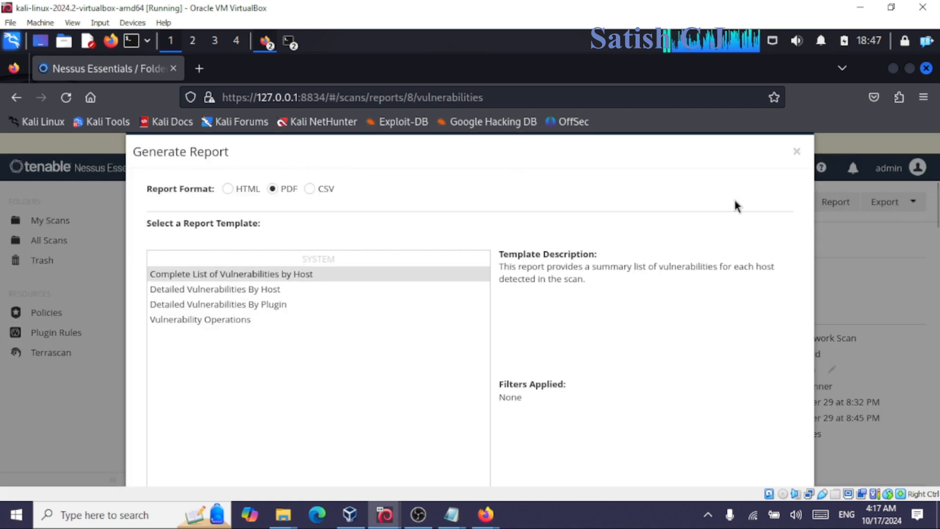
pyautogui.click(240, 277)
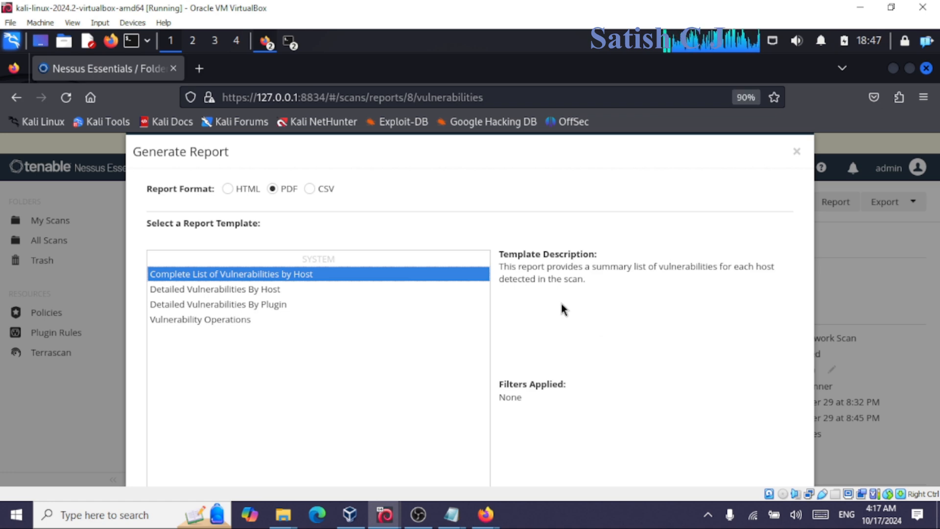
pyautogui.hotkey('ctrl', '-')
pyautogui.hotkey('ctrl', '-')
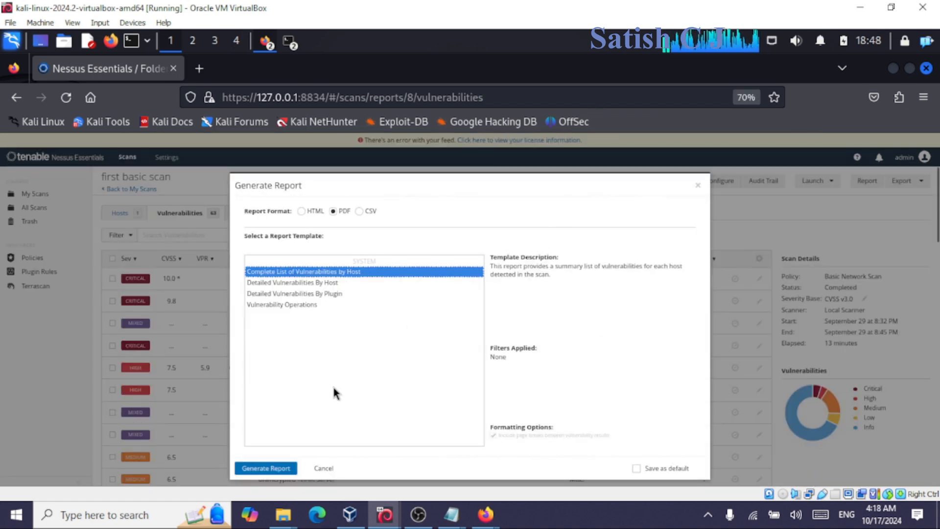
pyautogui.click(273, 469)
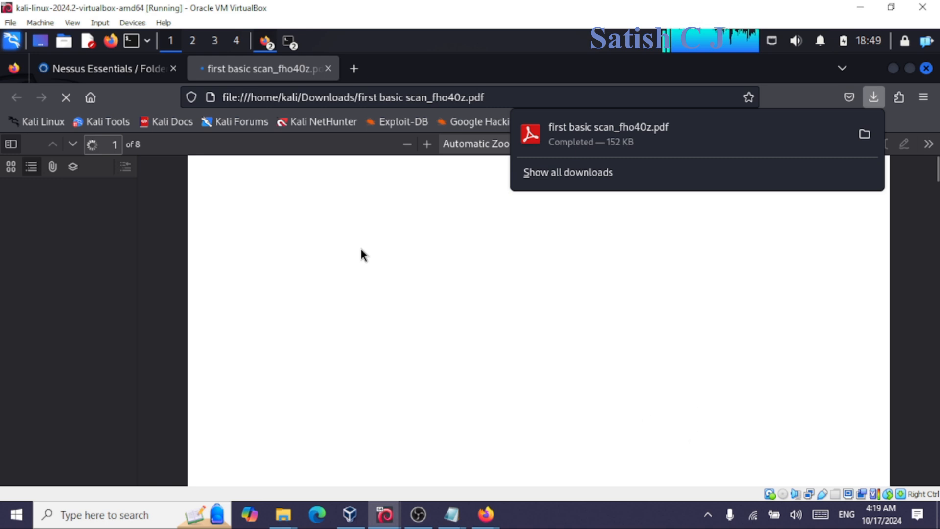
# Scroll the PDF from page 5 to page 8, reviewing MEDIUM, LOW and INFO rows down to Samba.
pyautogui.scroll(-15, 362, 254)
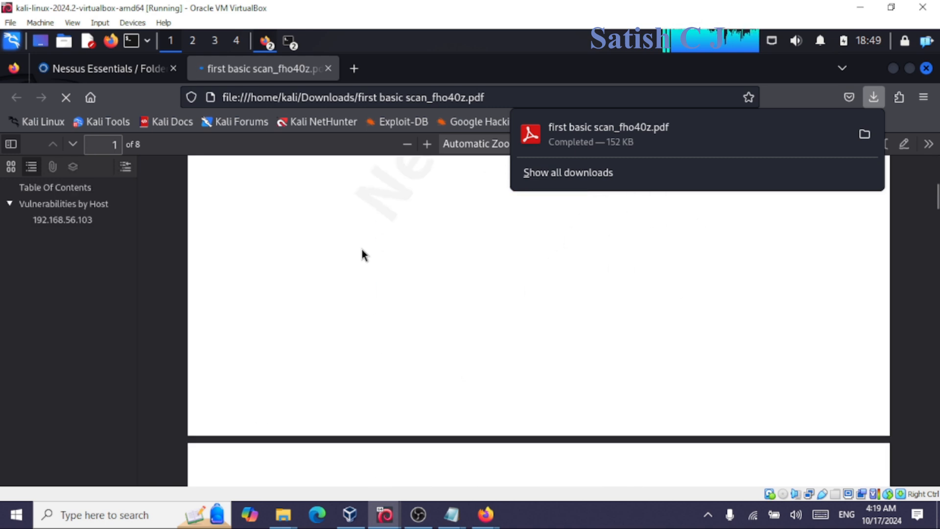
pyautogui.scroll(-10, 362, 254)
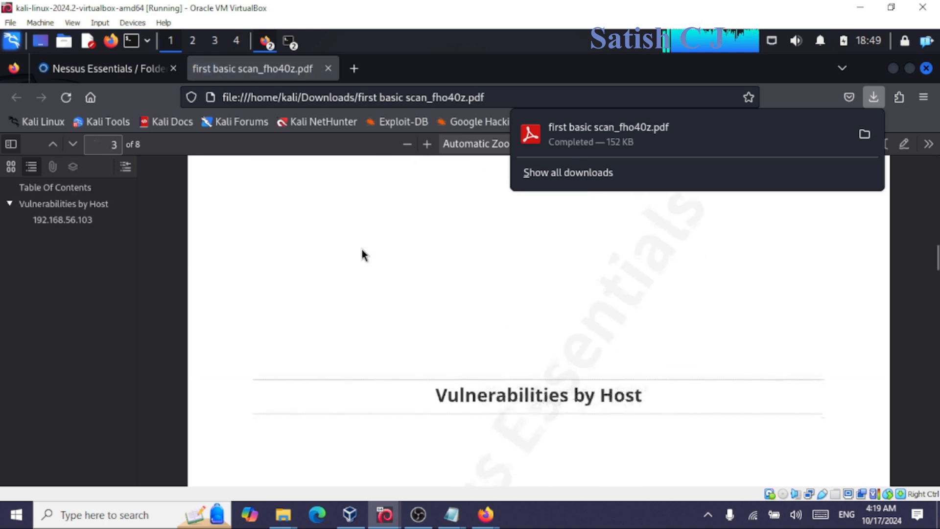
pyautogui.scroll(-5, 363, 255)
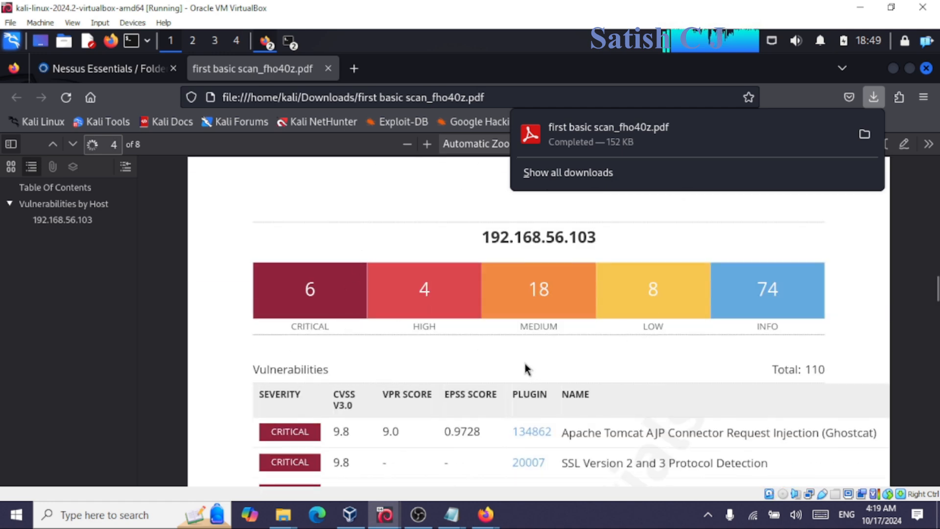
pyautogui.scroll(-8, 529, 361)
pyautogui.scroll(-3, 520, 355)
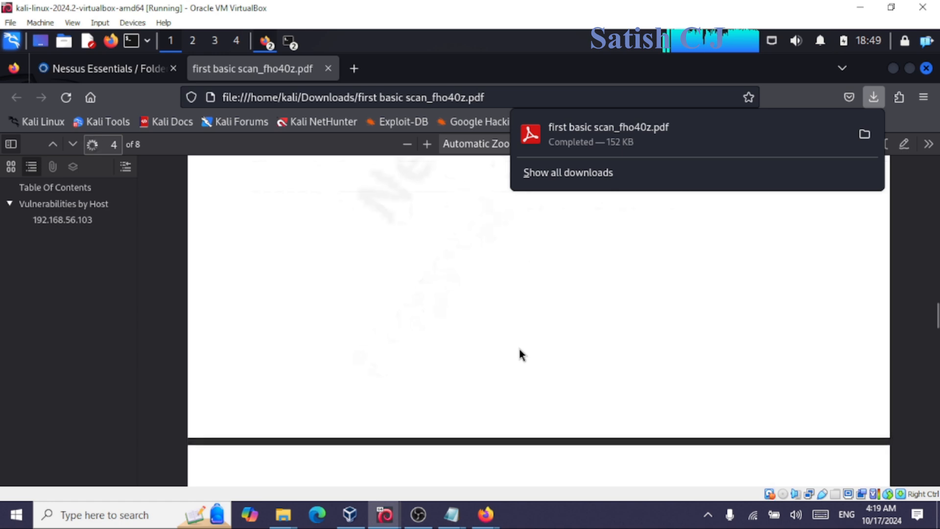
pyautogui.scroll(-5, 519, 349)
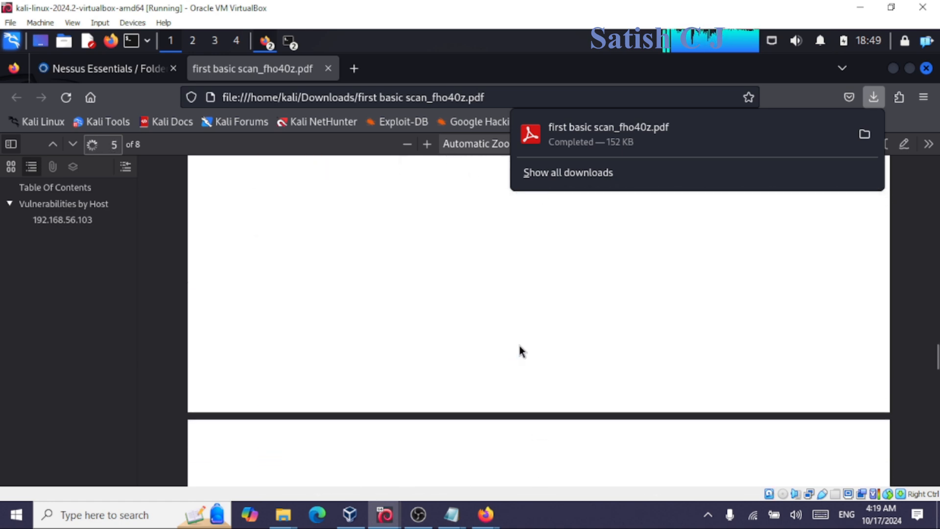
pyautogui.scroll(3, 585, 341)
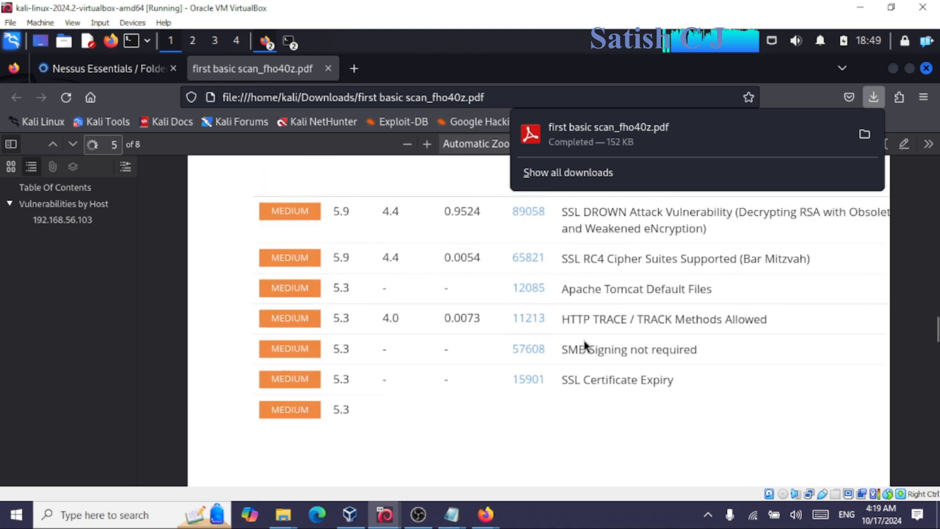
pyautogui.scroll(-6, 584, 342)
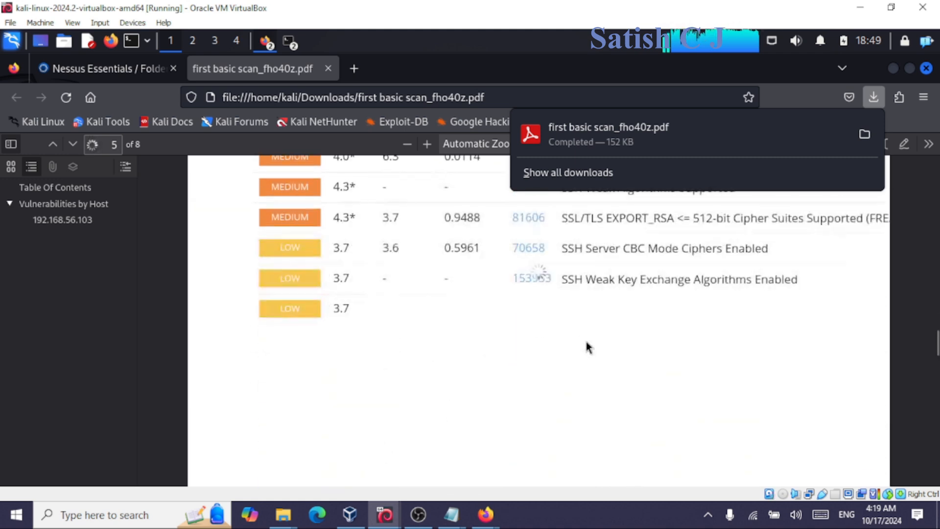
pyautogui.scroll(-5, 587, 342)
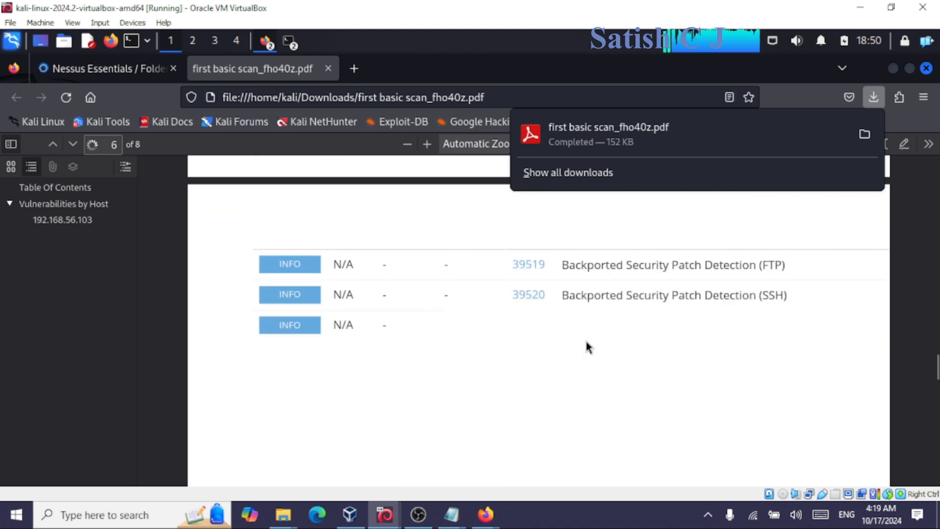
pyautogui.scroll(-3, 586, 342)
pyautogui.scroll(-8, 560, 329)
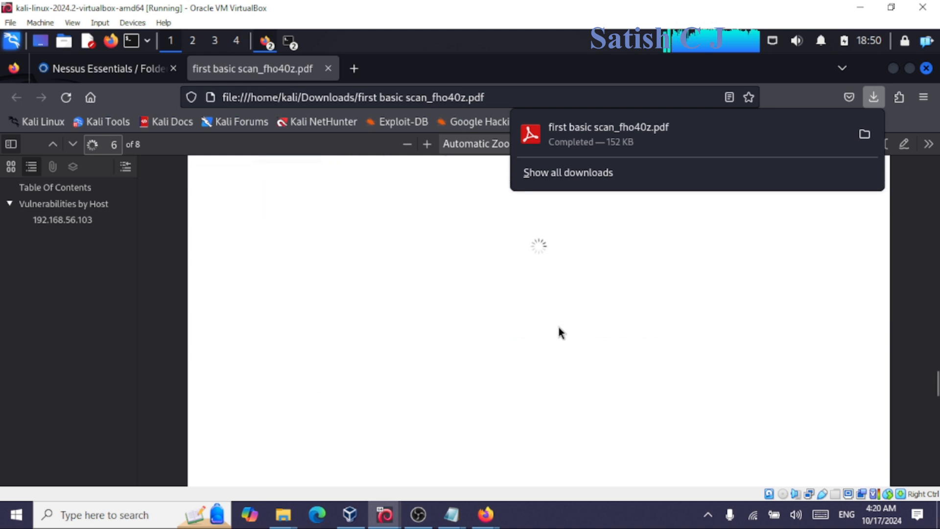
pyautogui.scroll(-5, 560, 333)
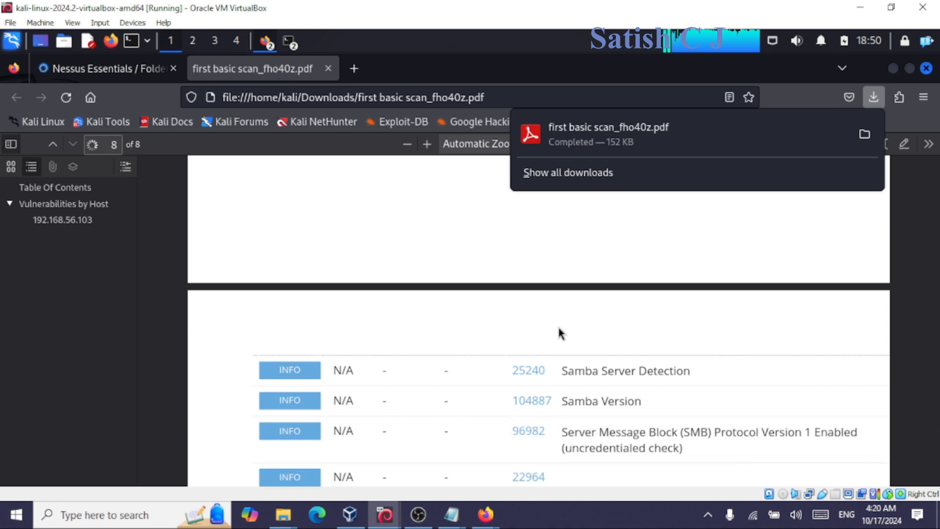
# Return to Nessus at 100% zoom and browse the New Scan template gallery from My Scans.
pyautogui.click(64, 71)
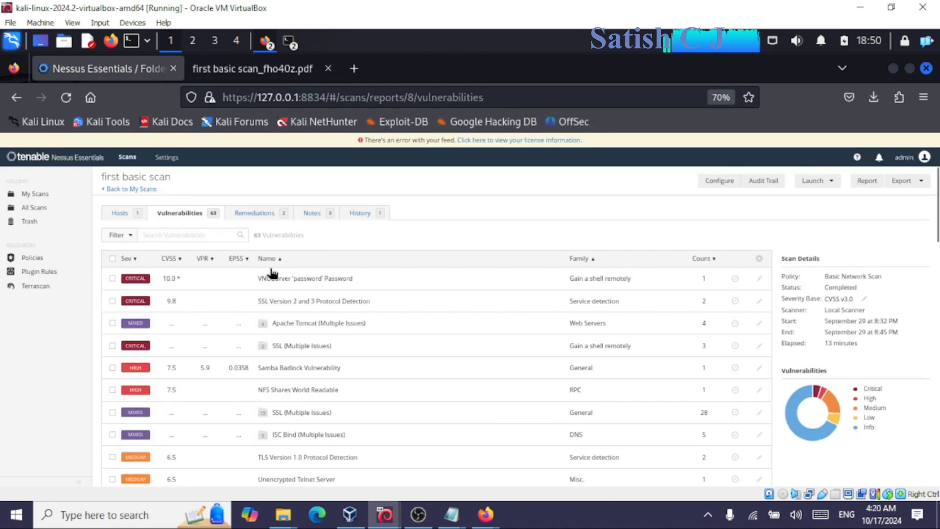
pyautogui.click(720, 98)
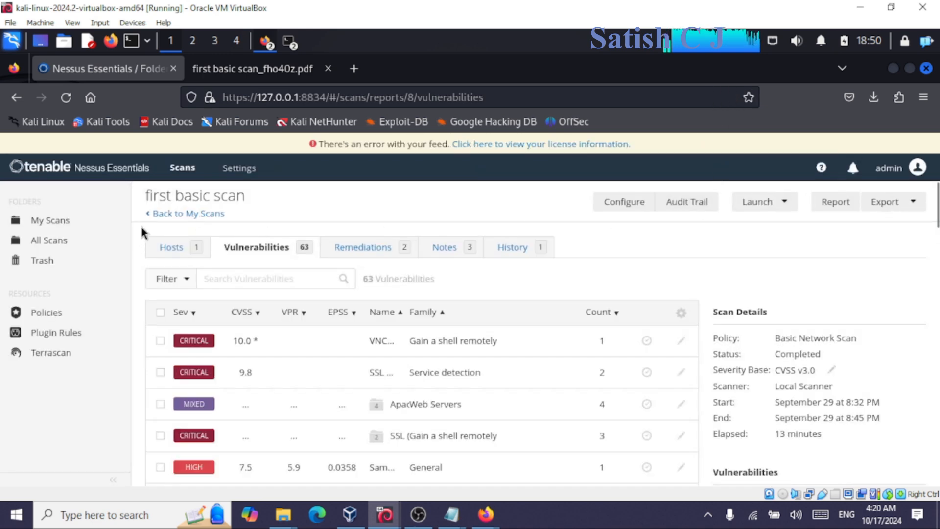
pyautogui.click(38, 224)
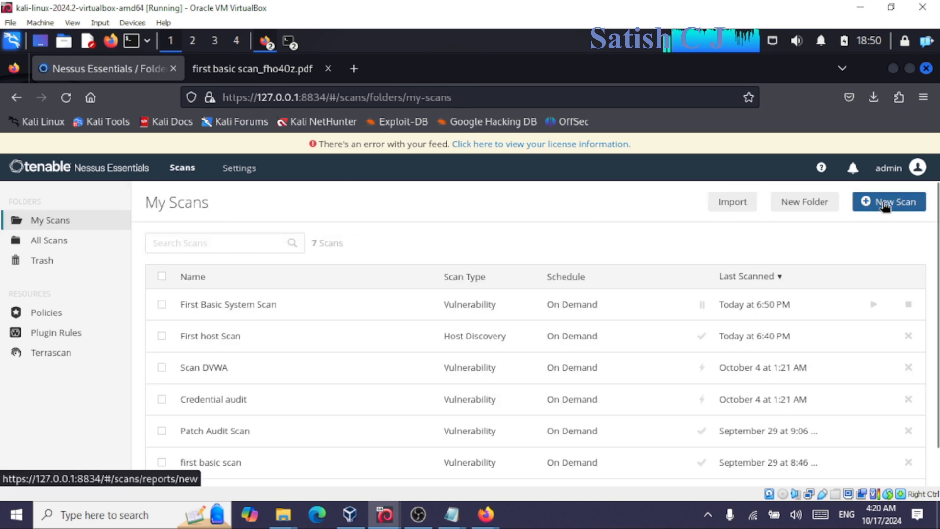
pyautogui.click(885, 205)
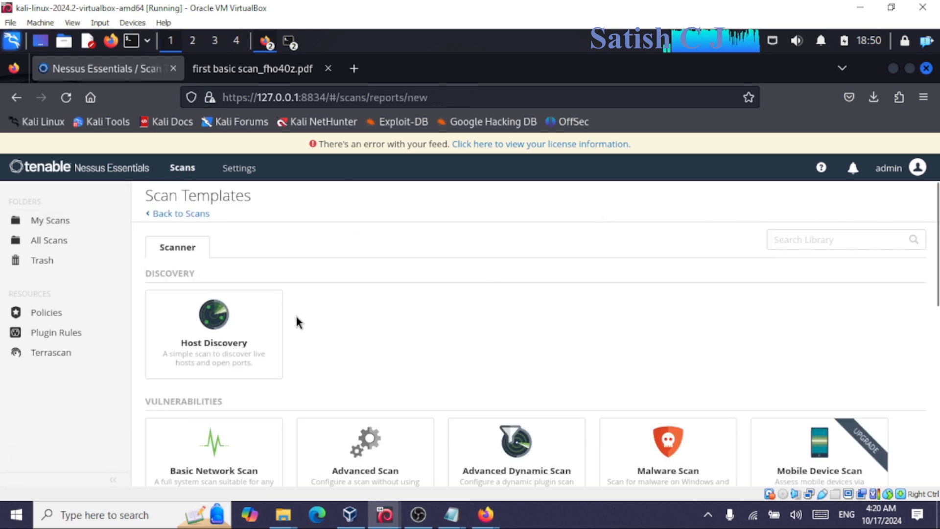
pyautogui.scroll(-2, 295, 321)
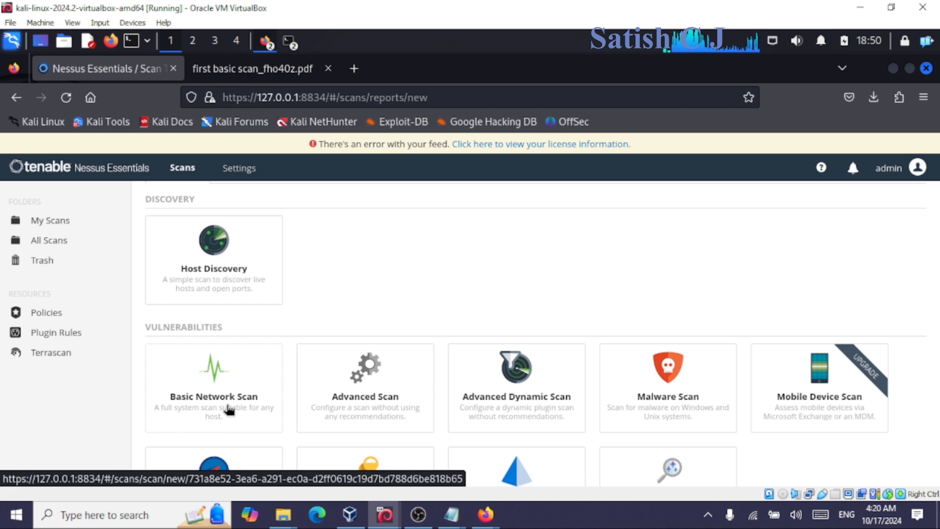
pyautogui.click(36, 220)
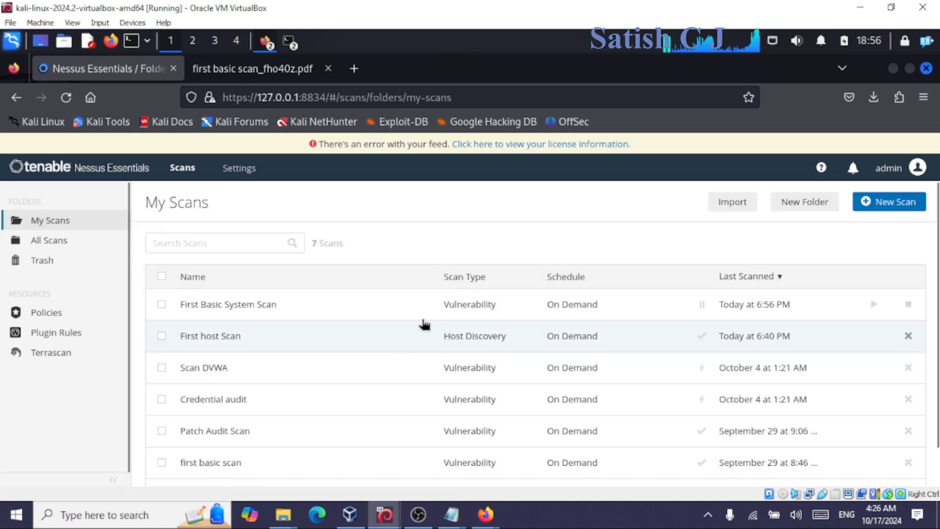
pyautogui.click(890, 206)
pyautogui.scroll(-5, 328, 318)
pyautogui.scroll(-3, 204, 256)
pyautogui.scroll(2, 204, 294)
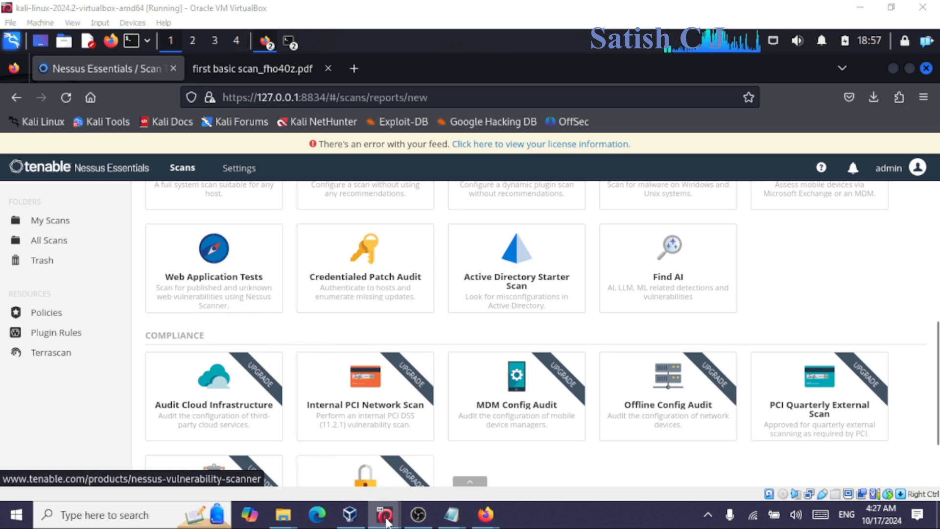
# Bring the metasploitable2 console forward, showing its eth0 address 192.168.56.103.
pyautogui.moveTo(387, 522)
pyautogui.click(428, 455)
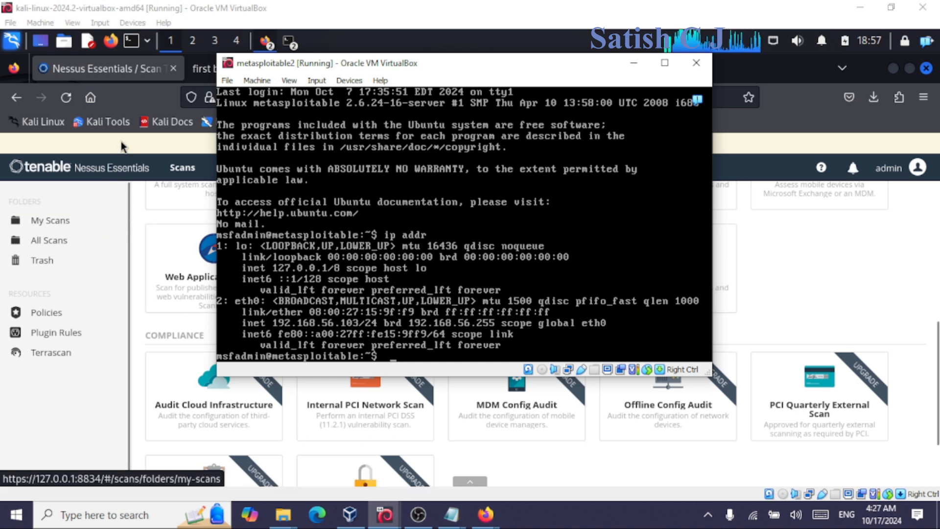
# Load the Metasploitable2 home page at 192.168.56.103 in the DVWA browser window and select its address.
pyautogui.click(135, 143)
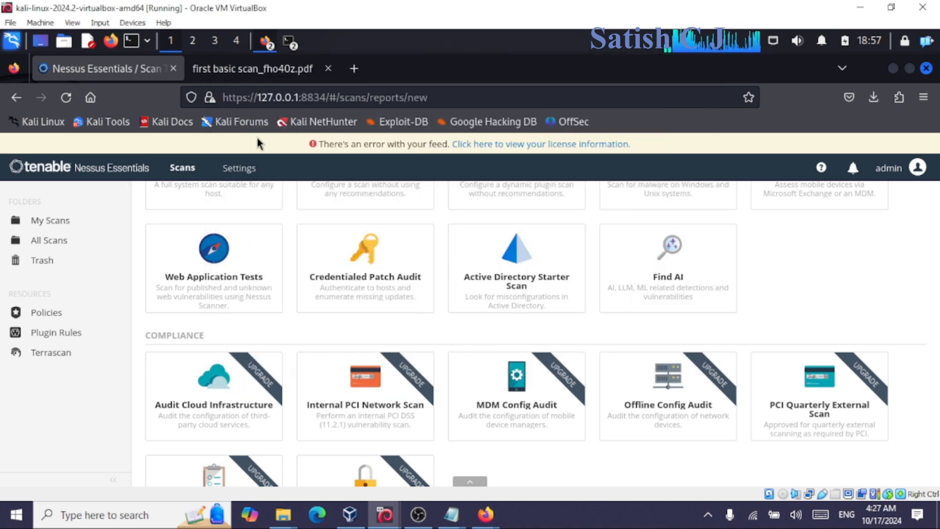
pyautogui.hotkey('alt', 'Tab')
pyautogui.click(401, 100)
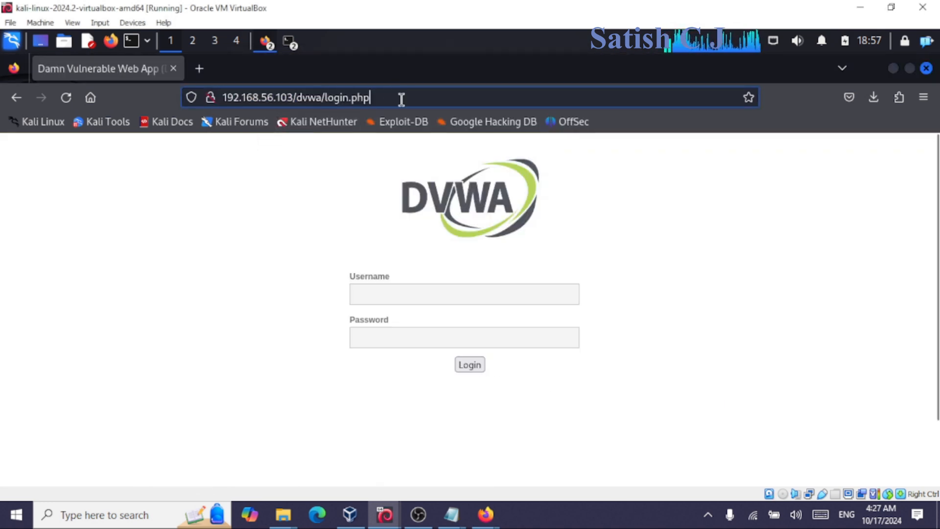
pyautogui.press('BackSpace')
pyautogui.press('BackSpace')
pyautogui.press('BackSpace')
pyautogui.press('BackSpace')
pyautogui.press('BackSpace')
pyautogui.press('BackSpace')
pyautogui.press('BackSpace')
pyautogui.press('BackSpace')
pyautogui.press('BackSpace')
pyautogui.press('BackSpace')
pyautogui.press('BackSpace')
pyautogui.press('BackSpace')
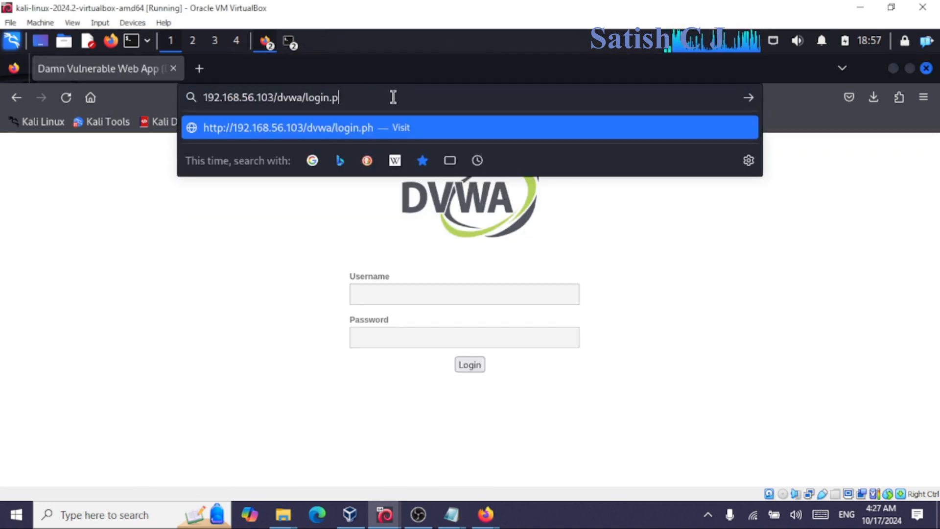
pyautogui.press('BackSpace')
pyautogui.press('BackSpace')
pyautogui.press('BackSpace')
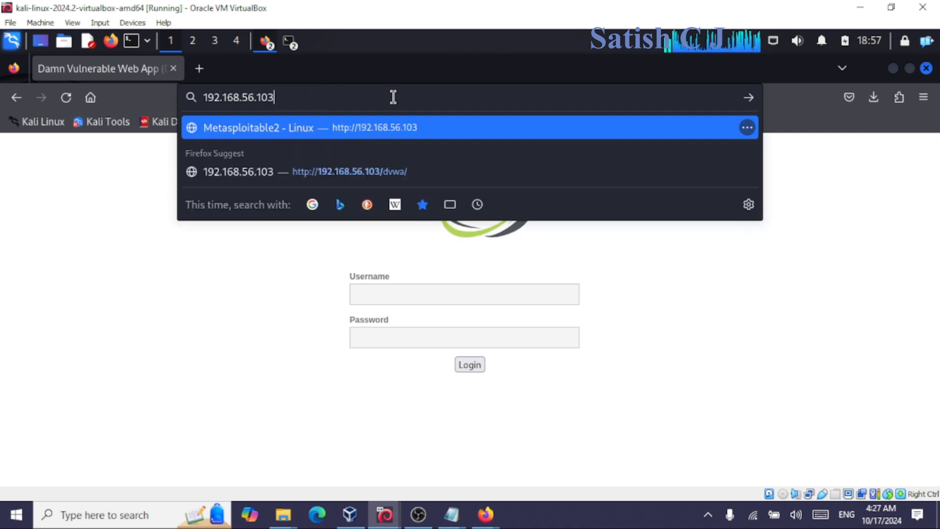
pyautogui.press('Return')
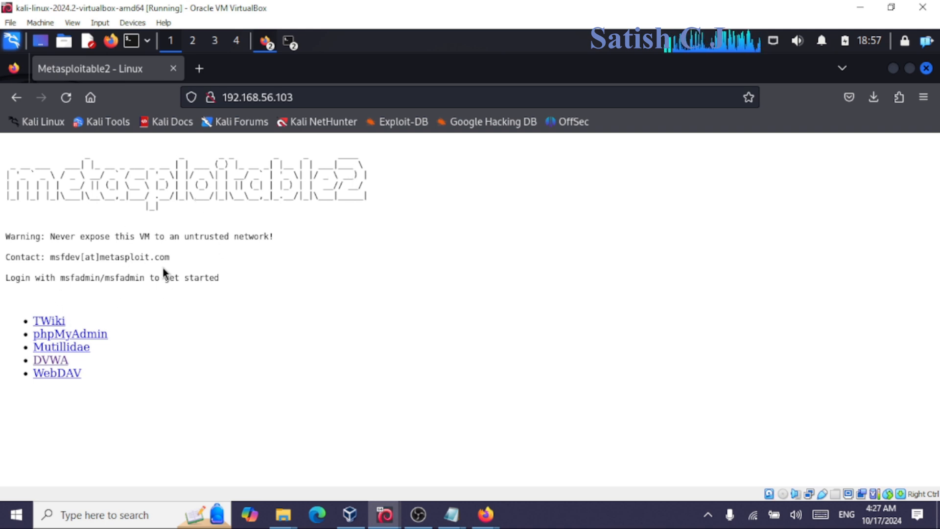
pyautogui.moveTo(308, 97); pyautogui.dragTo(221, 97)
pyautogui.hotkey('ctrl', 'c')
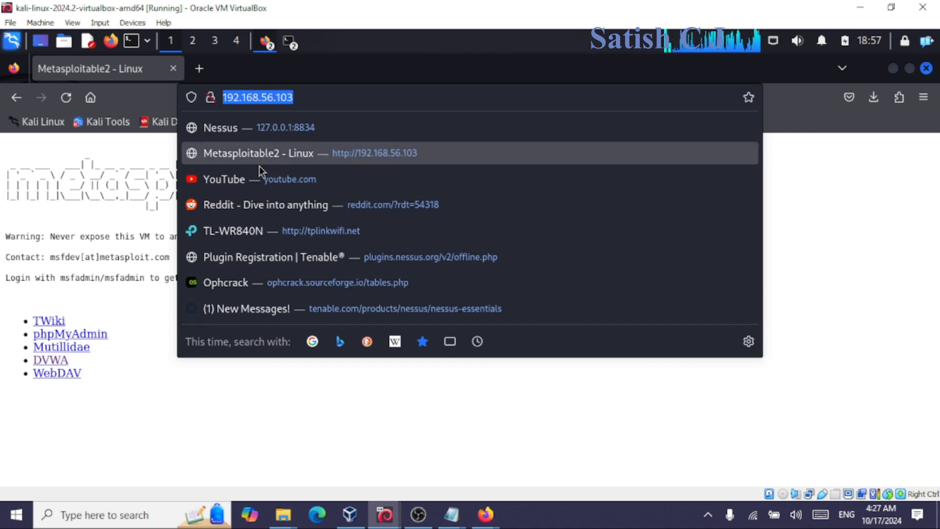
pyautogui.click(94, 311)
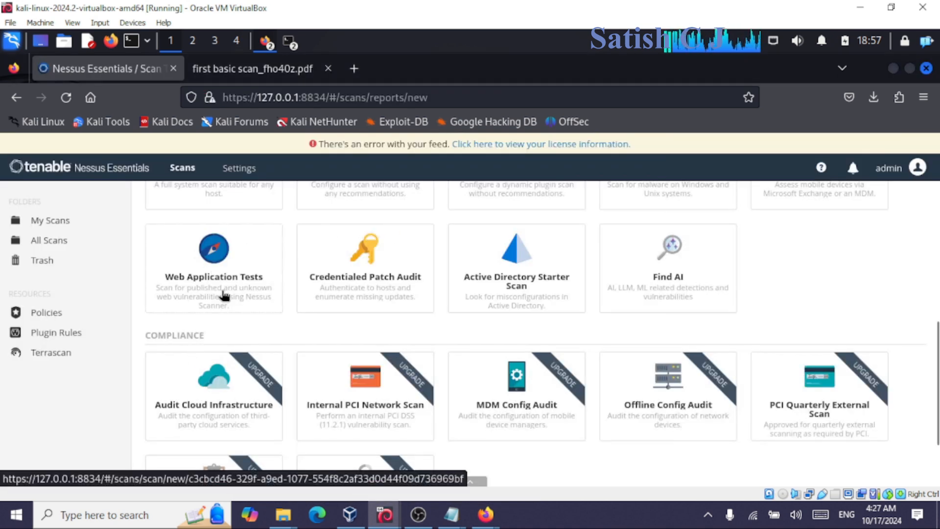
# Pick the Web Application Tests template, name it 'First Web Application Test' and describe it for class students.
pyautogui.click(225, 295)
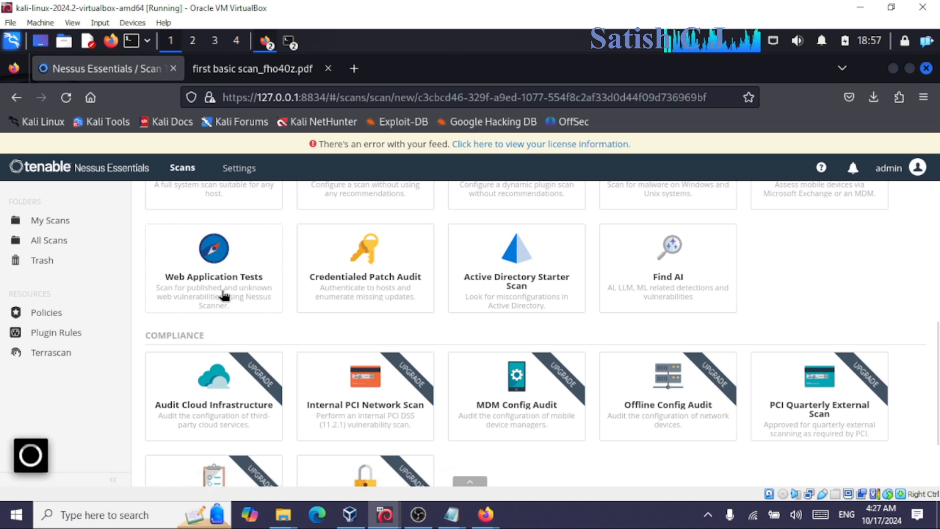
pyautogui.click(444, 299)
pyautogui.write('Fir')
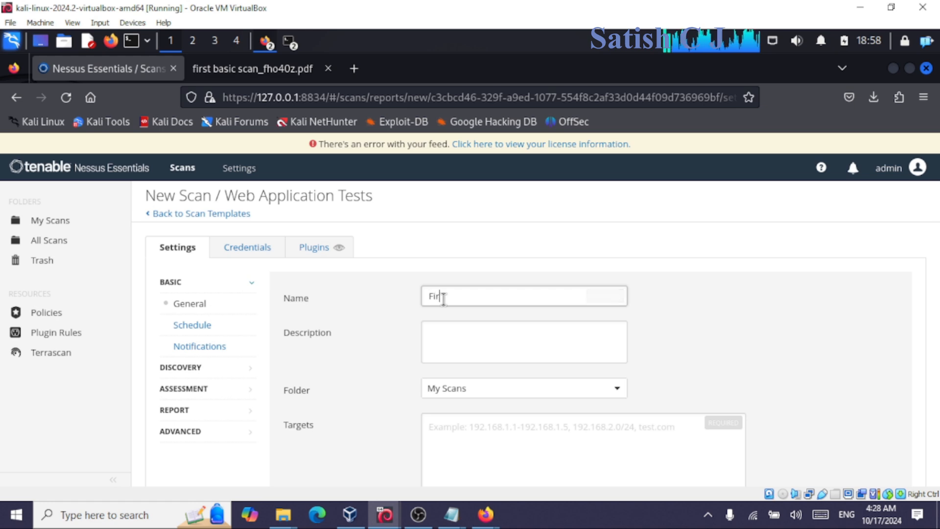
pyautogui.write('st Web Application Test')
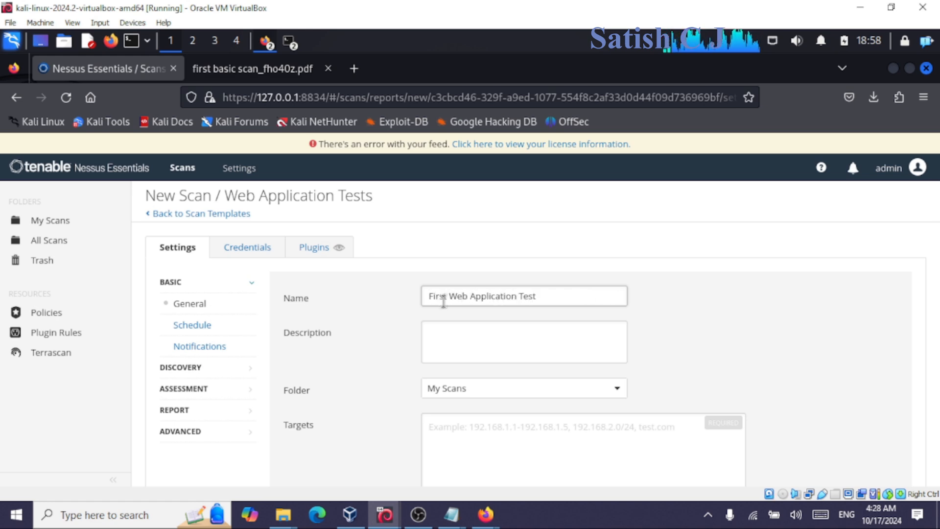
pyautogui.click(437, 330)
pyautogui.write('Scan ')
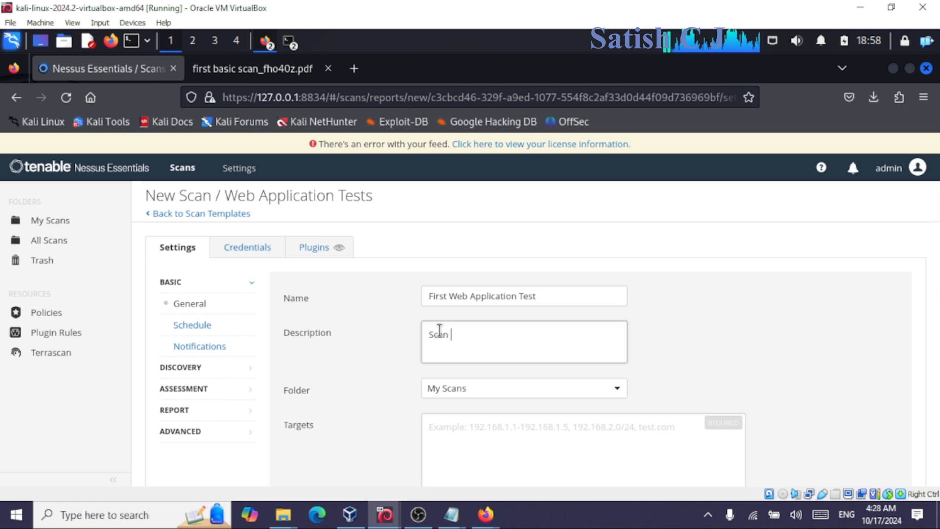
pyautogui.write('for all the stufdent')
pyautogui.press('BackSpace')
pyautogui.press('BackSpace')
pyautogui.press('BackSpace')
pyautogui.press('BackSpace')
pyautogui.press('BackSpace')
pyautogui.press('BackSpace')
pyautogui.write('dents of my class')
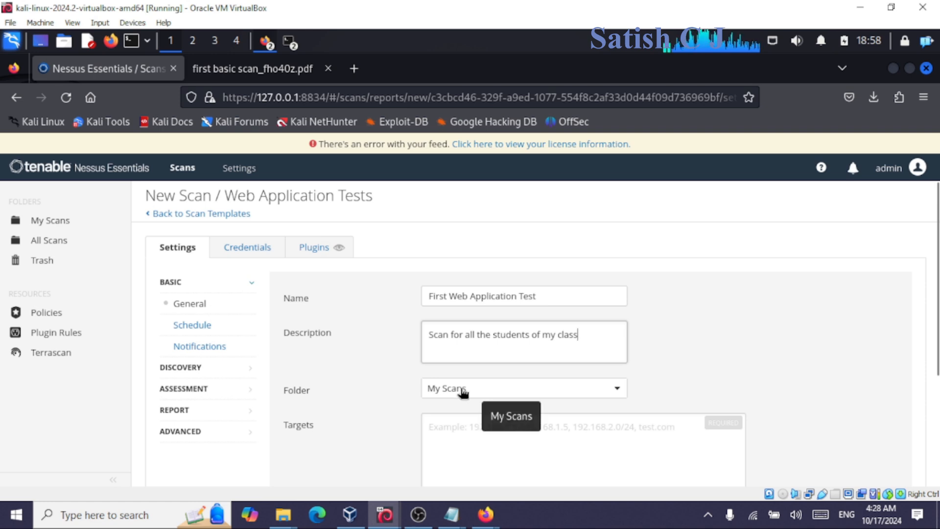
pyautogui.click(450, 440)
pyautogui.hotkey('ctrl', 'v')
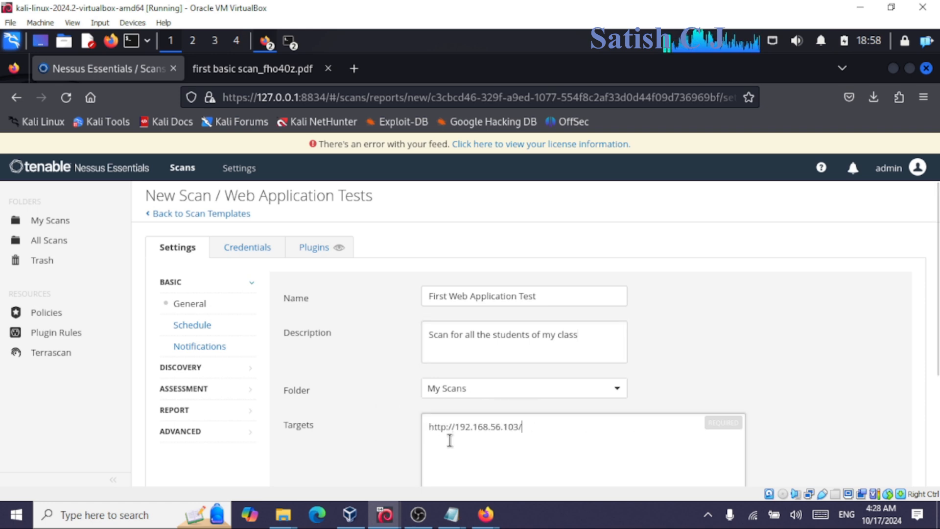
pyautogui.click(459, 426)
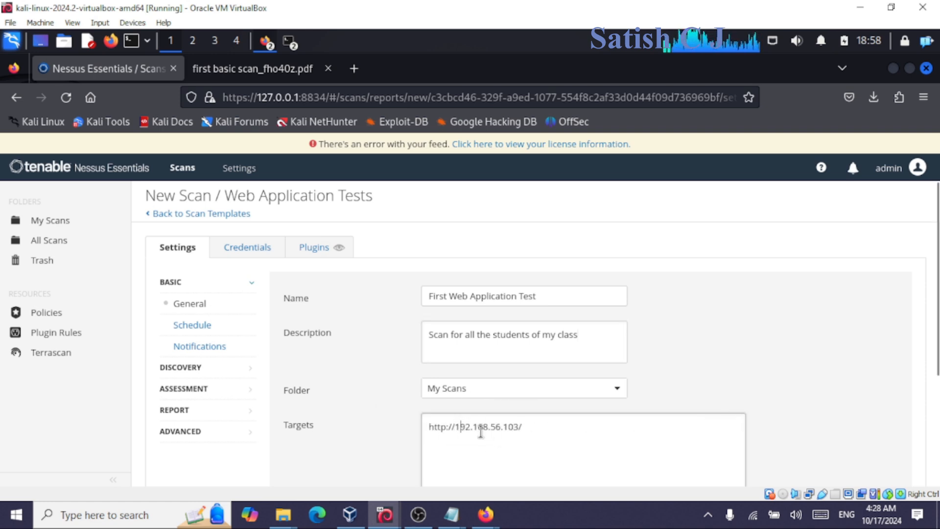
pyautogui.press('BackSpace')
pyautogui.press('BackSpace')
pyautogui.press('BackSpace')
pyautogui.press('BackSpace')
pyautogui.press('BackSpace')
pyautogui.press('BackSpace')
pyautogui.press('BackSpace')
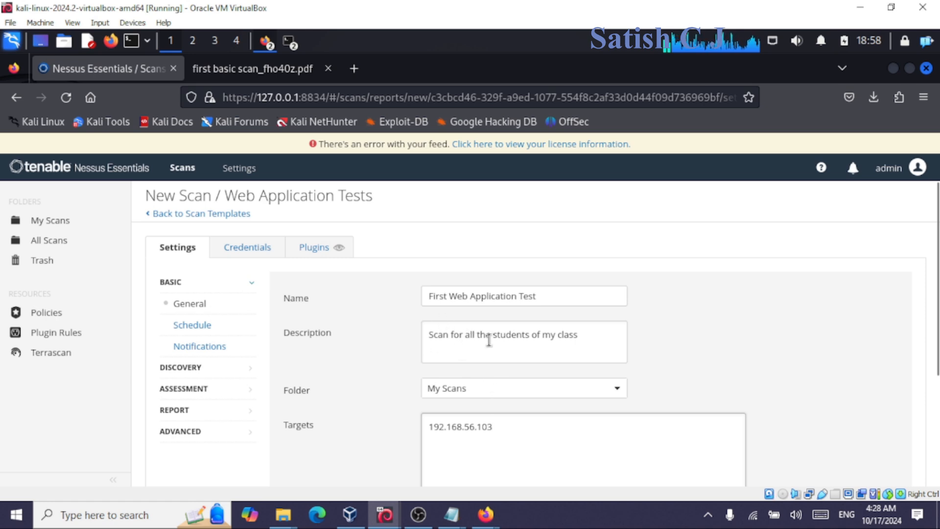
pyautogui.scroll(-2, 350, 350)
pyautogui.scroll(-2, 349, 350)
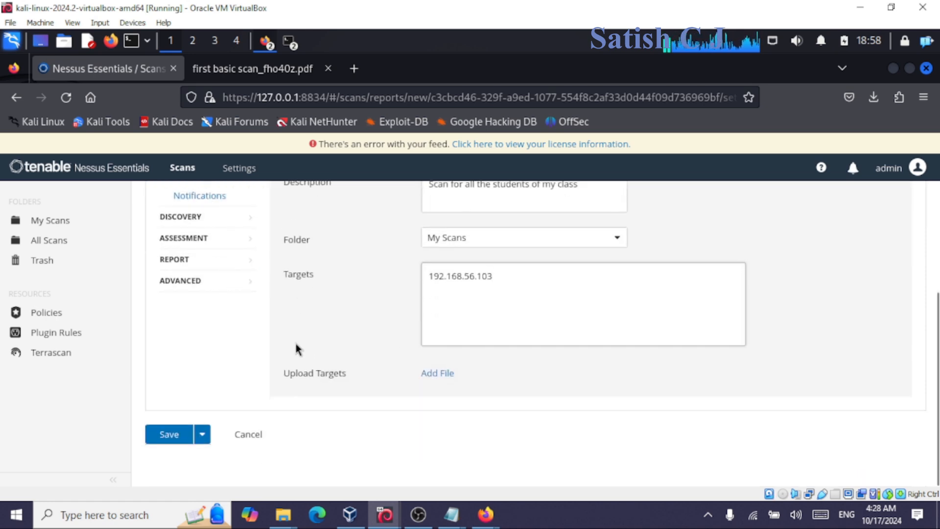
pyautogui.scroll(4, 274, 338)
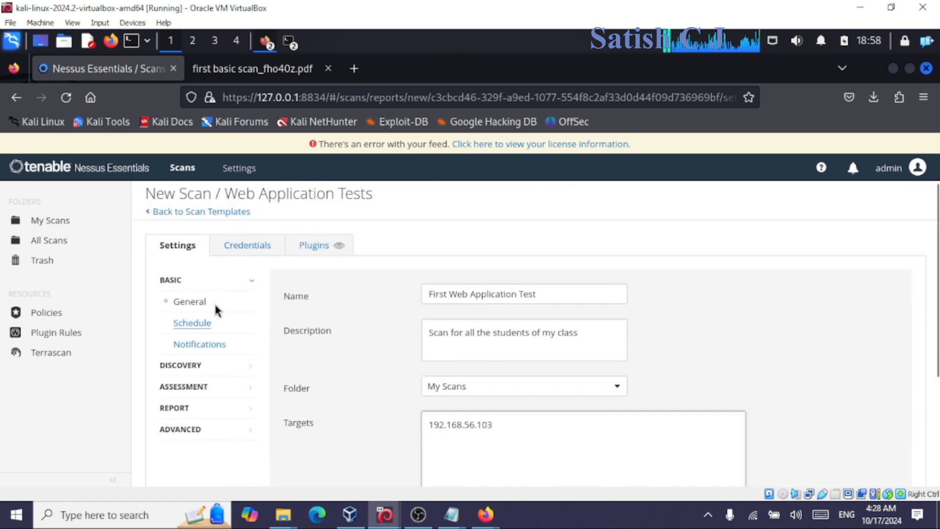
# Review schedule, notification and discovery settings, leaving the discovery scan type unchanged.
pyautogui.click(197, 327)
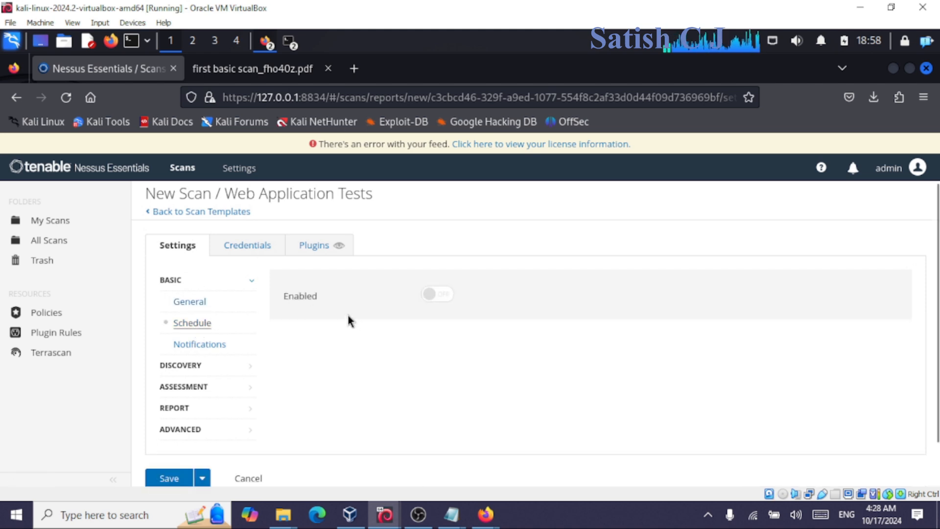
pyautogui.click(209, 356)
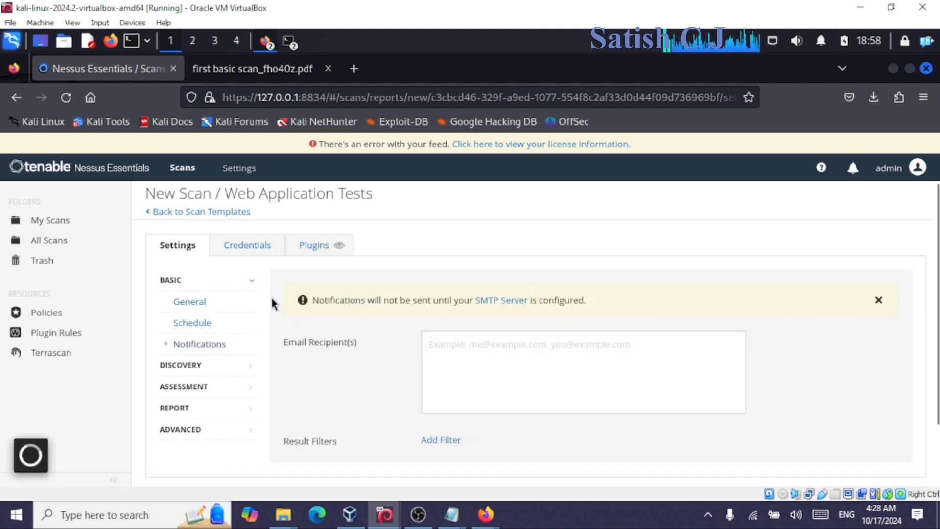
pyautogui.click(184, 367)
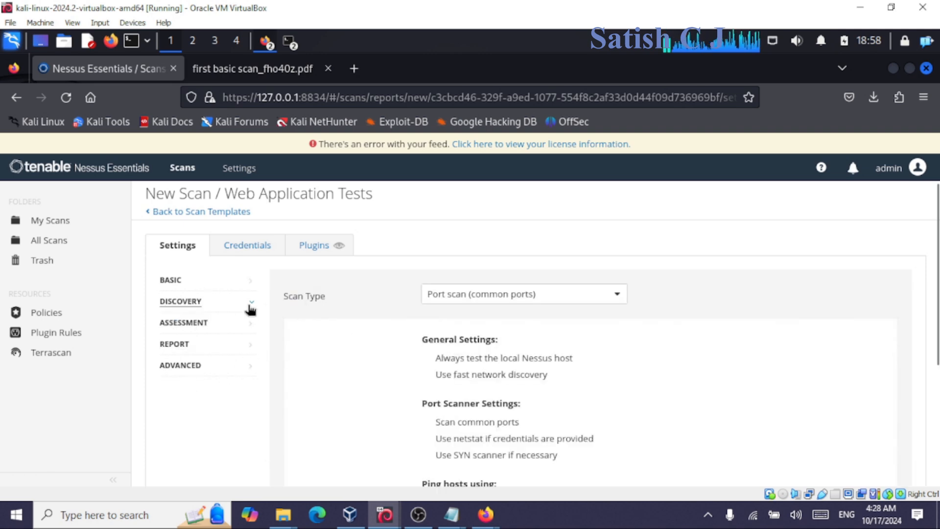
pyautogui.click(512, 298)
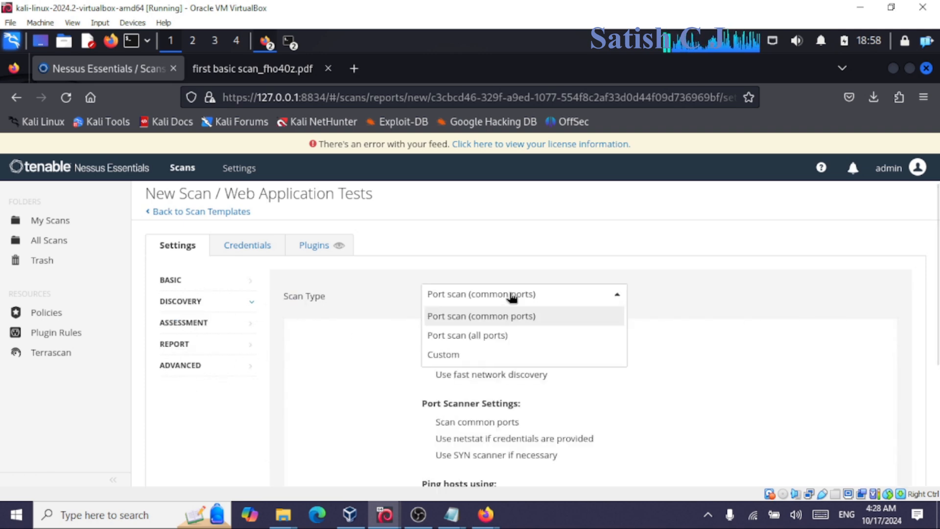
pyautogui.click(510, 297)
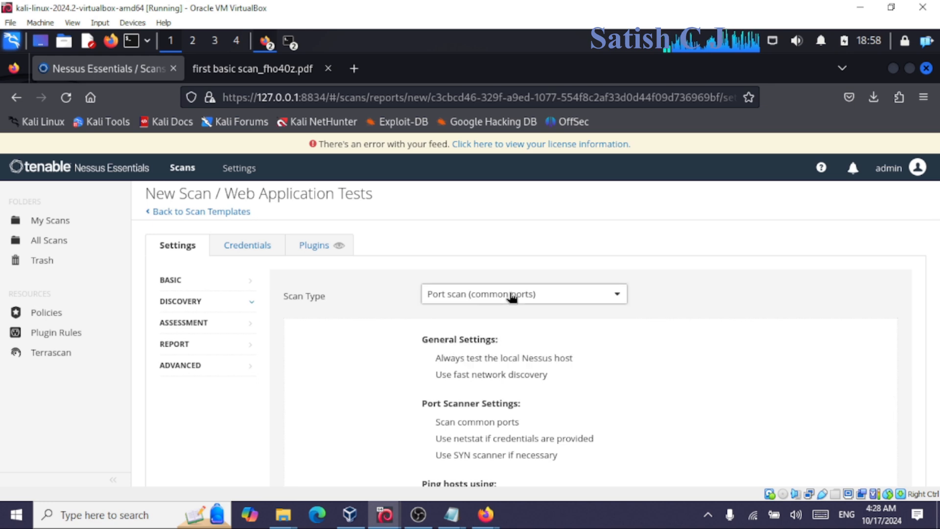
# Set the Assessment scan type to 'Scan for all web vulnerabilities (quick)'.
pyautogui.click(190, 328)
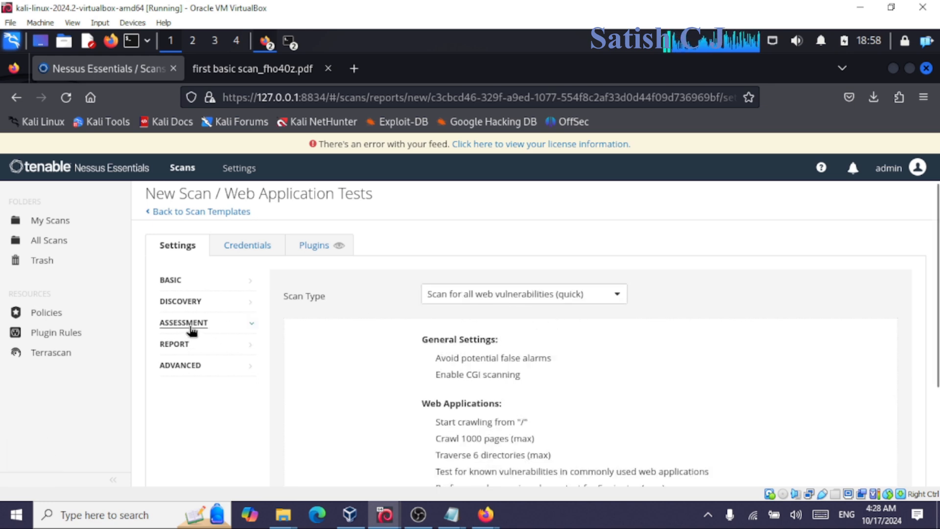
pyautogui.click(563, 298)
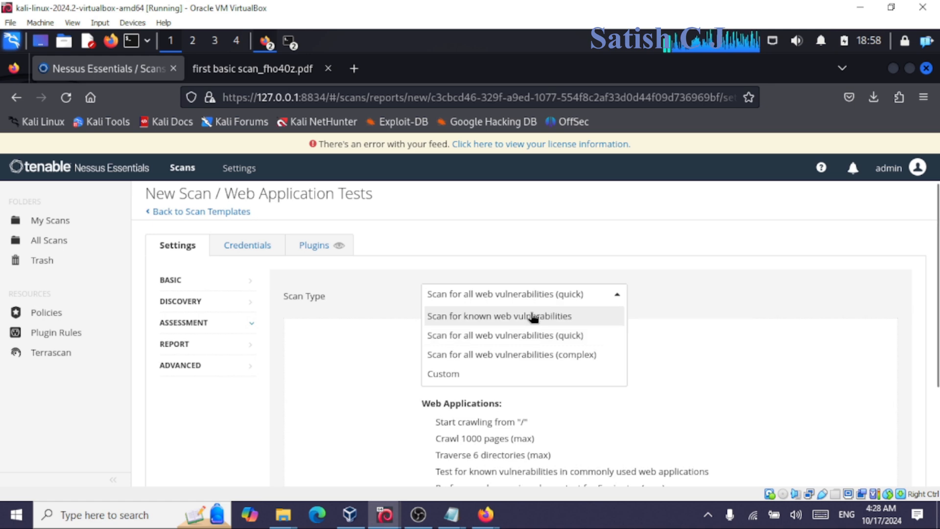
pyautogui.click(522, 343)
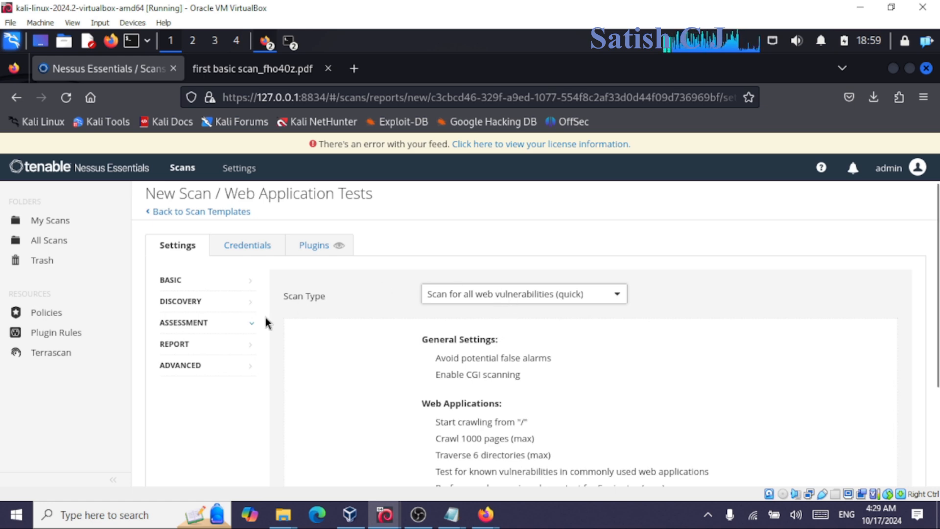
# Review Report settings and leave the Advanced performance scan type at Default.
pyautogui.click(208, 351)
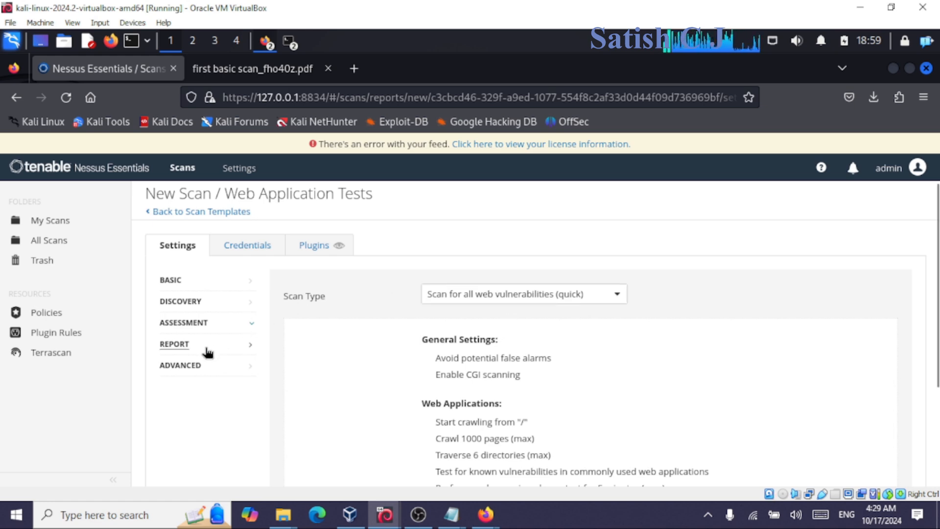
pyautogui.scroll(-5, 452, 406)
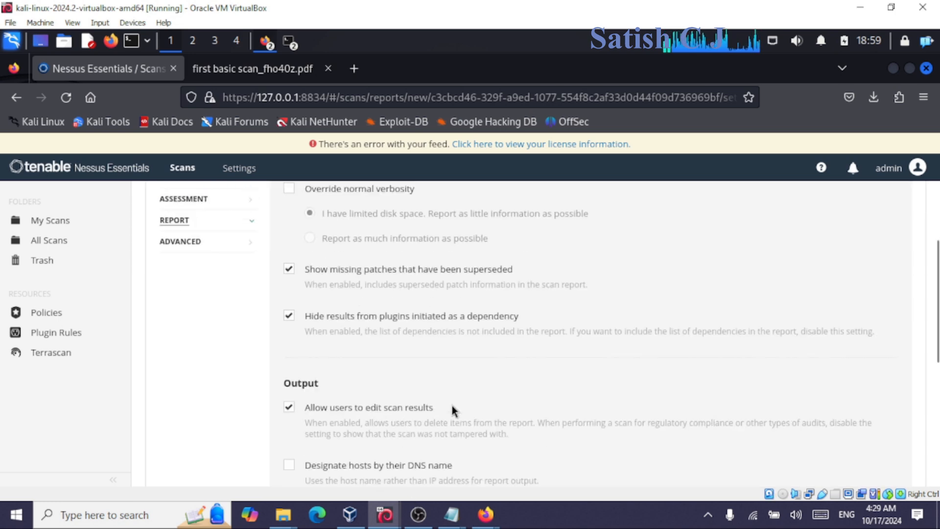
pyautogui.scroll(5, 452, 406)
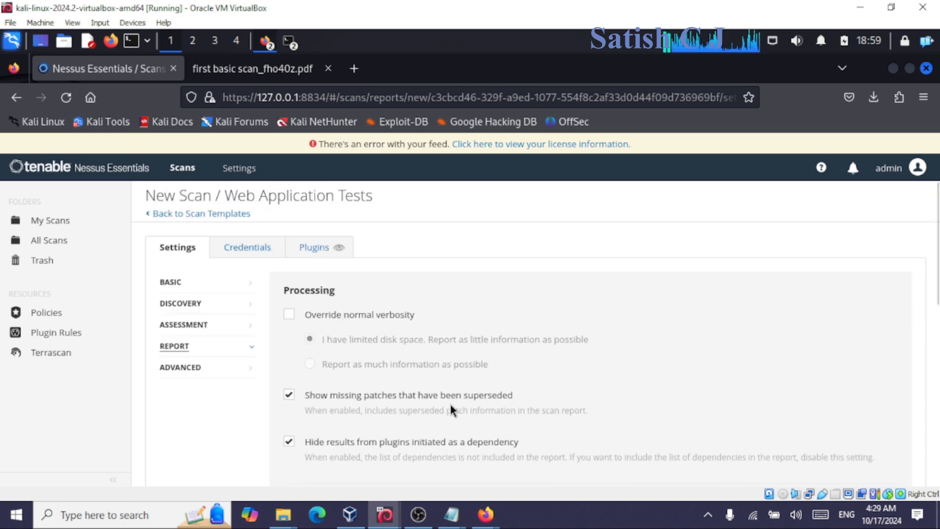
pyautogui.click(188, 369)
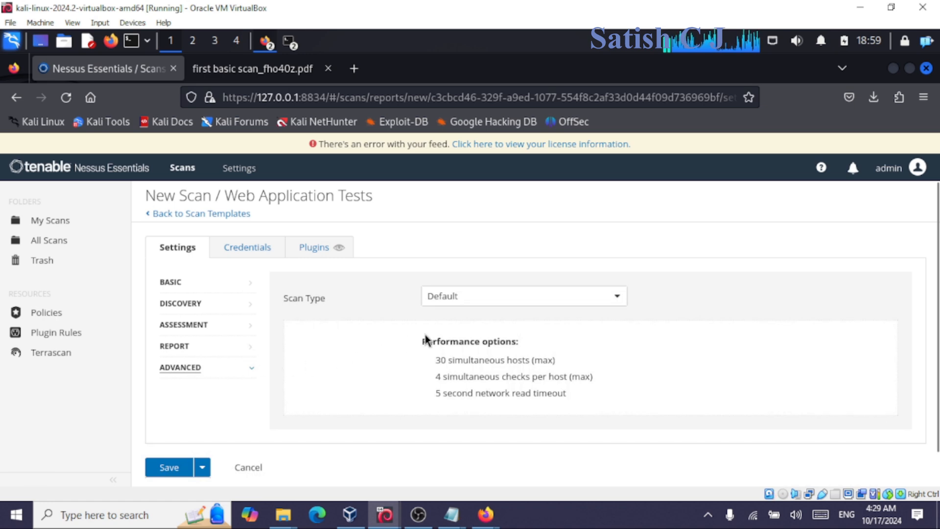
pyautogui.click(524, 298)
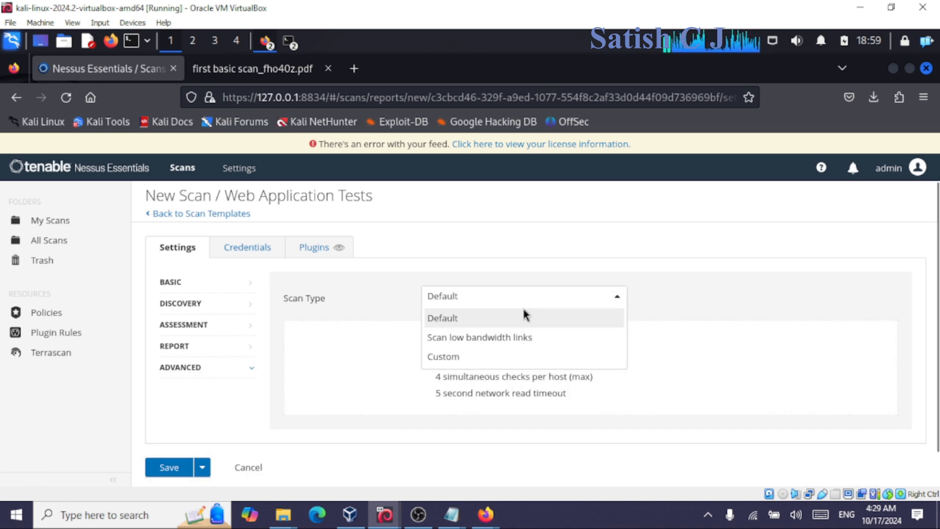
pyautogui.click(526, 318)
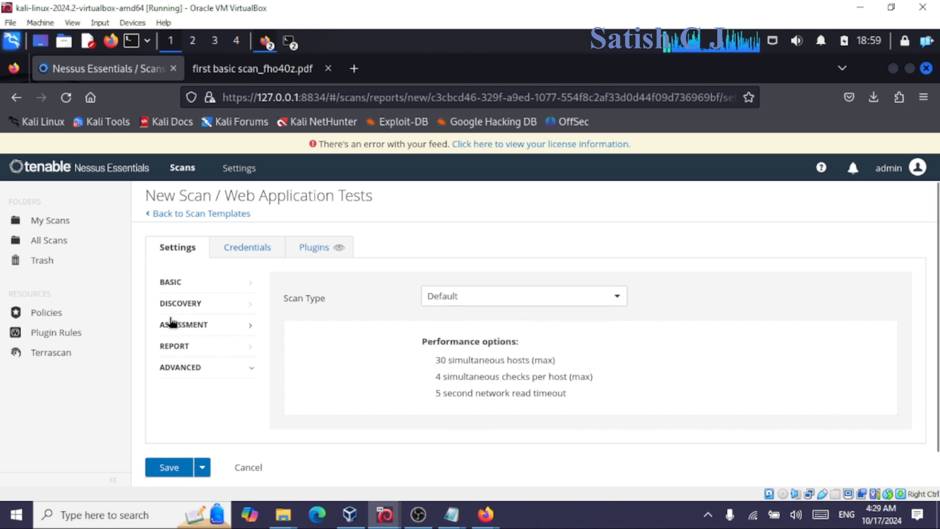
# Save First Web Application Test, launch it, and view its History showing the running scan.
pyautogui.click(169, 468)
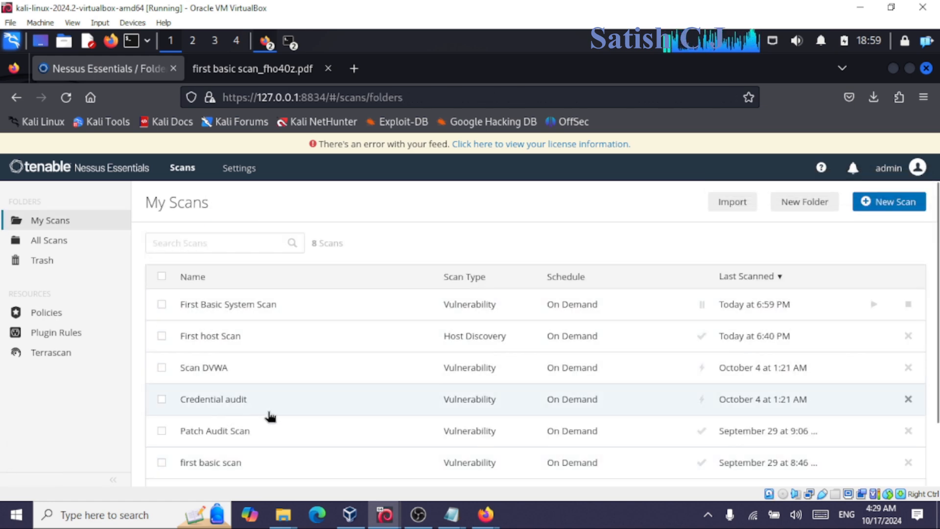
pyautogui.scroll(-3, 275, 359)
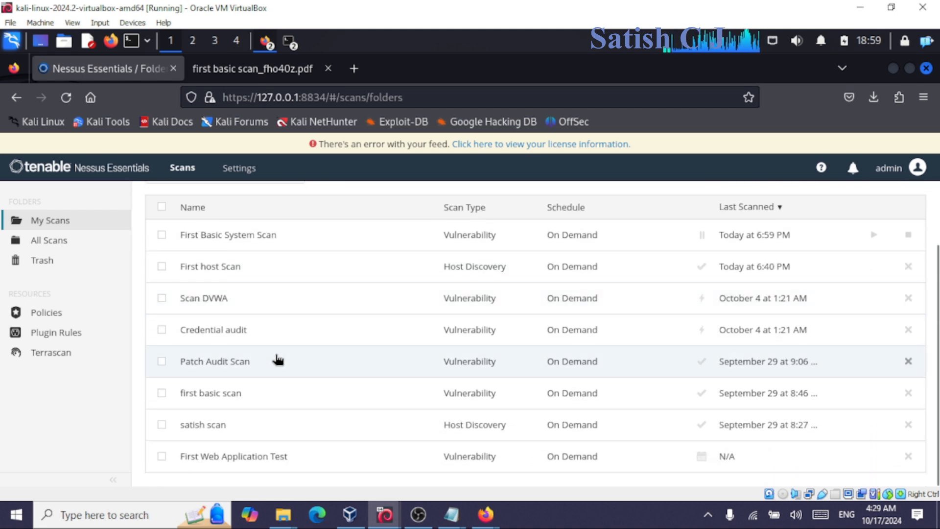
pyautogui.click(248, 466)
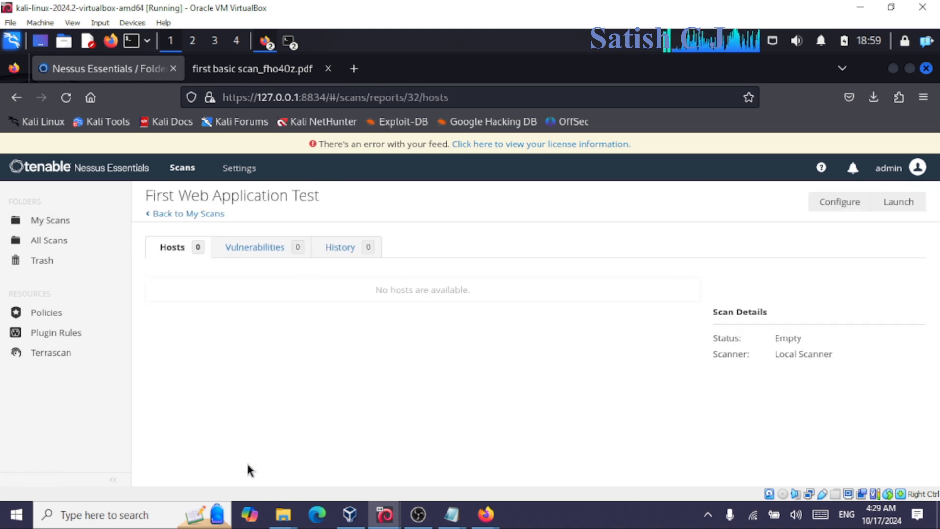
pyautogui.click(911, 208)
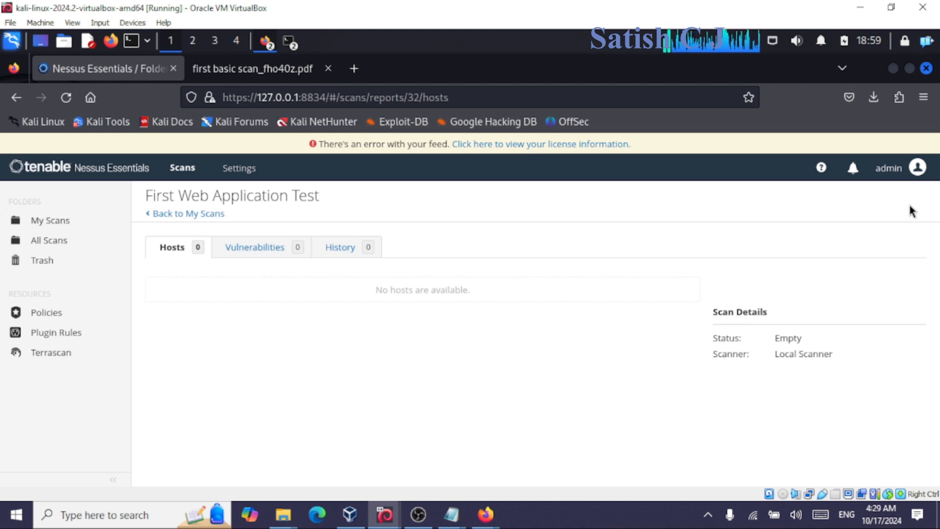
pyautogui.click(341, 248)
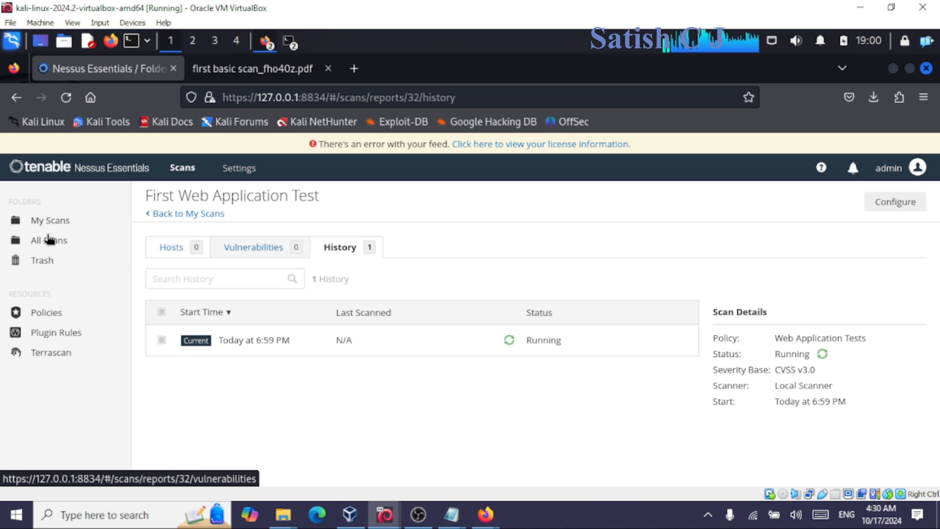
# Glance at First Basic System Scan, then pause First Web Application Test from My Scans.
pyautogui.click(46, 226)
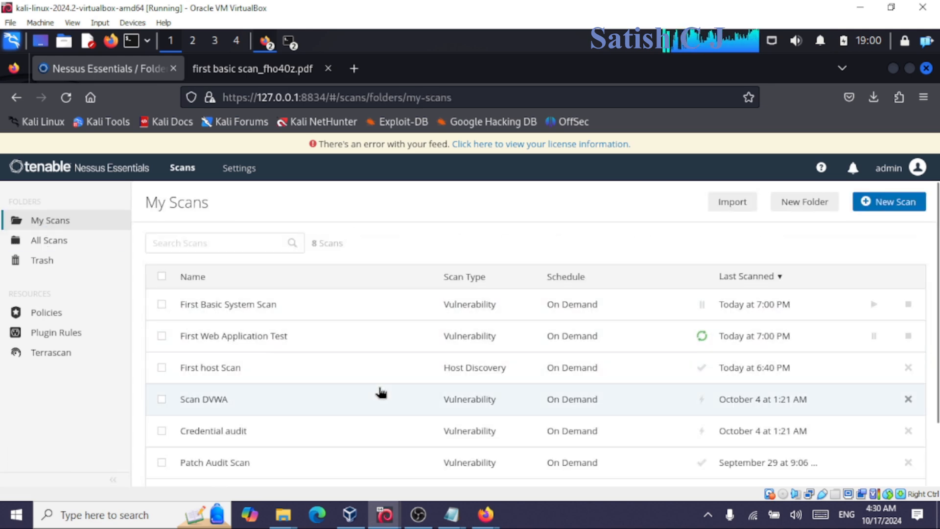
pyautogui.scroll(-3, 380, 393)
pyautogui.scroll(3, 305, 296)
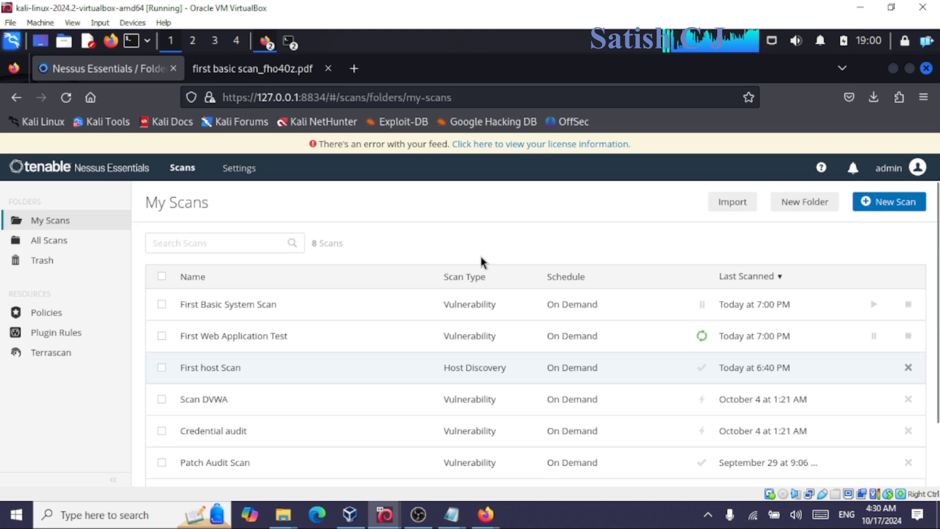
pyautogui.click(492, 305)
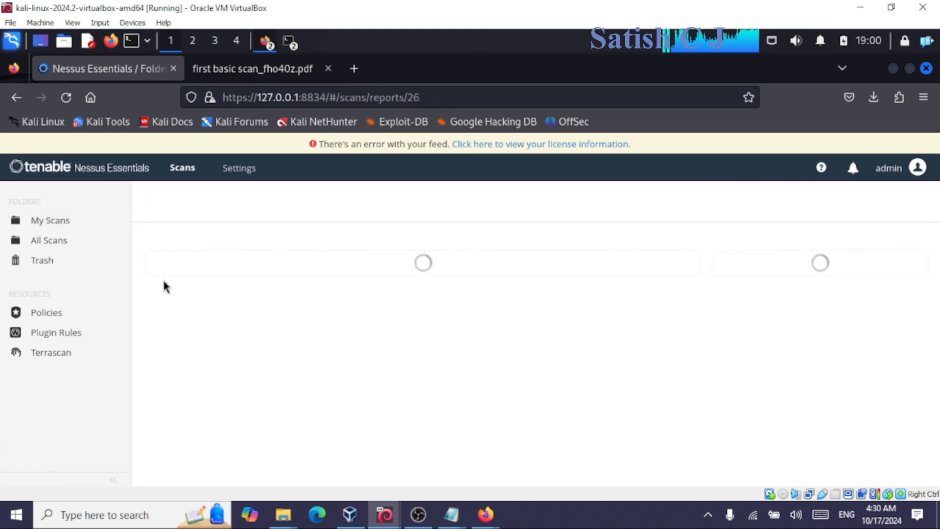
pyautogui.click(59, 223)
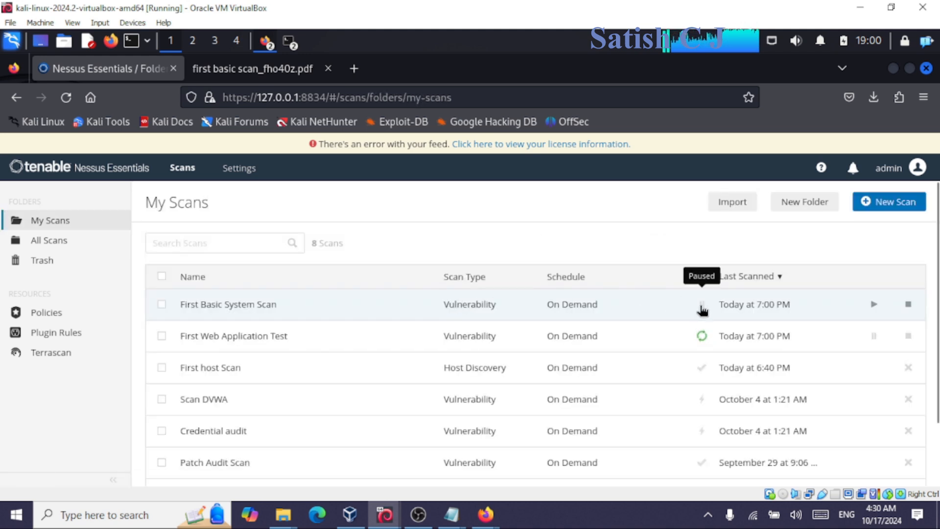
pyautogui.click(702, 309)
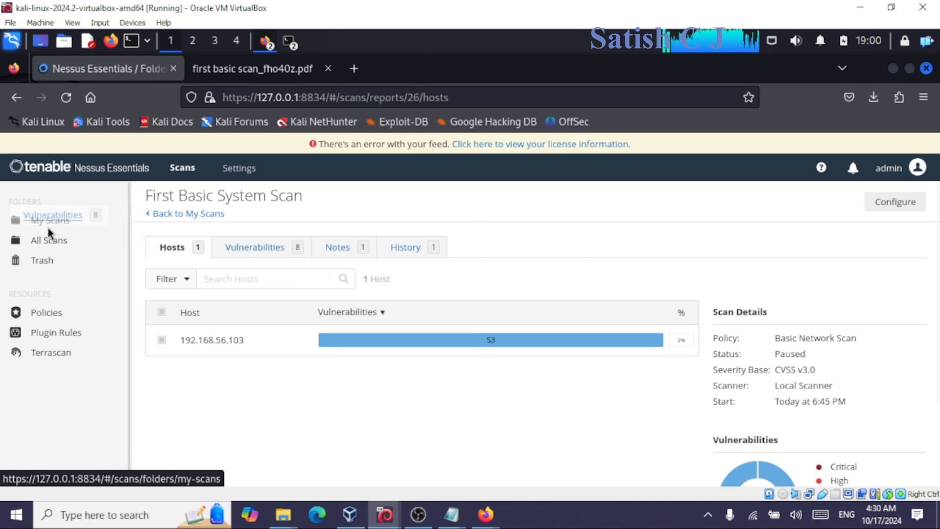
pyautogui.click(63, 225)
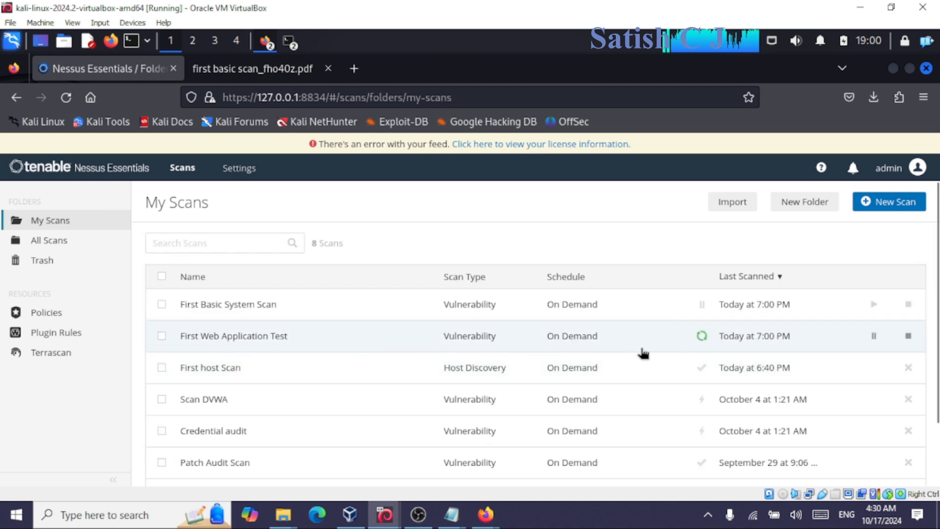
pyautogui.click(875, 338)
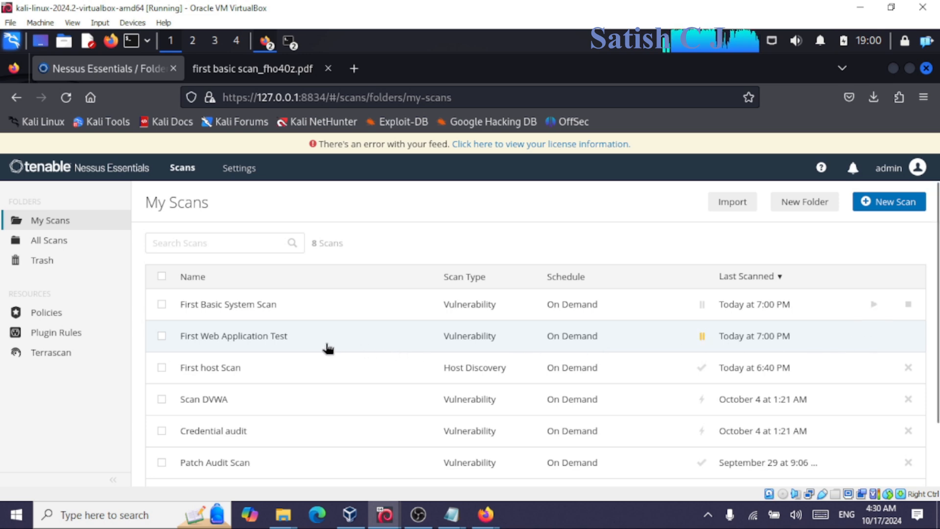
pyautogui.scroll(-2, 327, 348)
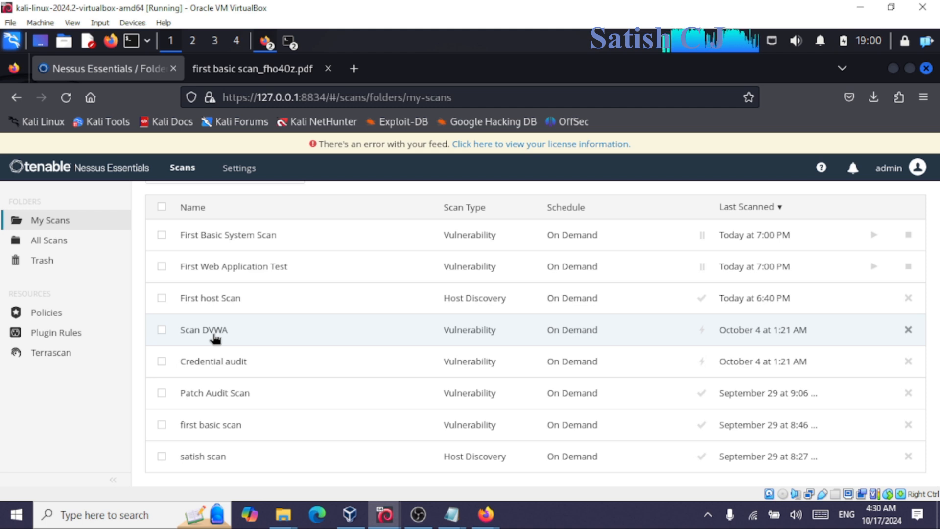
# Scroll through Scan DVWA's 32 vulnerability findings, including the high CGI abuse.
pyautogui.click(214, 337)
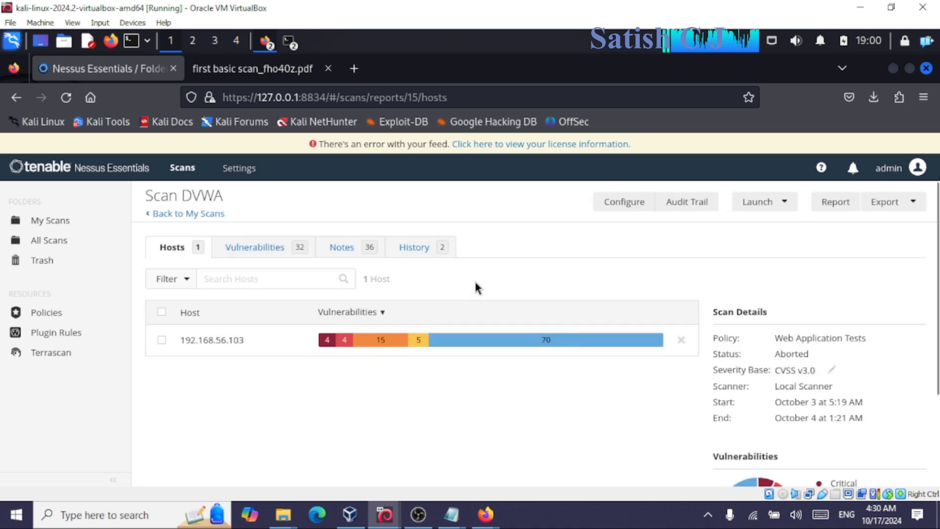
pyautogui.click(259, 250)
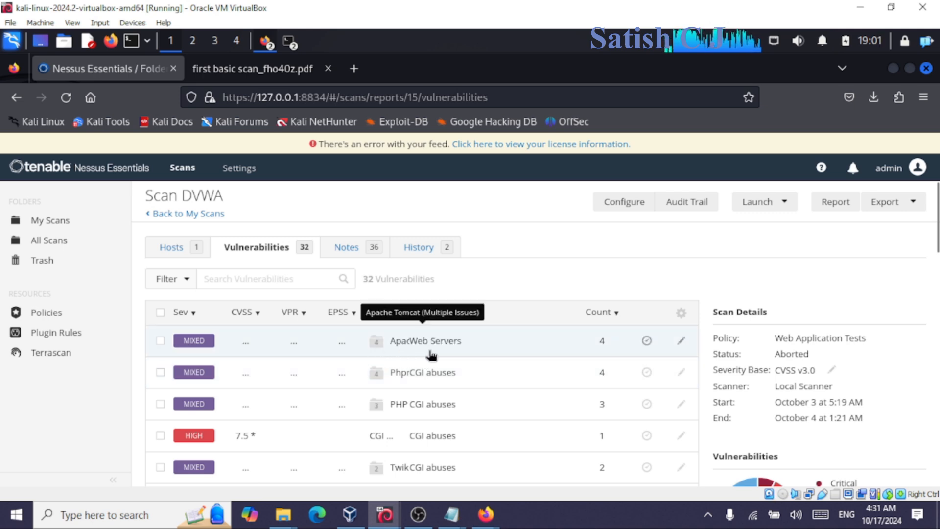
pyautogui.scroll(-3, 433, 357)
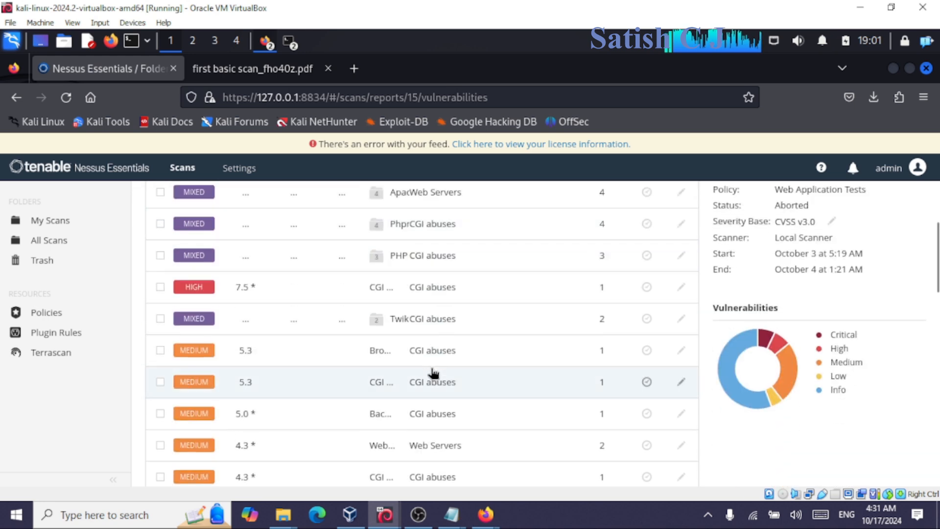
pyautogui.scroll(3, 449, 313)
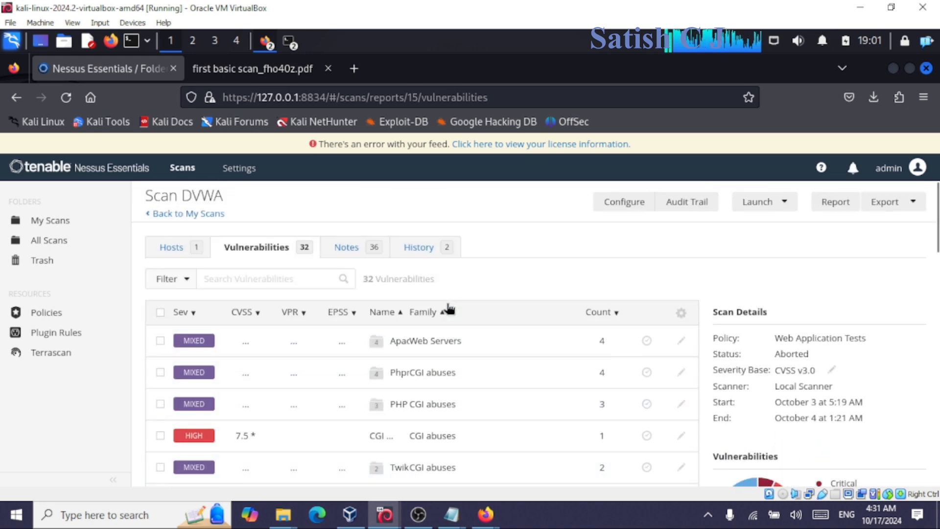
pyautogui.scroll(-5, 411, 375)
pyautogui.scroll(-3, 414, 377)
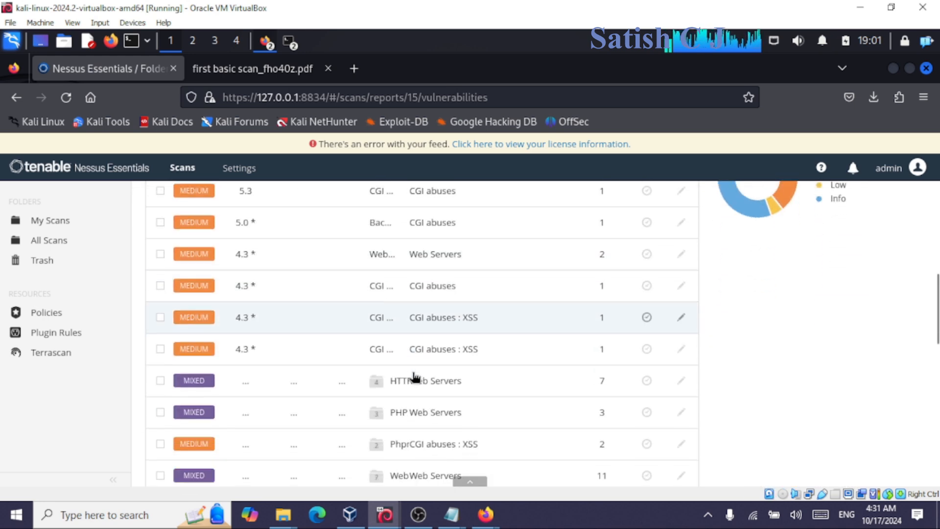
pyautogui.scroll(-3, 467, 392)
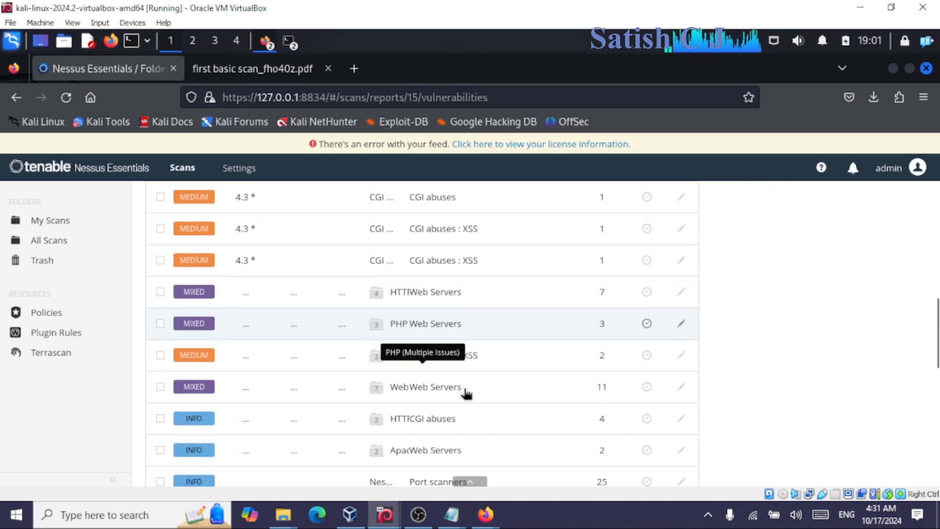
pyautogui.scroll(-2, 479, 399)
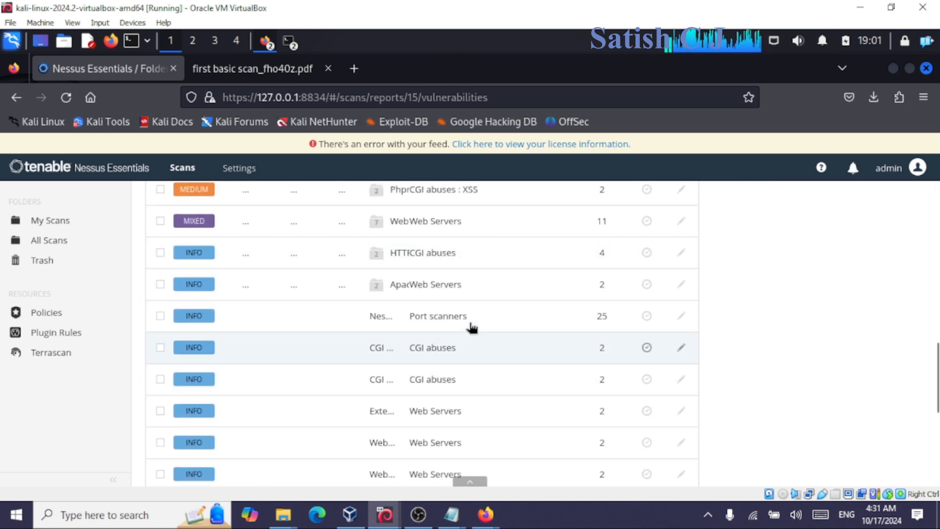
pyautogui.scroll(7, 481, 367)
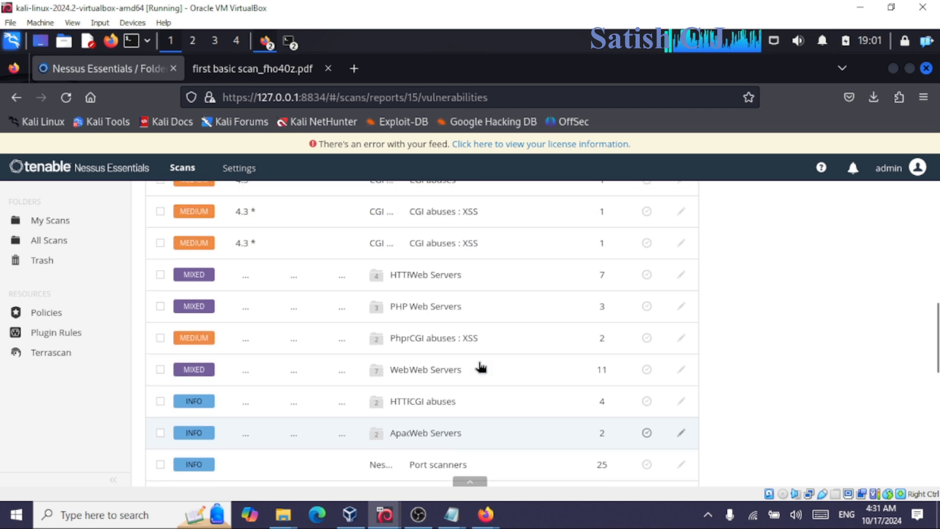
pyautogui.scroll(6, 481, 366)
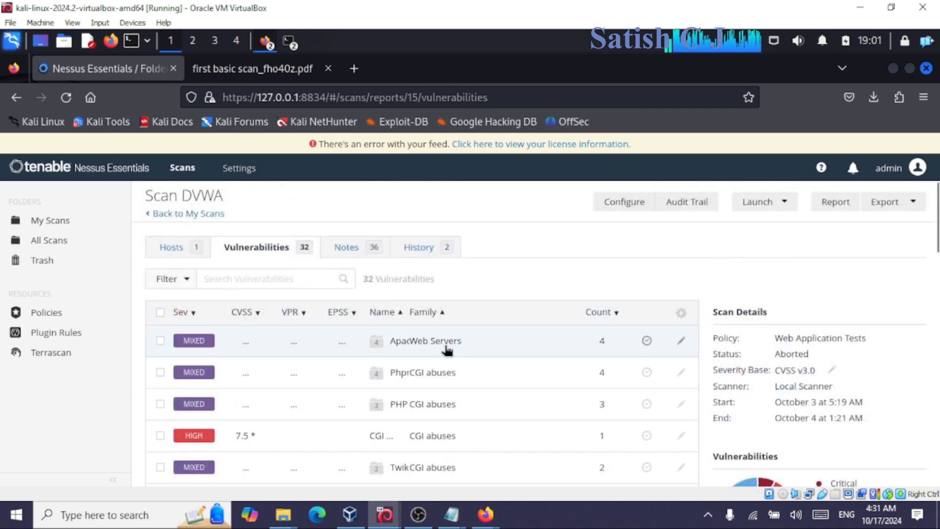
# Open the critical Apache Tomcat AJP Connector Request Injection (Ghostcat) finding, plugin #134862.
pyautogui.click(445, 348)
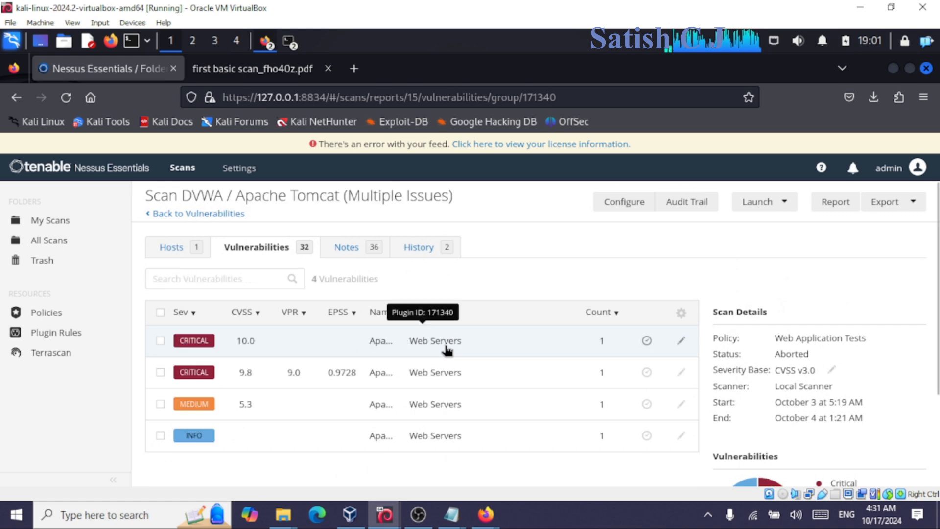
pyautogui.click(435, 374)
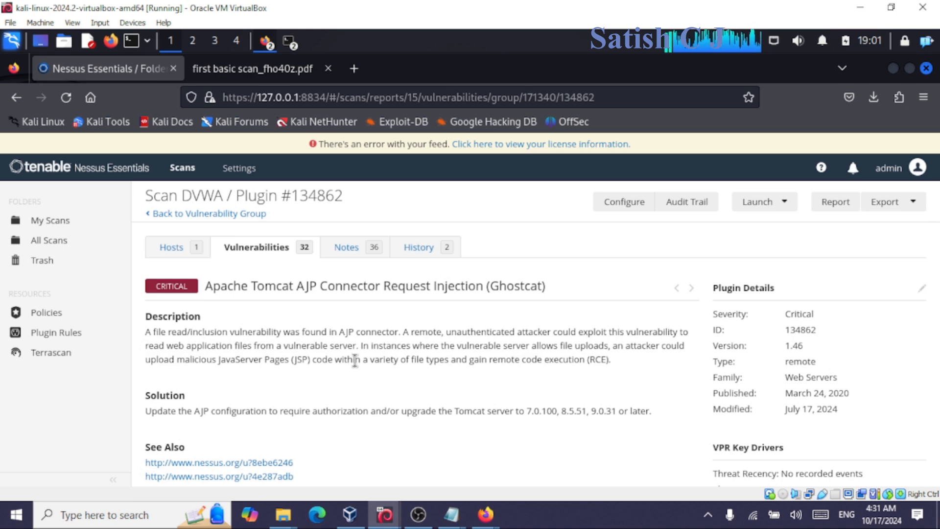
pyautogui.moveTo(235, 286); pyautogui.dragTo(555, 285)
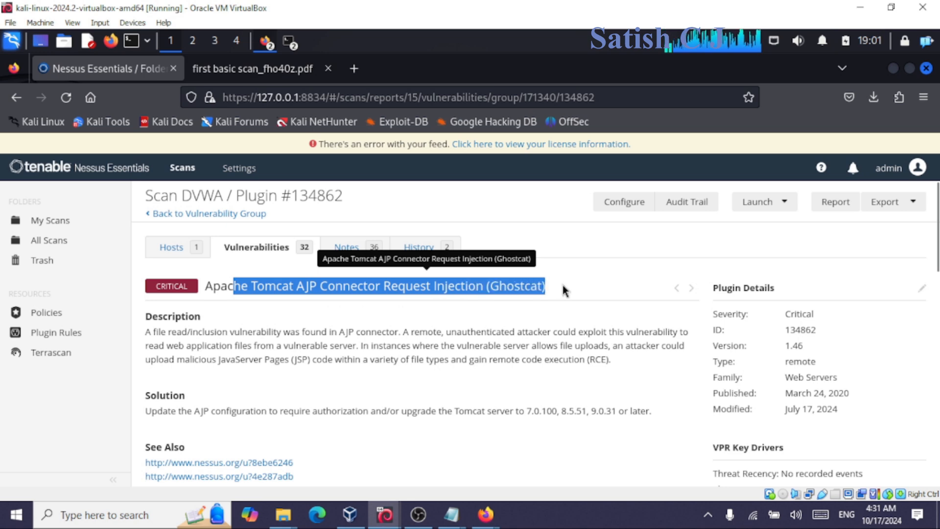
# Review the Ghostcat description and solution: upgrade Tomcat to 7.0.100, 8.5.51 or 9.0.31.
pyautogui.scroll(-3, 290, 371)
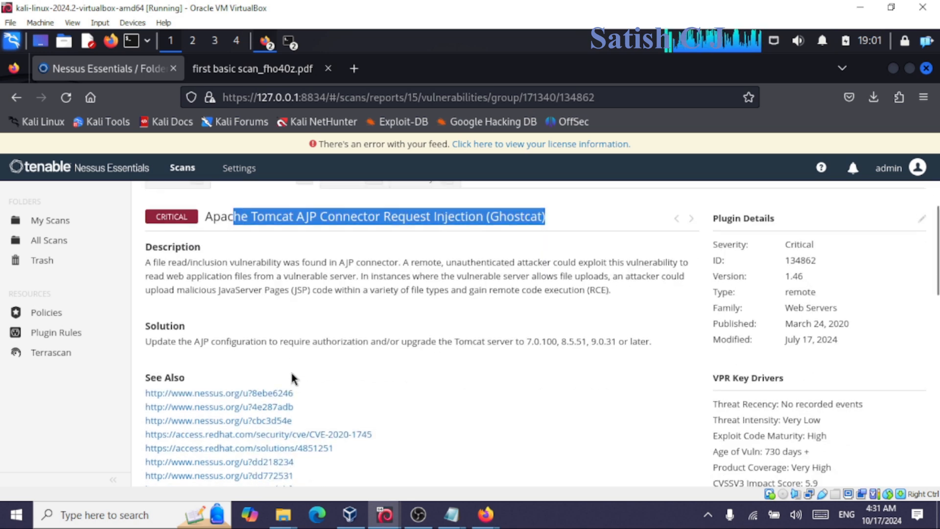
pyautogui.moveTo(151, 337); pyautogui.dragTo(325, 352)
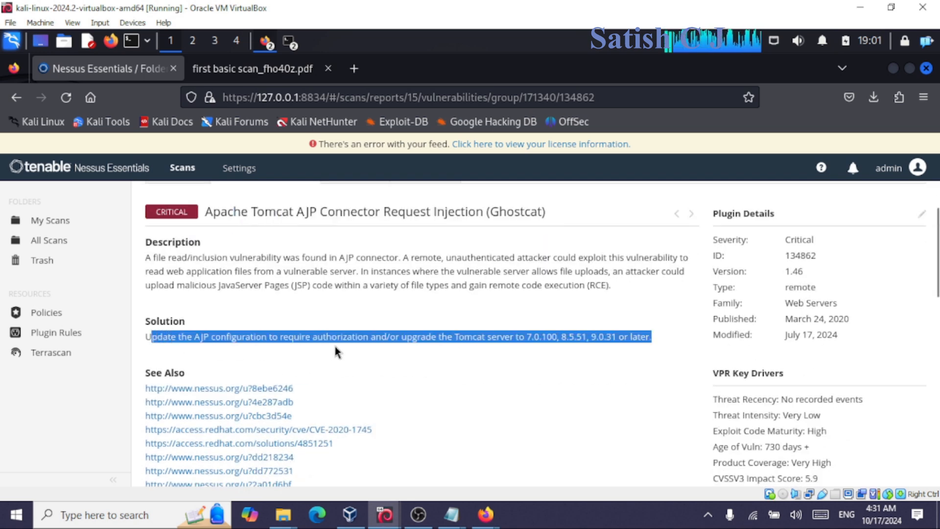
pyautogui.click(349, 359)
pyautogui.moveTo(188, 338); pyautogui.dragTo(607, 342)
pyautogui.moveTo(347, 258); pyautogui.dragTo(508, 371)
pyautogui.click(496, 372)
pyautogui.scroll(3, 495, 365)
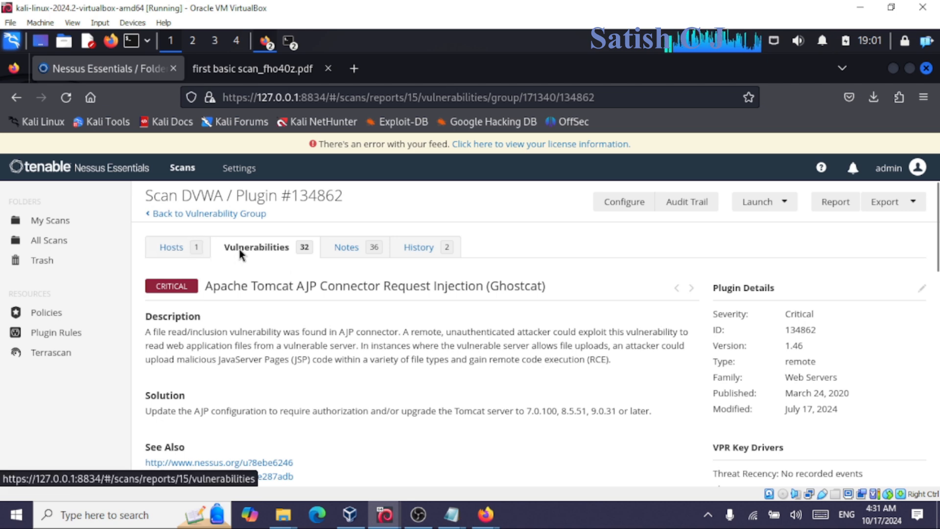
# Revisit the Ghostcat finding from the Apache Tomcat vulnerability group.
pyautogui.click(183, 218)
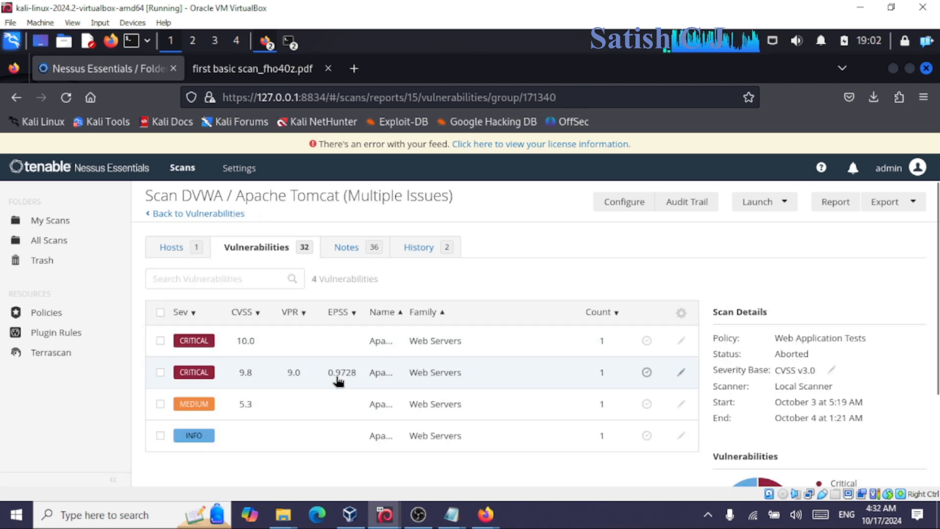
pyautogui.click(325, 381)
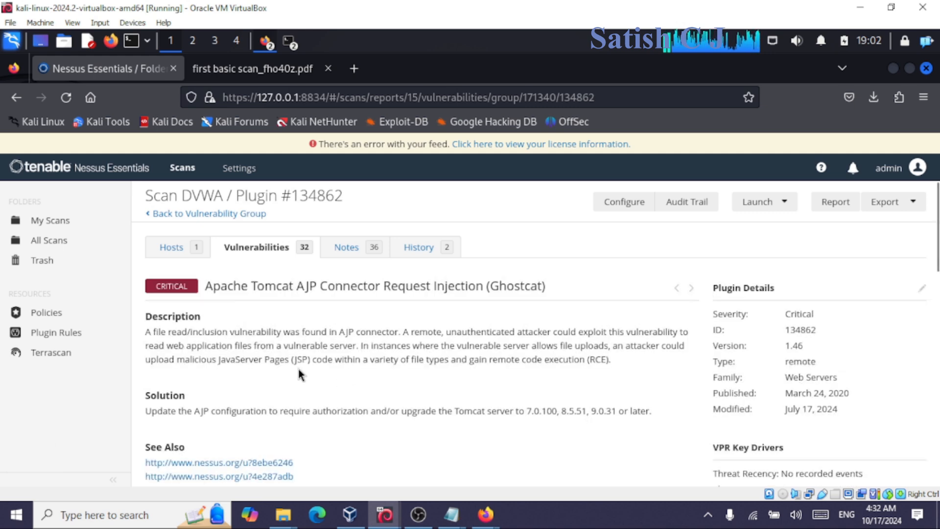
pyautogui.moveTo(251, 286); pyautogui.dragTo(554, 288)
pyautogui.click(554, 288)
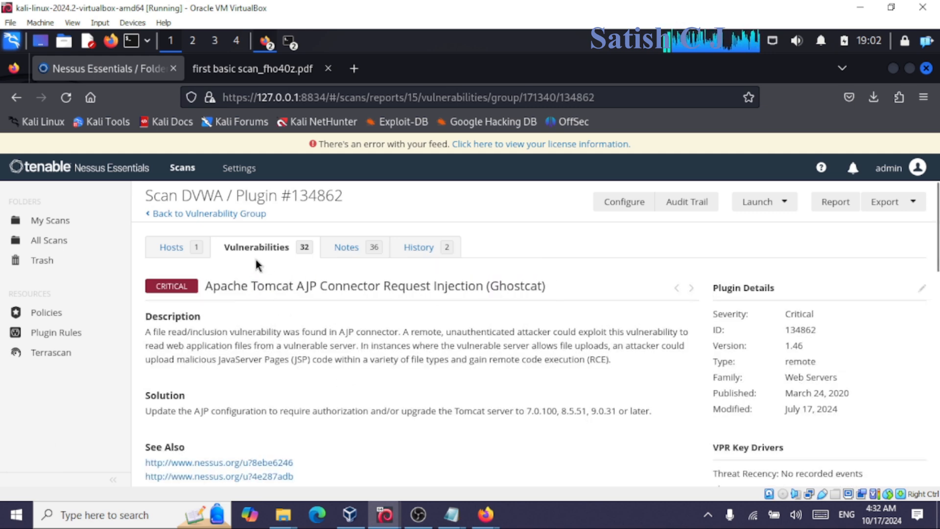
# Open the medium Apache Tomcat Default Files finding and read its description and solution.
pyautogui.click(186, 214)
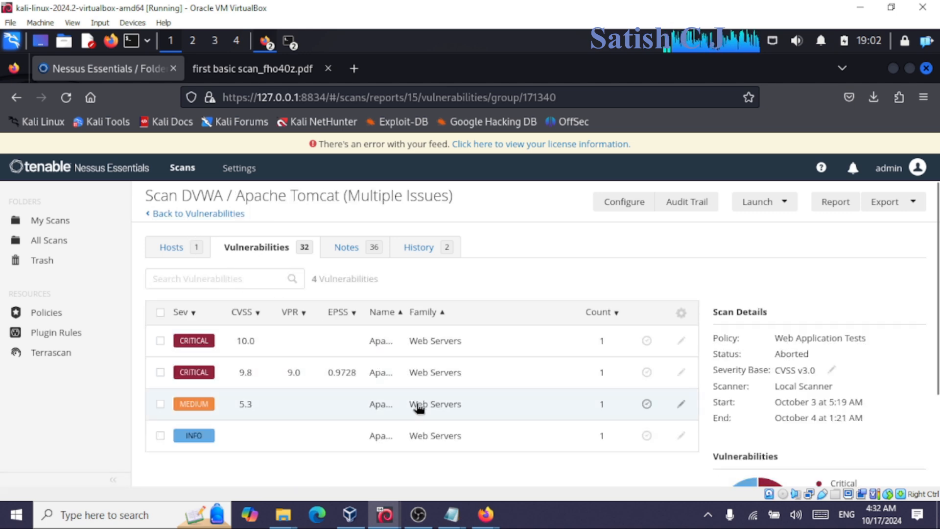
pyautogui.click(416, 405)
pyautogui.moveTo(278, 345); pyautogui.dragTo(422, 416)
pyautogui.click(422, 419)
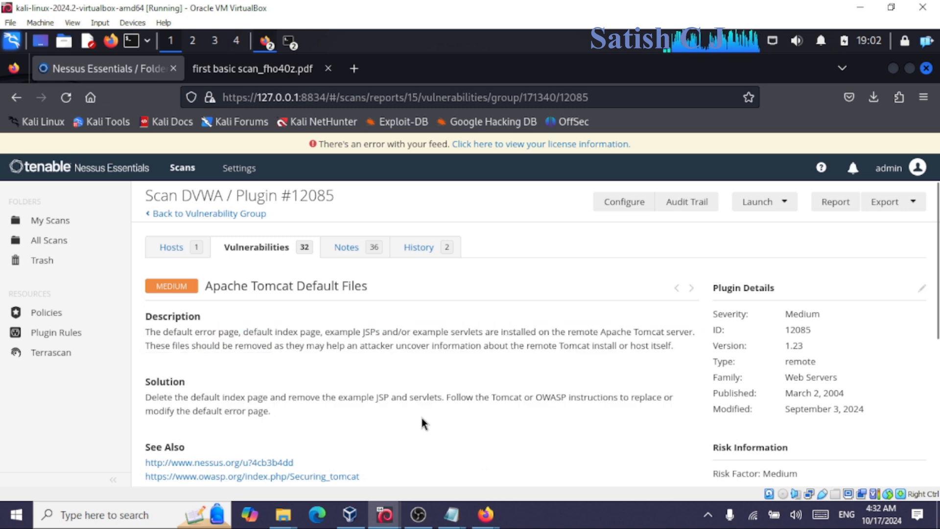
pyautogui.moveTo(193, 397); pyautogui.dragTo(375, 414)
pyautogui.click(376, 415)
pyautogui.moveTo(248, 397); pyautogui.dragTo(395, 428)
pyautogui.click(395, 428)
pyautogui.moveTo(278, 337); pyautogui.dragTo(409, 410)
pyautogui.click(409, 410)
pyautogui.moveTo(234, 286); pyautogui.dragTo(415, 350)
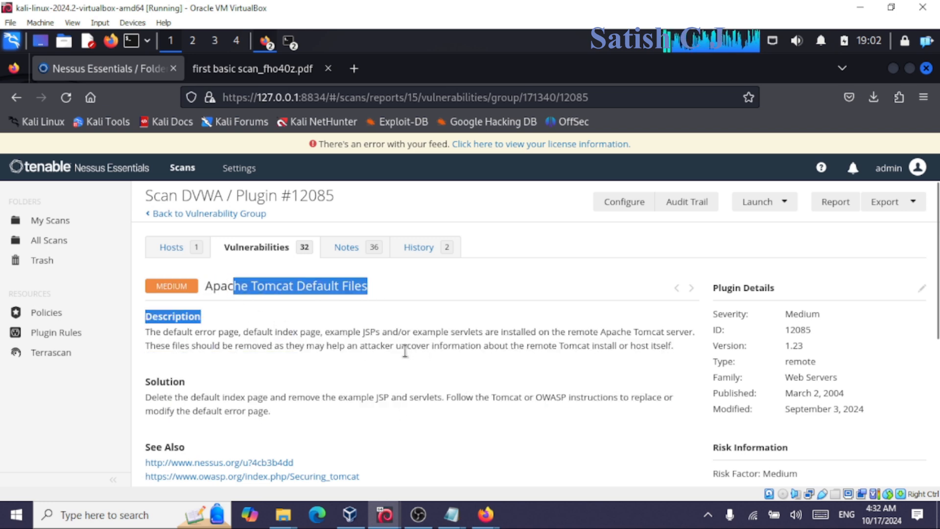
pyautogui.click(415, 350)
# Check the default files listed in Output, then show the scan's host 192.168.56.103.
pyautogui.scroll(-5, 313, 333)
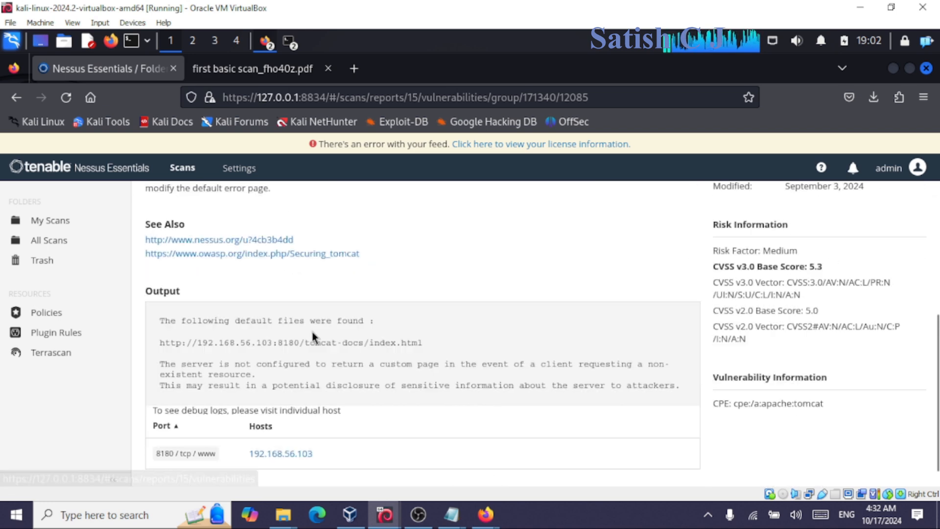
pyautogui.moveTo(201, 343); pyautogui.dragTo(405, 385)
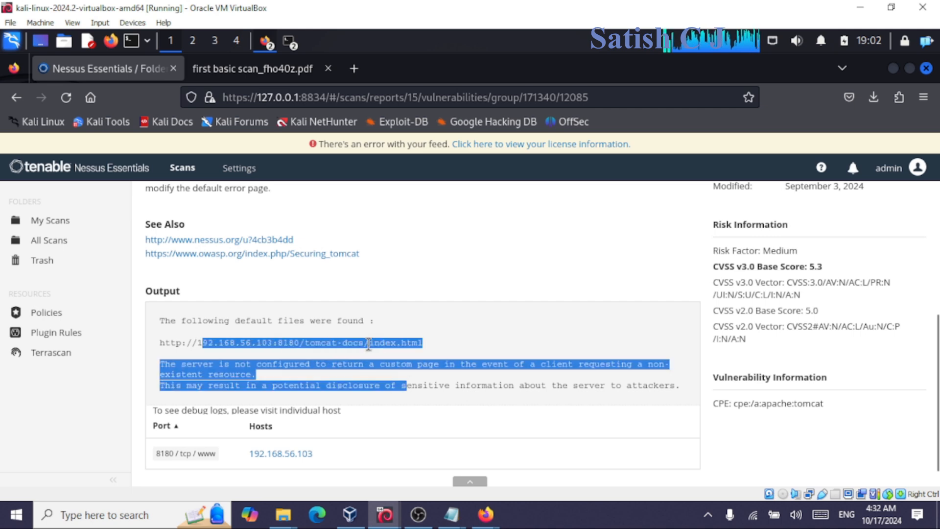
pyautogui.scroll(5, 367, 343)
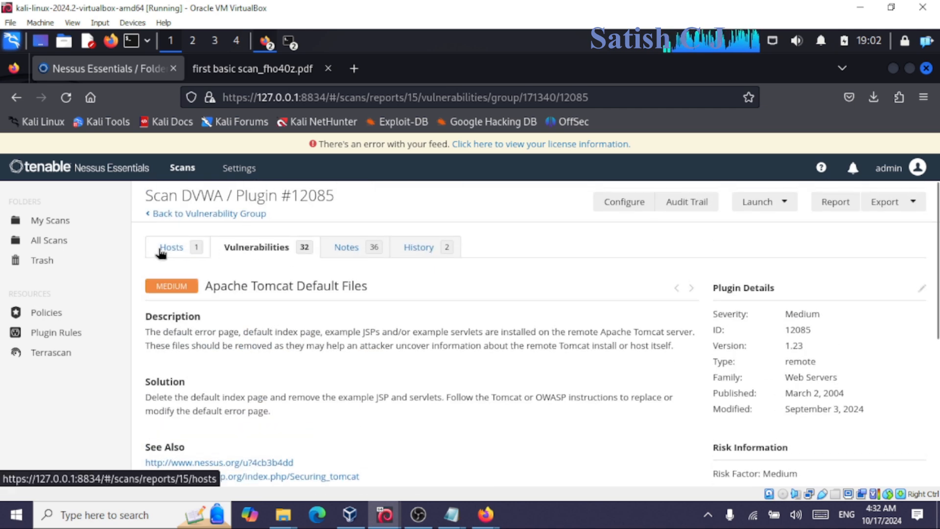
pyautogui.click(162, 252)
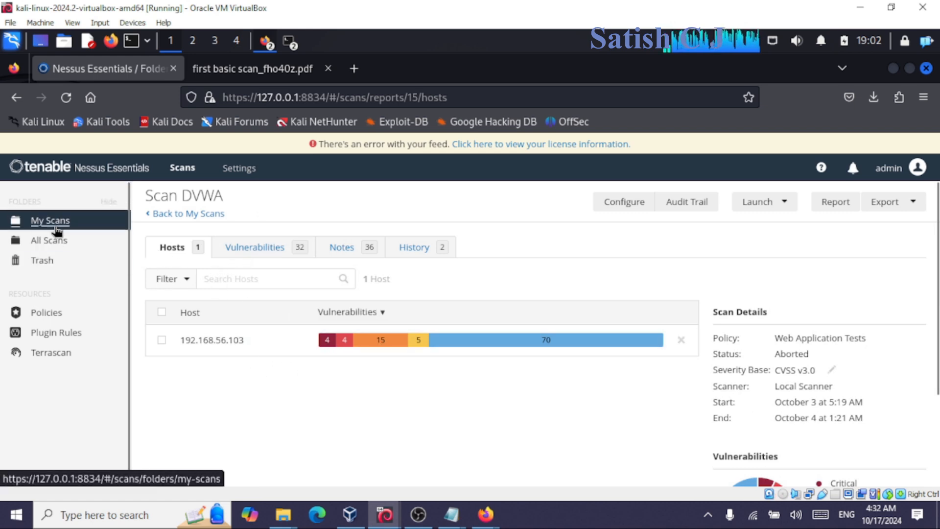
# Open the CGI Generic HTML Injections (quick test) finding, plugin #49067, and read its IFRAME injection description.
pyautogui.click(41, 219)
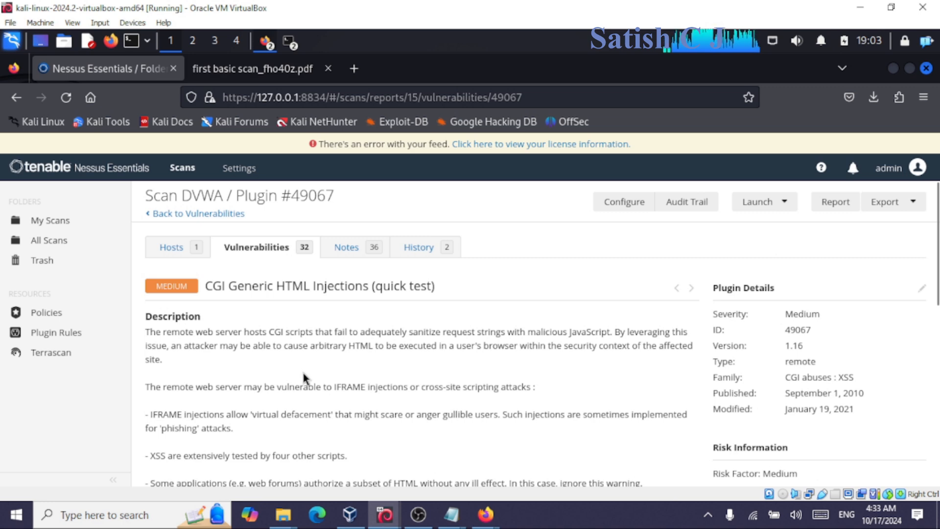
pyautogui.scroll(-2, 301, 370)
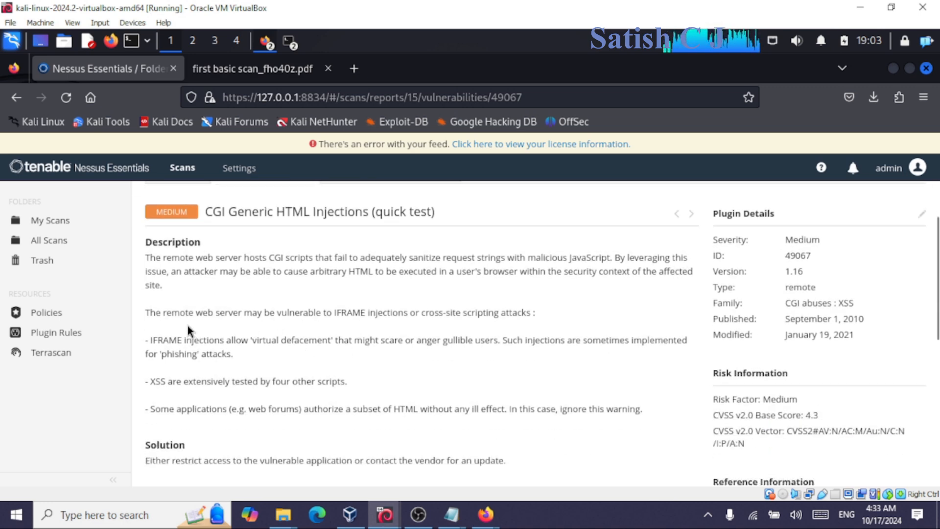
pyautogui.moveTo(185, 314); pyautogui.dragTo(404, 312)
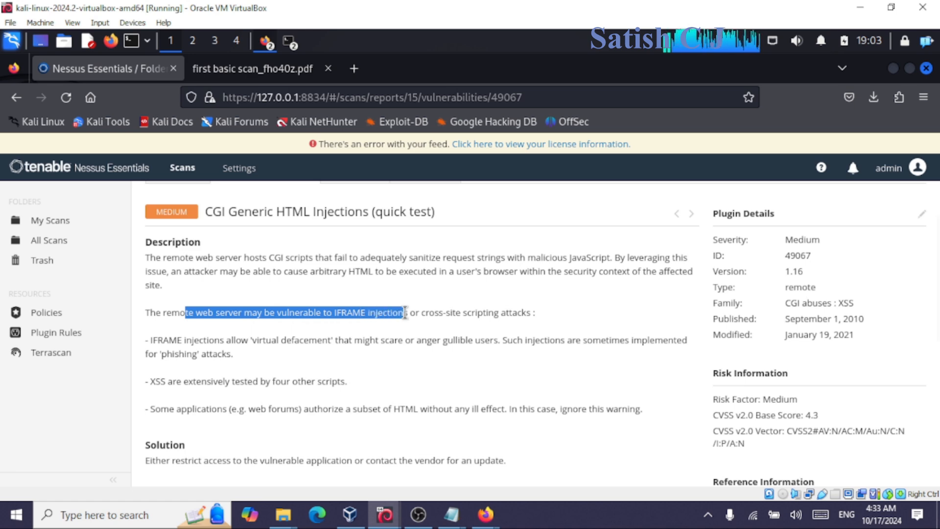
pyautogui.click(412, 312)
pyautogui.moveTo(413, 312); pyautogui.dragTo(567, 325)
pyautogui.click(566, 325)
# Read the rest of plugin #49067's description and solution, including the XSS testing line.
pyautogui.scroll(-3, 282, 387)
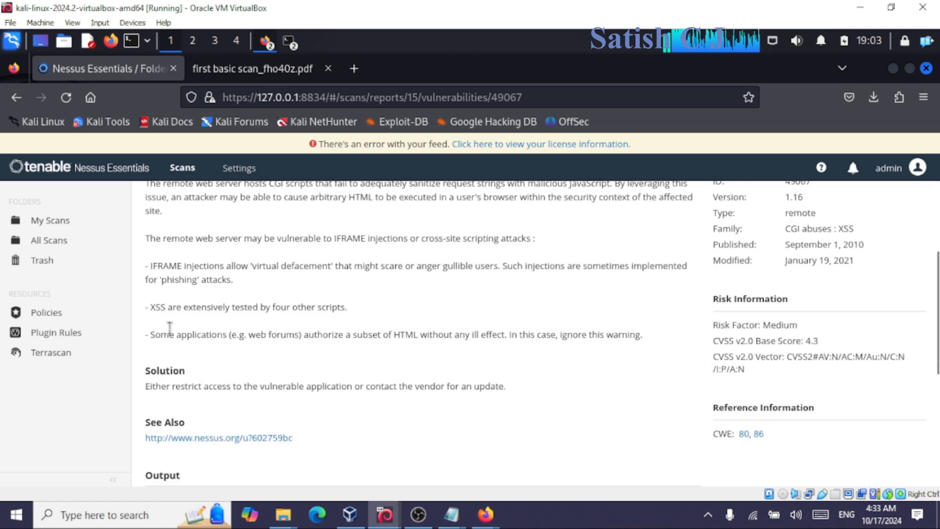
pyautogui.moveTo(212, 308); pyautogui.dragTo(358, 329)
pyautogui.click(272, 347)
pyautogui.moveTo(160, 309); pyautogui.dragTo(348, 362)
pyautogui.click(348, 363)
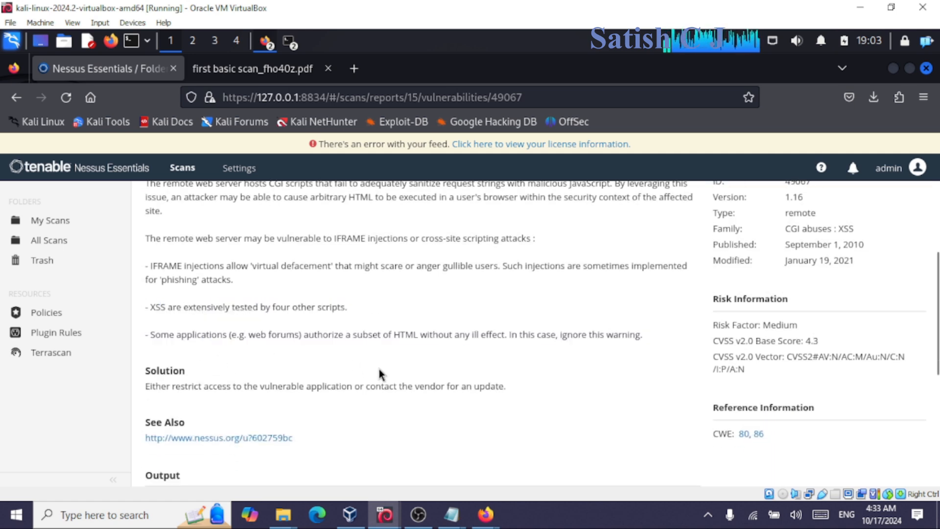
pyautogui.scroll(6, 378, 366)
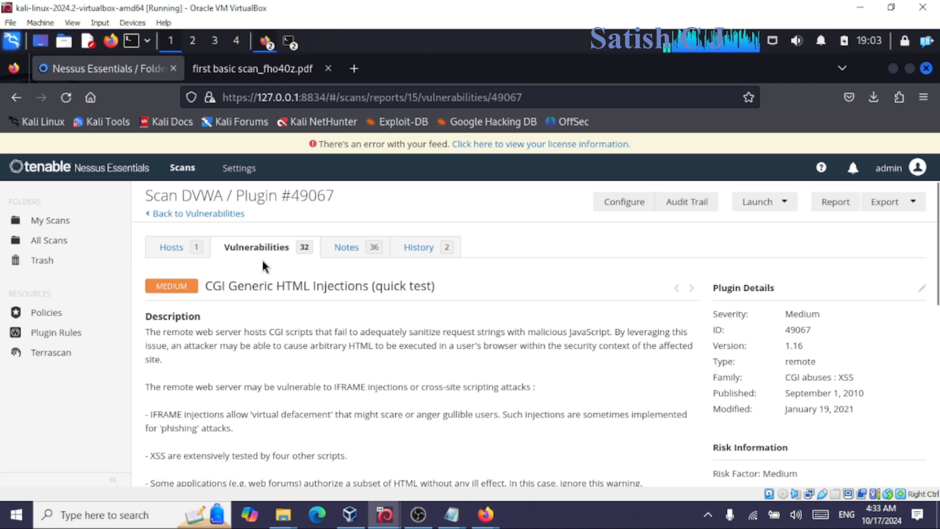
# Look at the Apache Tomcat SEoL (<= 5.5.x) finding, plugin #171340, then return to My Scans.
pyautogui.click(195, 219)
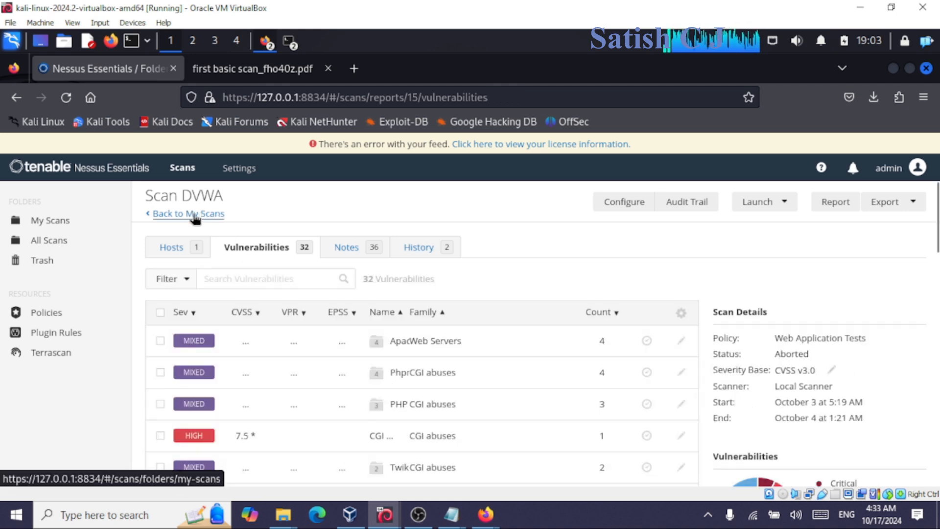
pyautogui.scroll(-2, 485, 397)
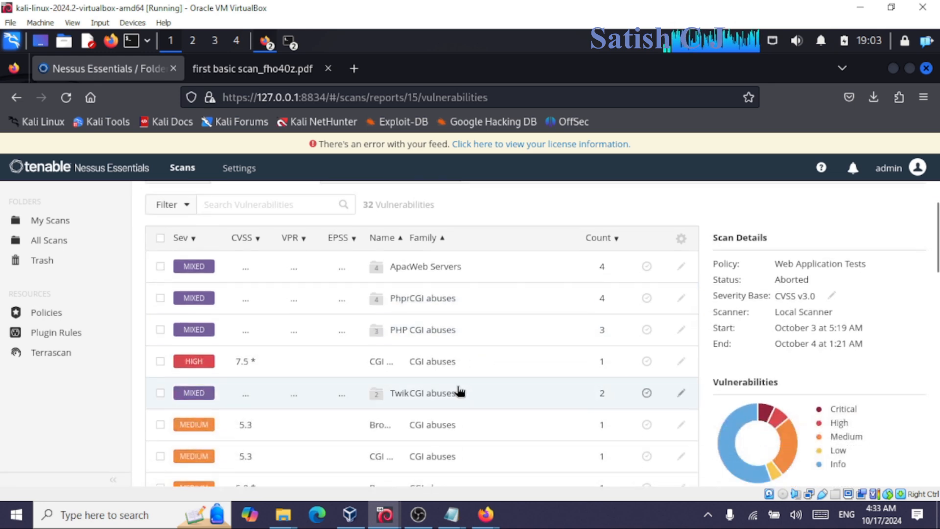
pyautogui.click(459, 393)
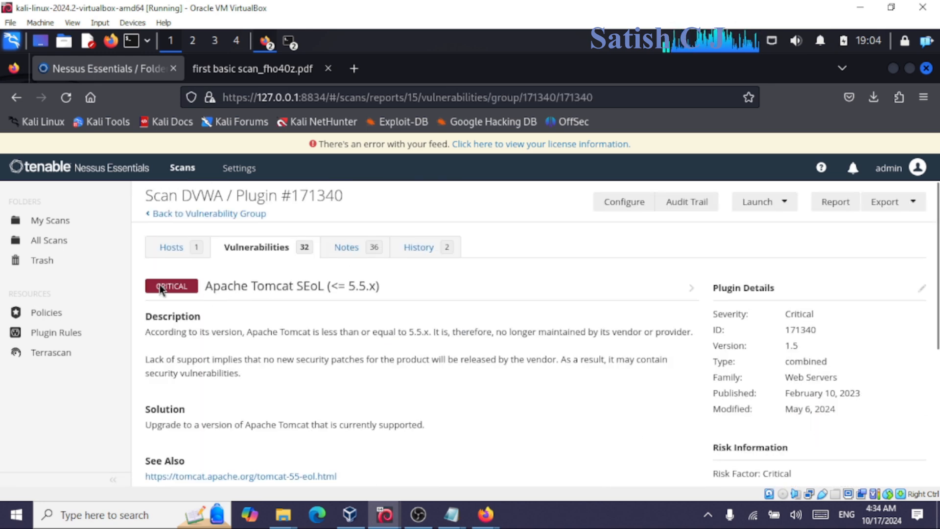
pyautogui.click(65, 221)
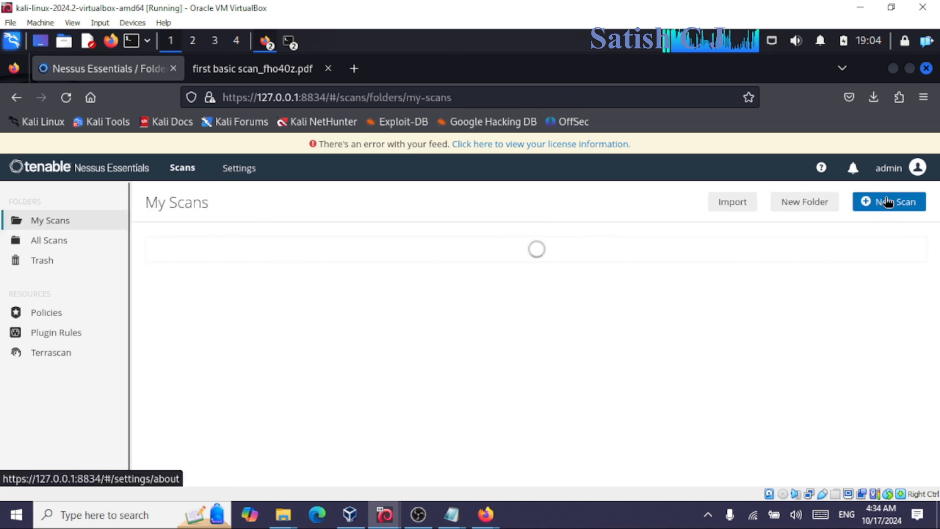
# Start a new scan and browse the Scan Templates down to Web Application Tests and back.
pyautogui.click(888, 205)
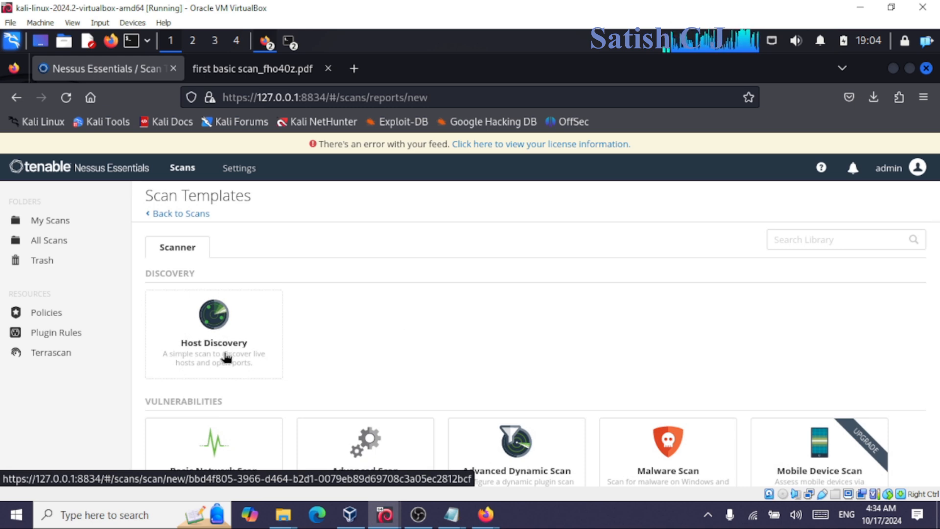
pyautogui.scroll(-3, 226, 358)
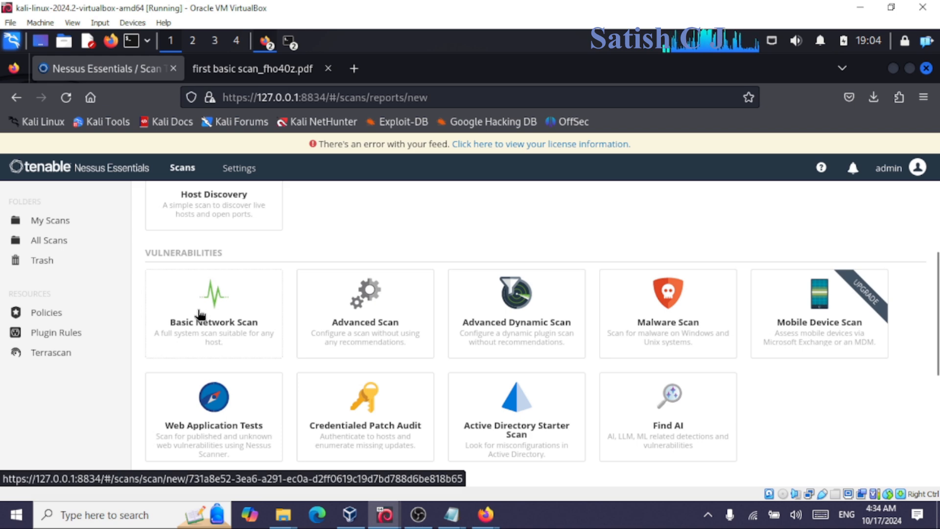
pyautogui.scroll(-2, 207, 328)
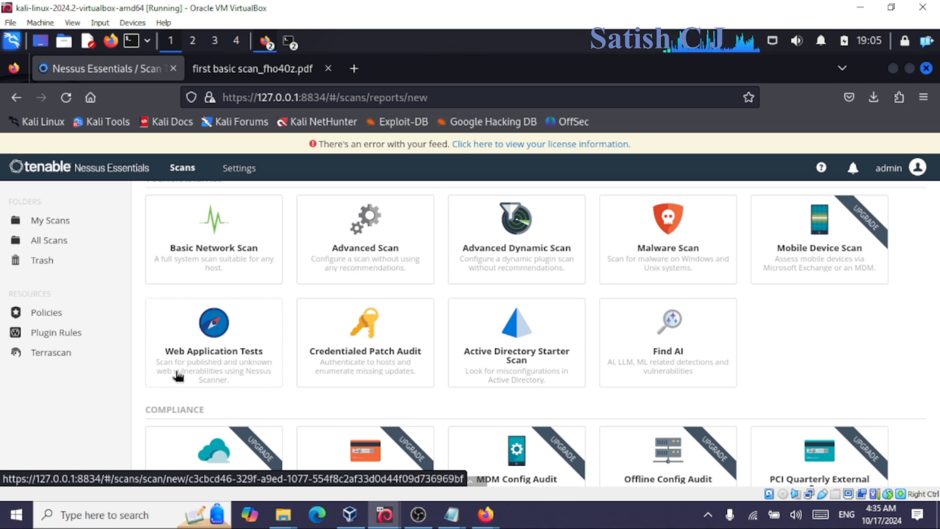
pyautogui.scroll(5, 447, 352)
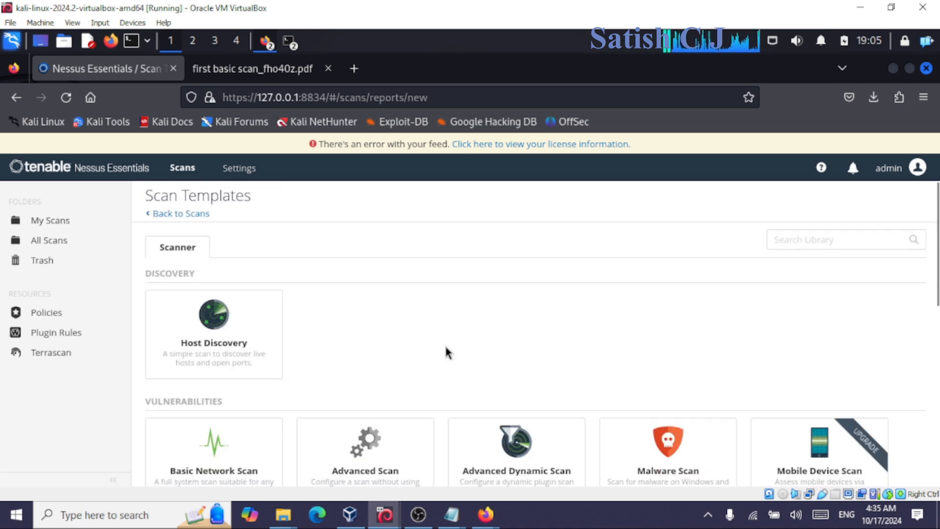